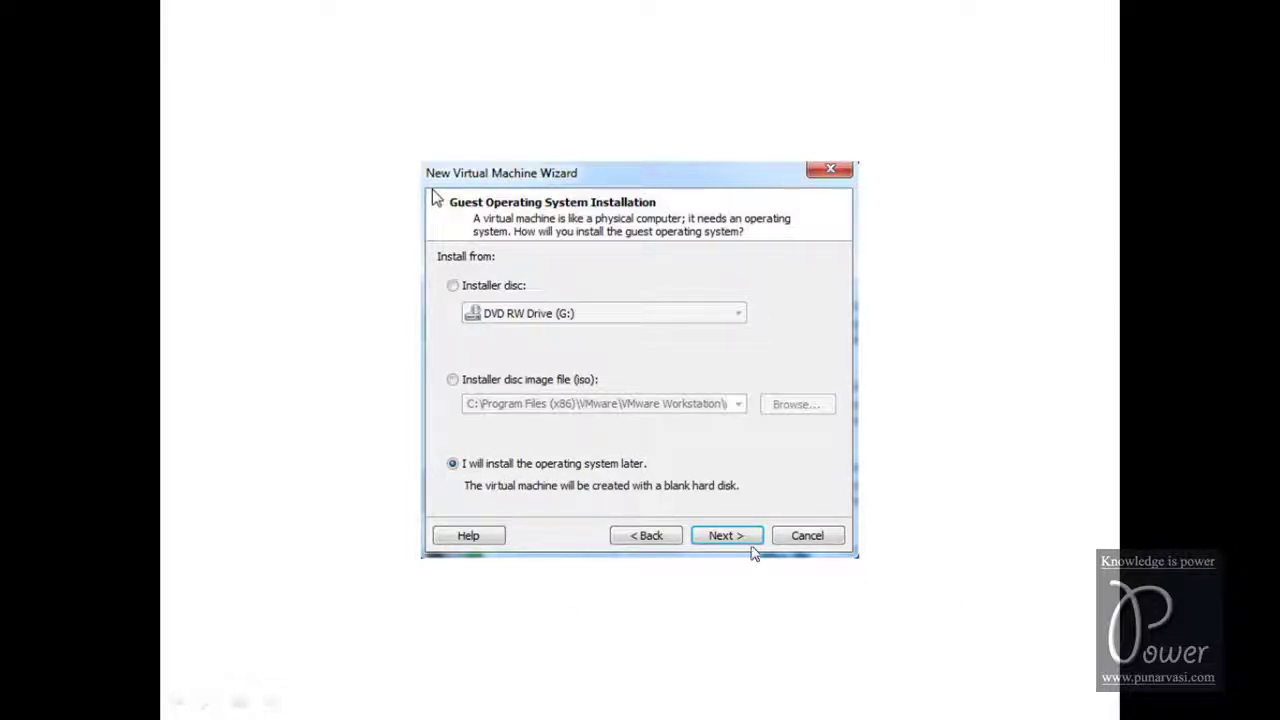
# Choose to install the OS later and continue toward naming the VM ehp7ides
pyautogui.press('Return')
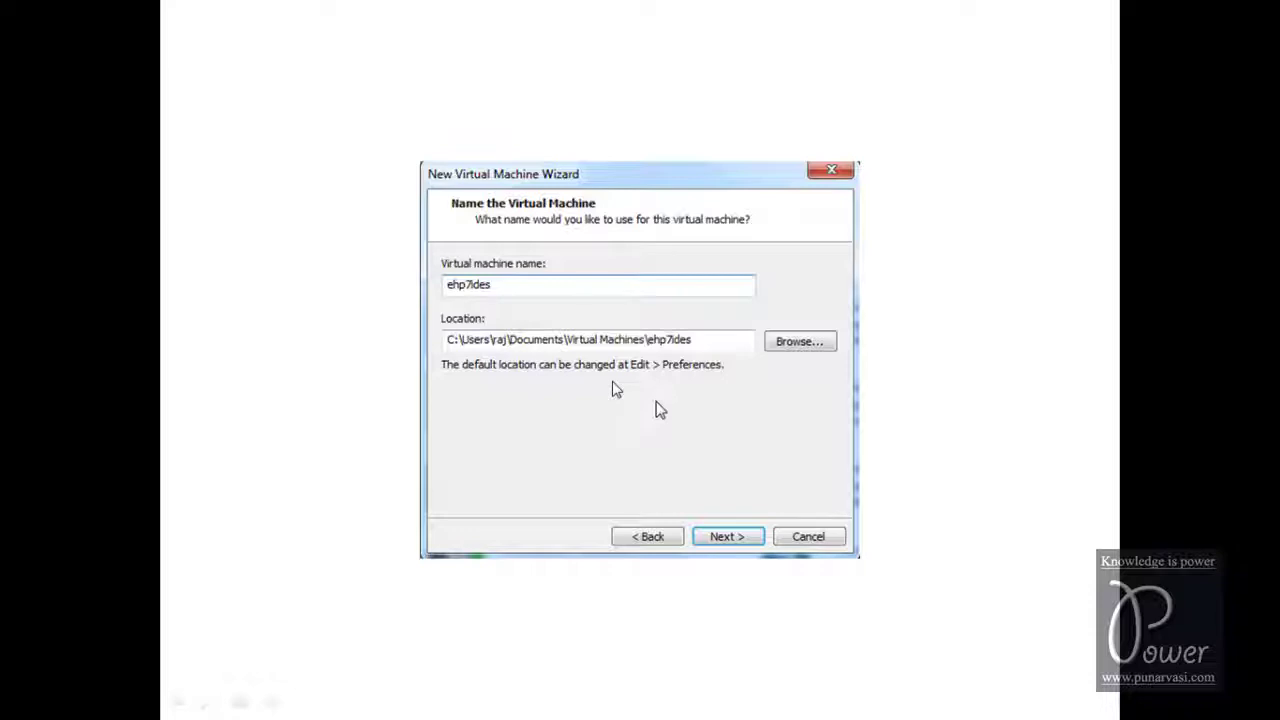
# Accept the ehp7ides name and folder, and keep one processor with one core
pyautogui.press('Return')
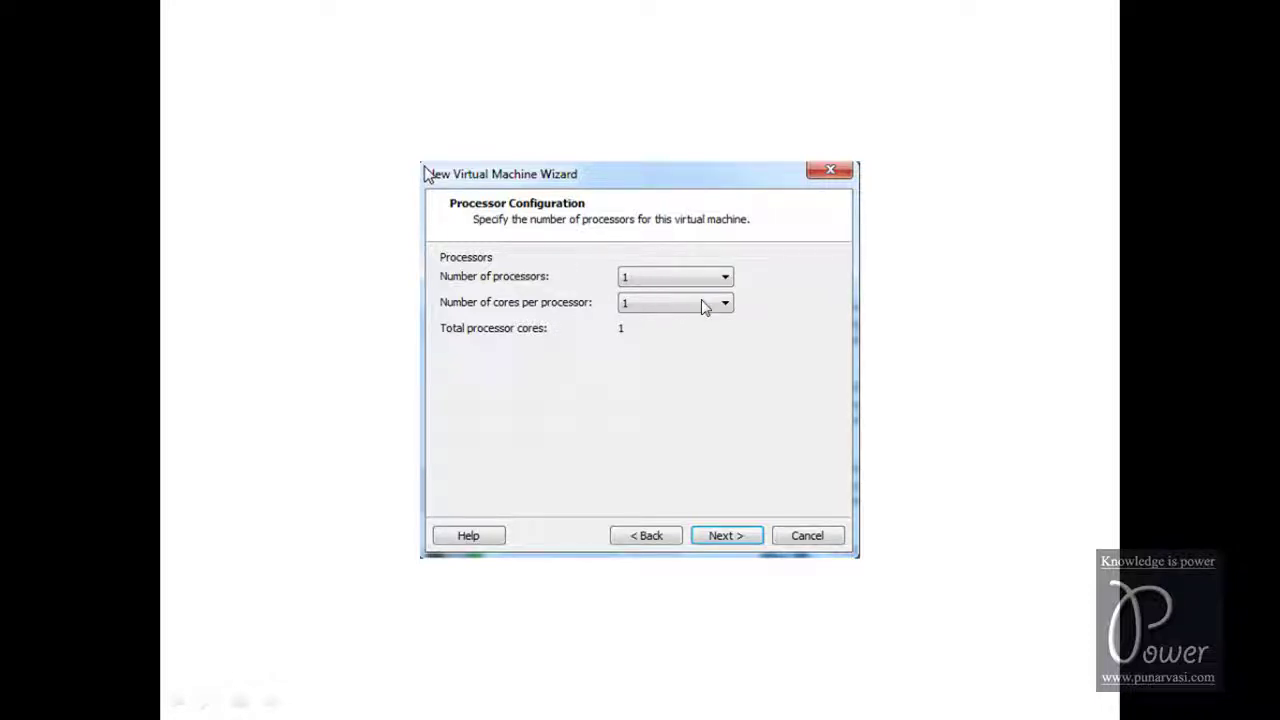
pyautogui.press('Return')
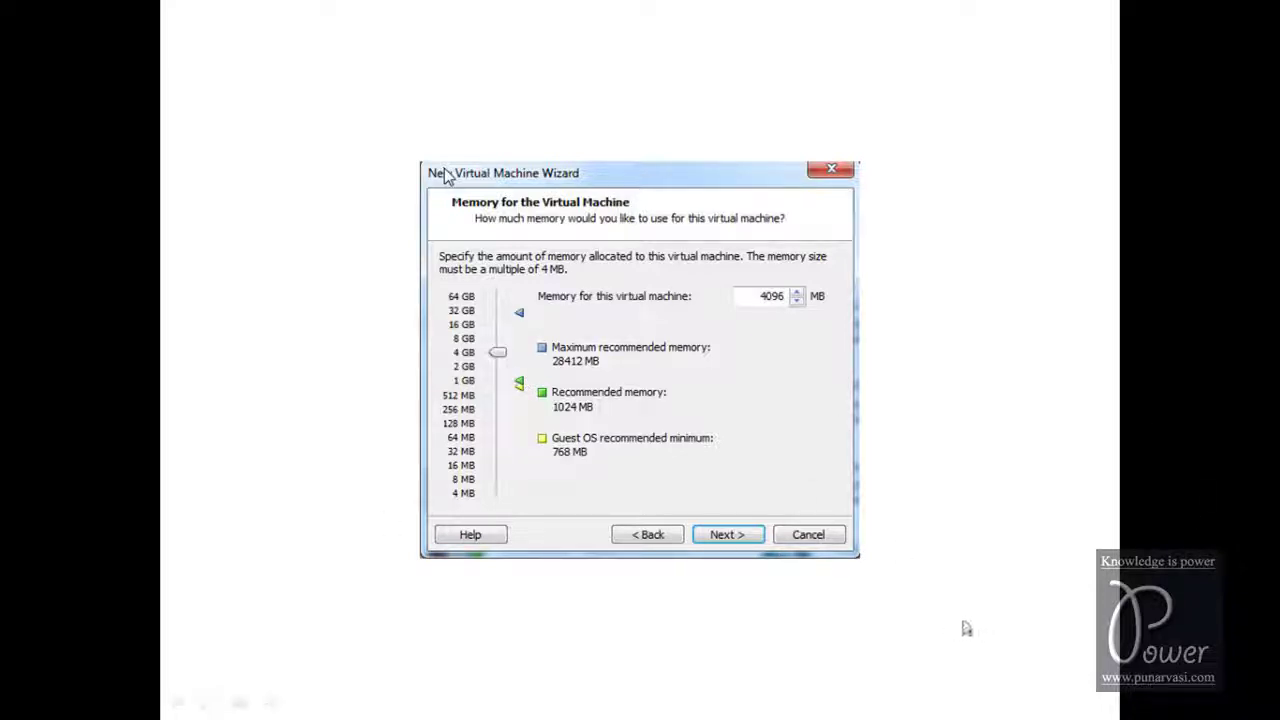
# Keep 4096 MB of memory and move on to bridged networking
pyautogui.click(751, 538)
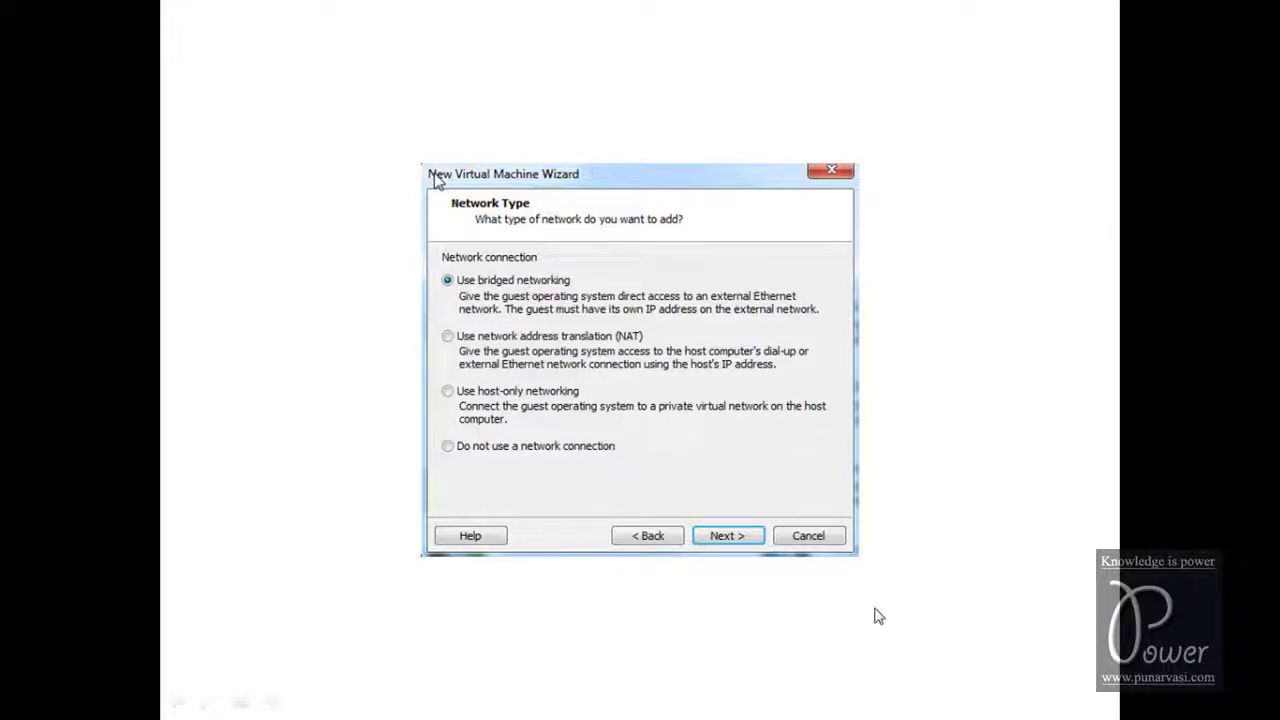
# Keep bridged networking and the LSI Logic SAS controller, and create a new virtual disk
pyautogui.press('Return')
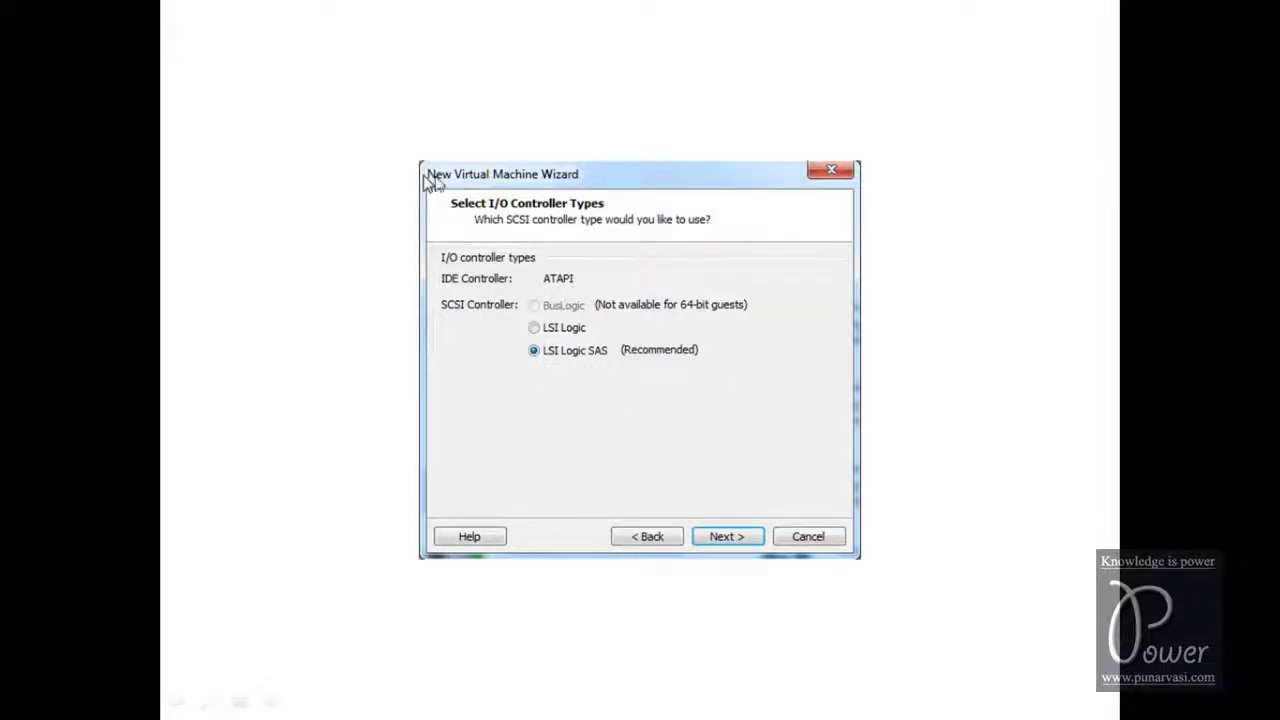
pyautogui.press('Return')
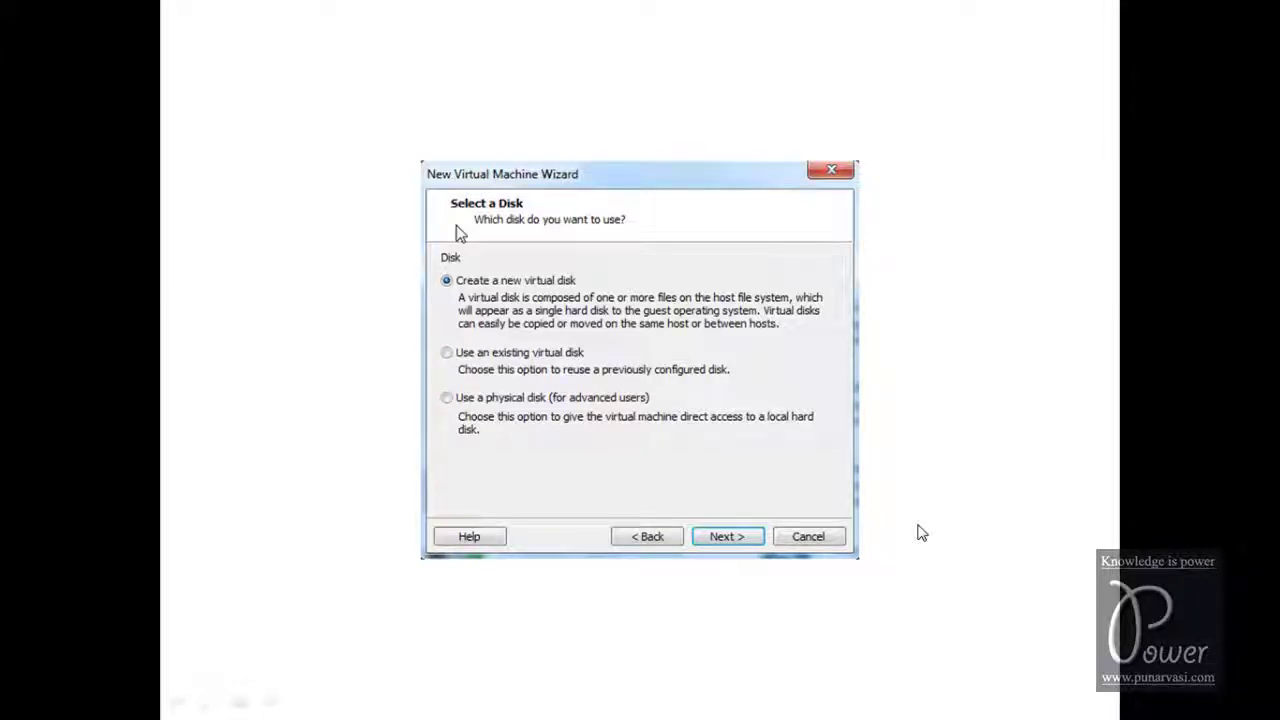
pyautogui.press('Return')
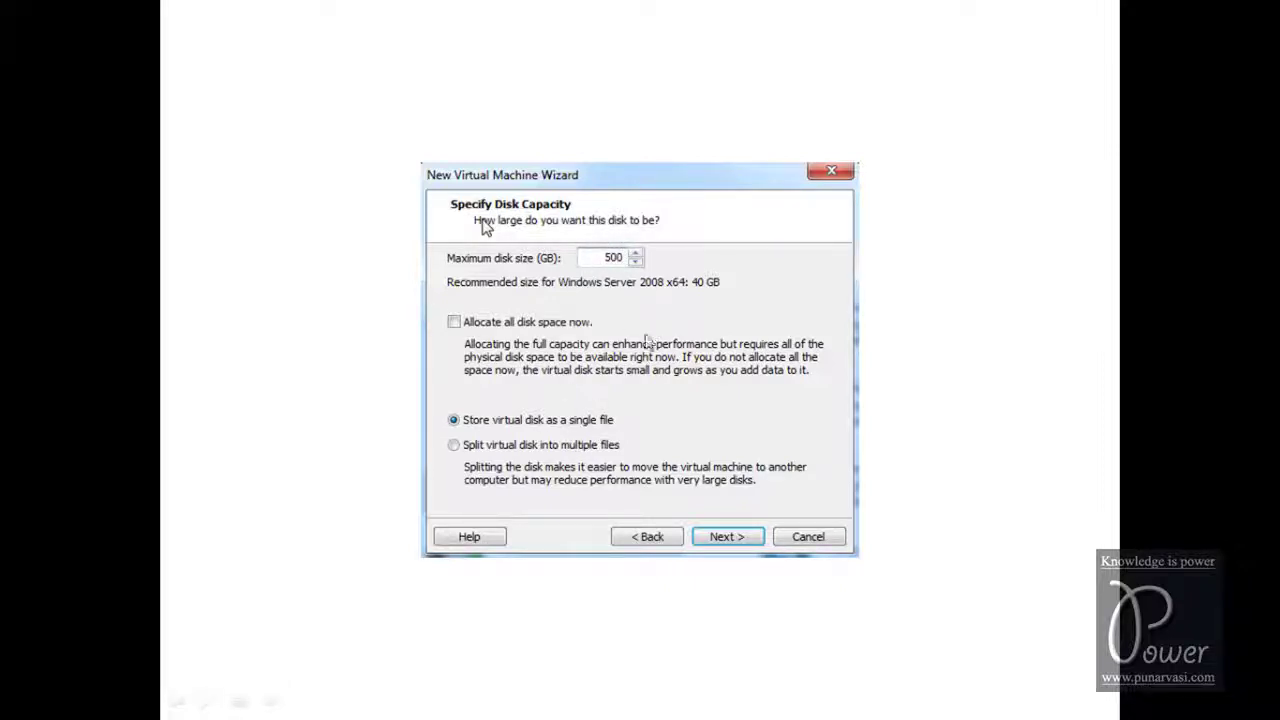
# Accept the 500 GB single-file disk and the ehp7ides.vmdk file name
pyautogui.click(727, 536)
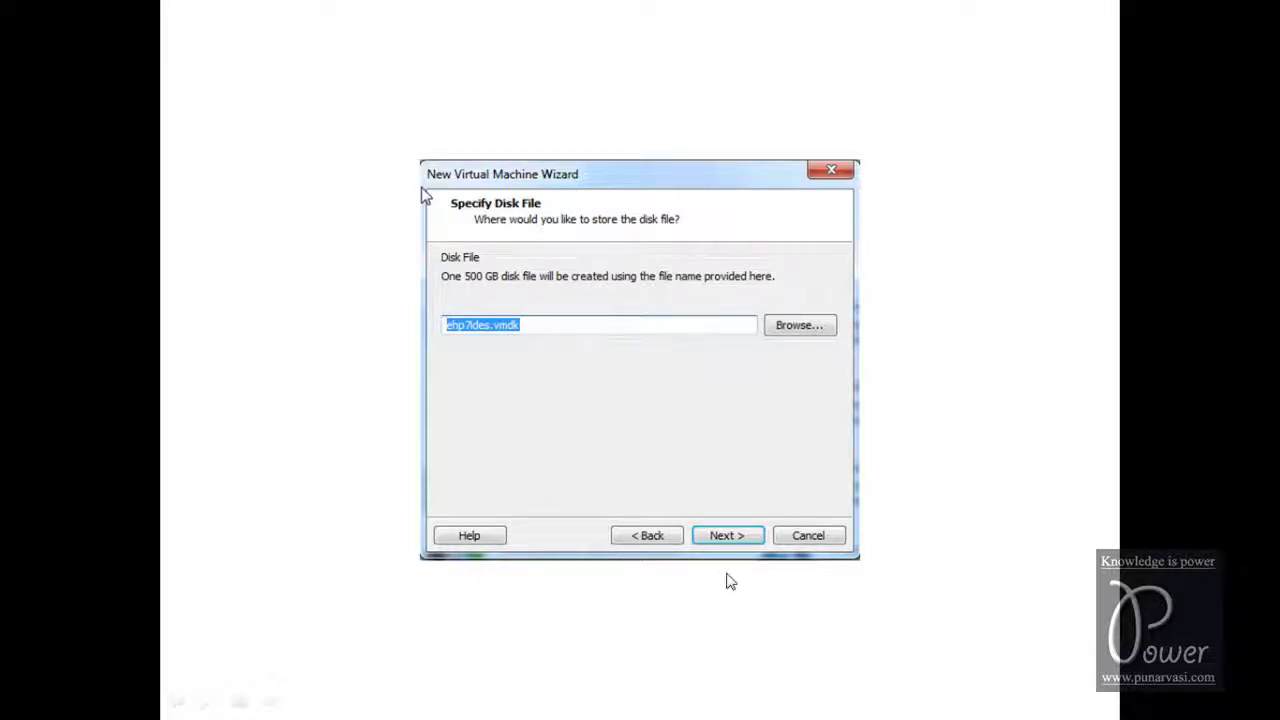
pyautogui.press('Return')
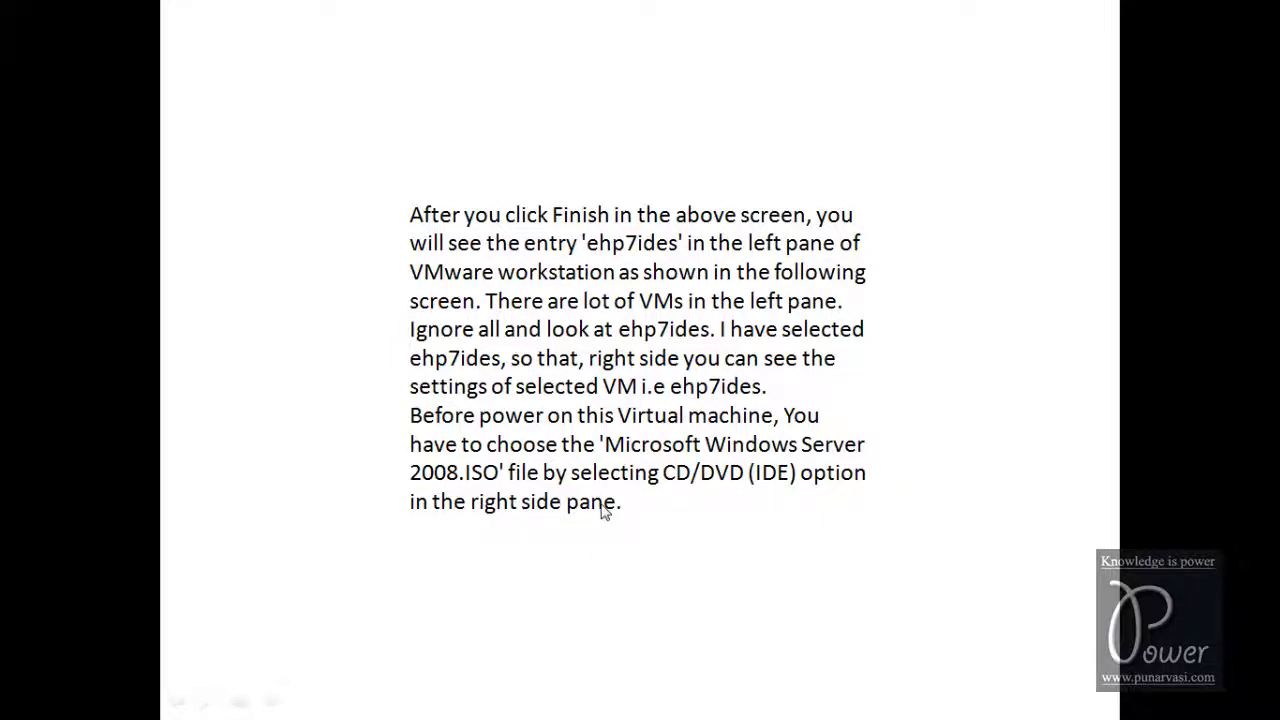
# Attach the Windows Server 2008 ISO to ehp7ides and power it on
pyautogui.click(675, 558)
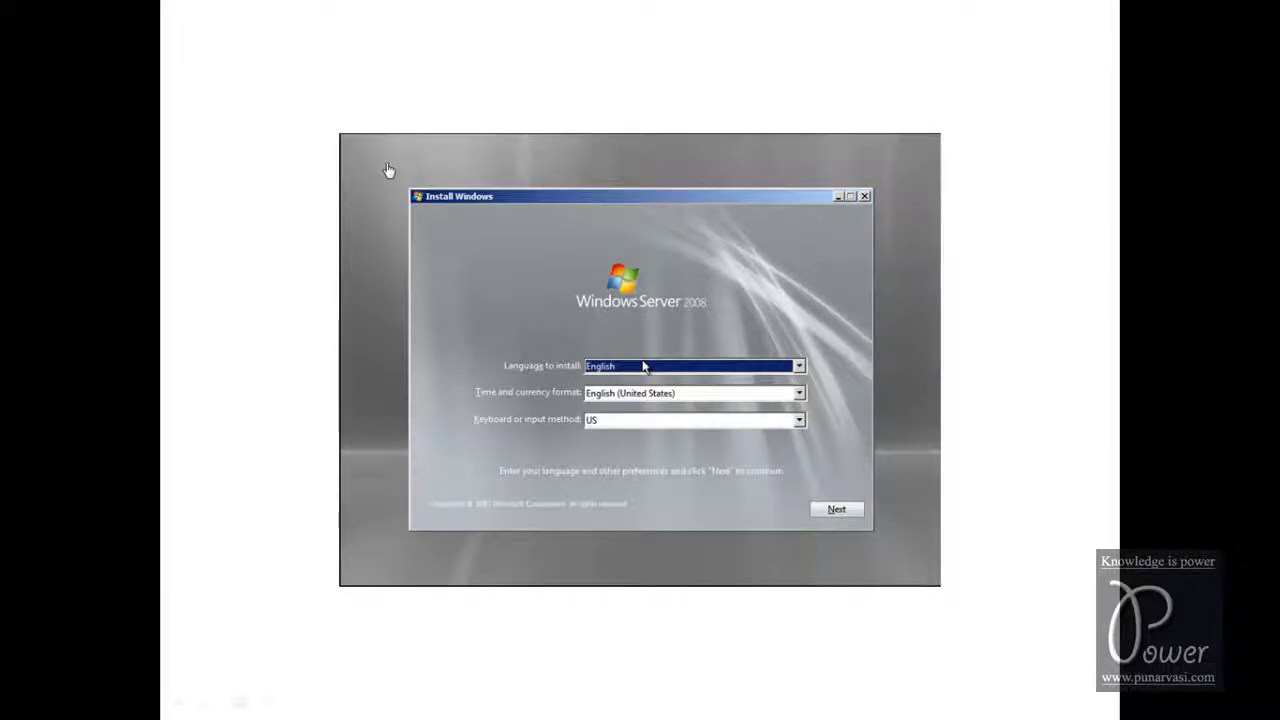
# Keep English language and US keyboard settings and start the Windows Server 2008 installation
pyautogui.click(836, 511)
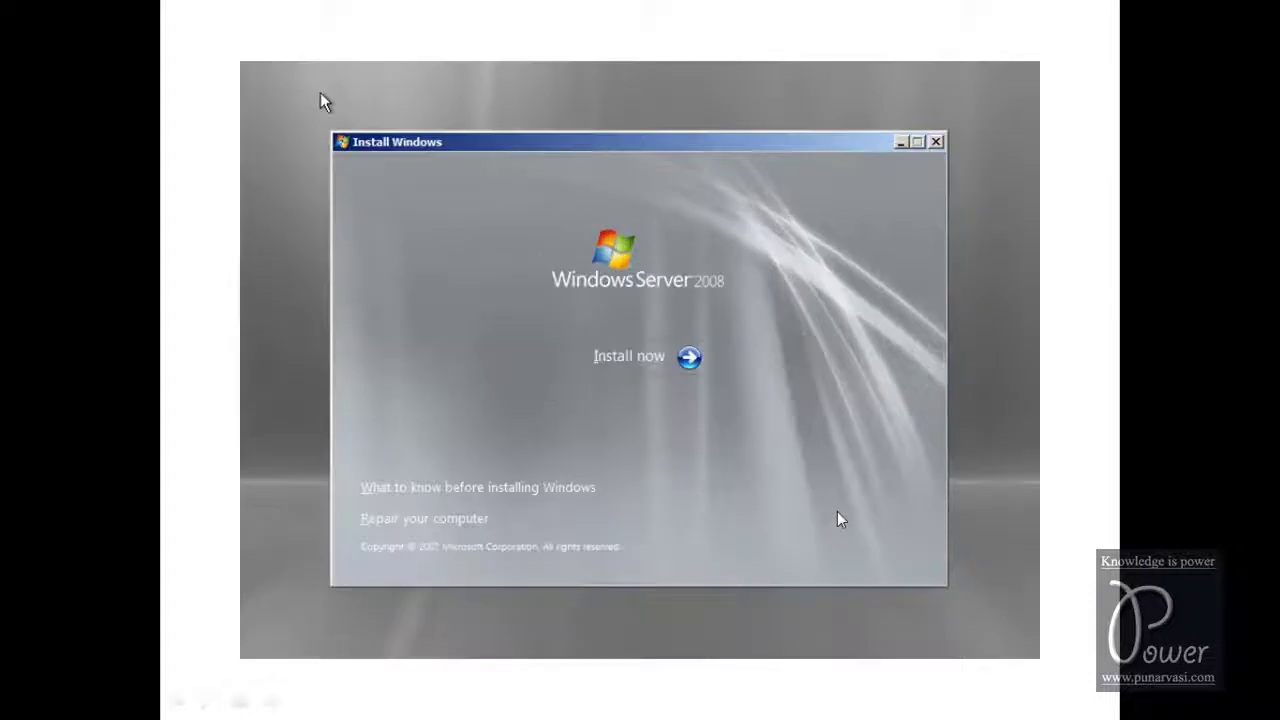
pyautogui.click(628, 360)
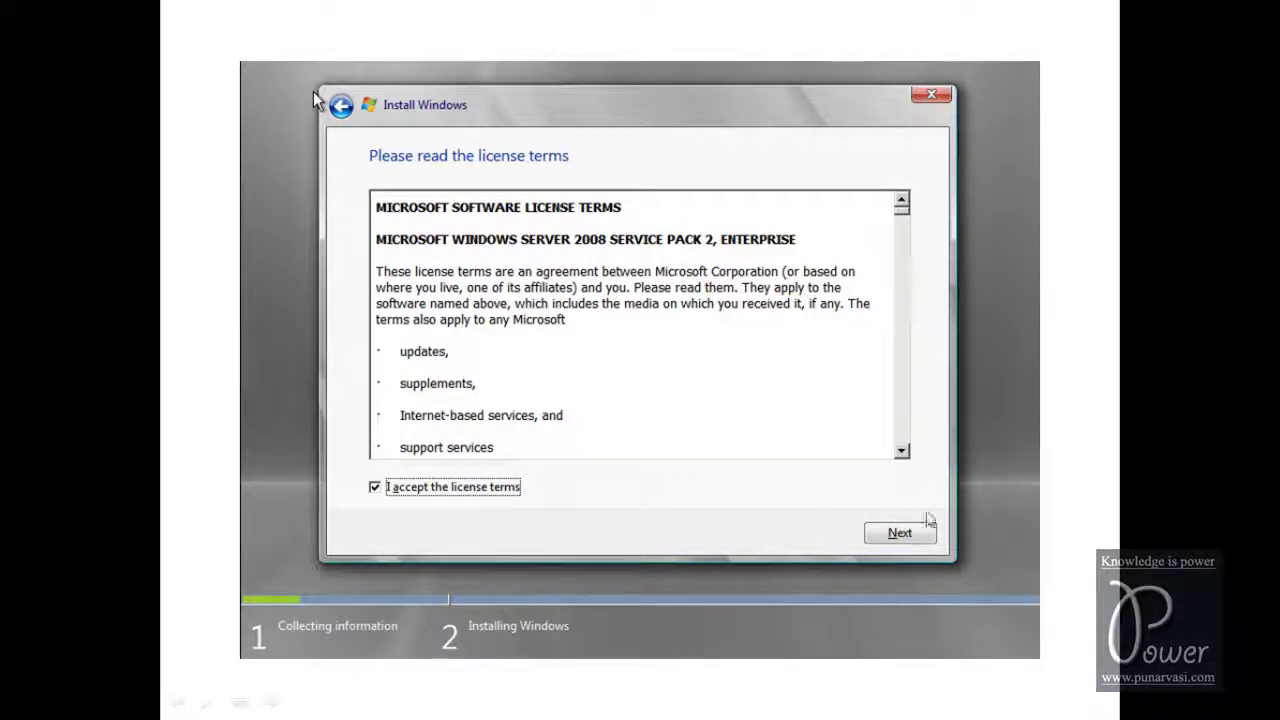
# Continue past the license terms and choose a Custom (advanced) clean installation
pyautogui.click(902, 538)
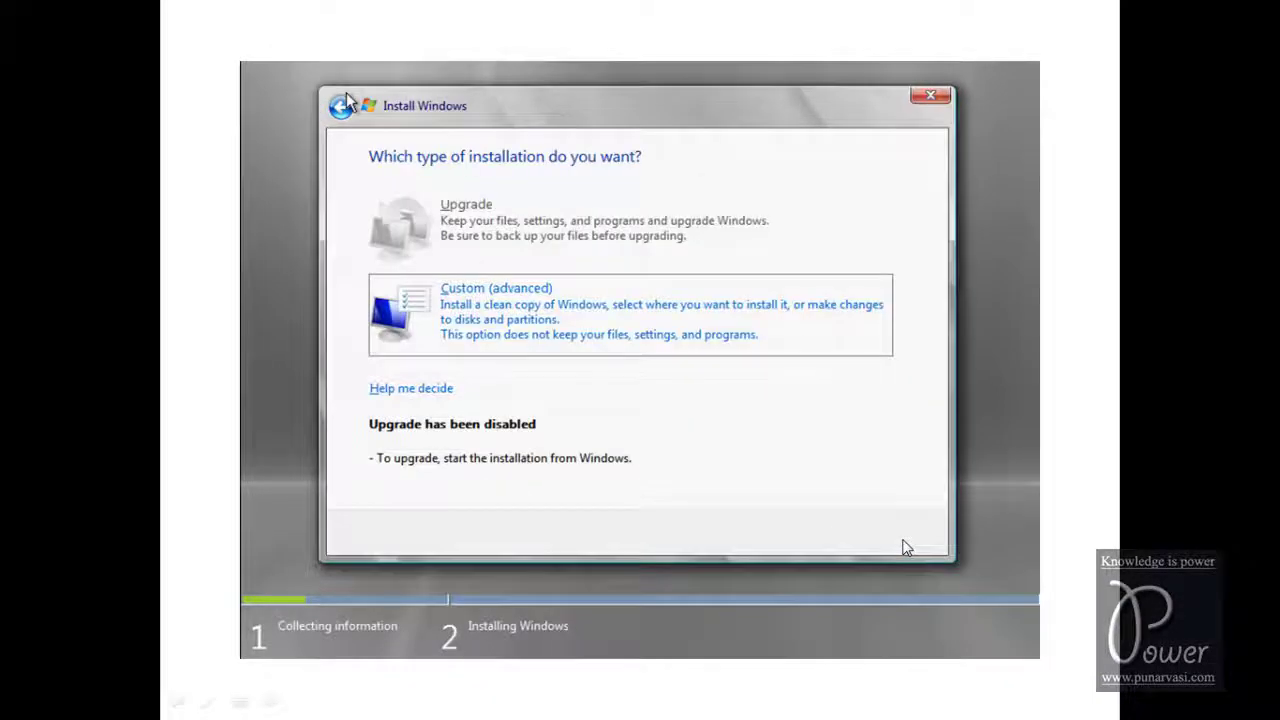
pyautogui.click(497, 316)
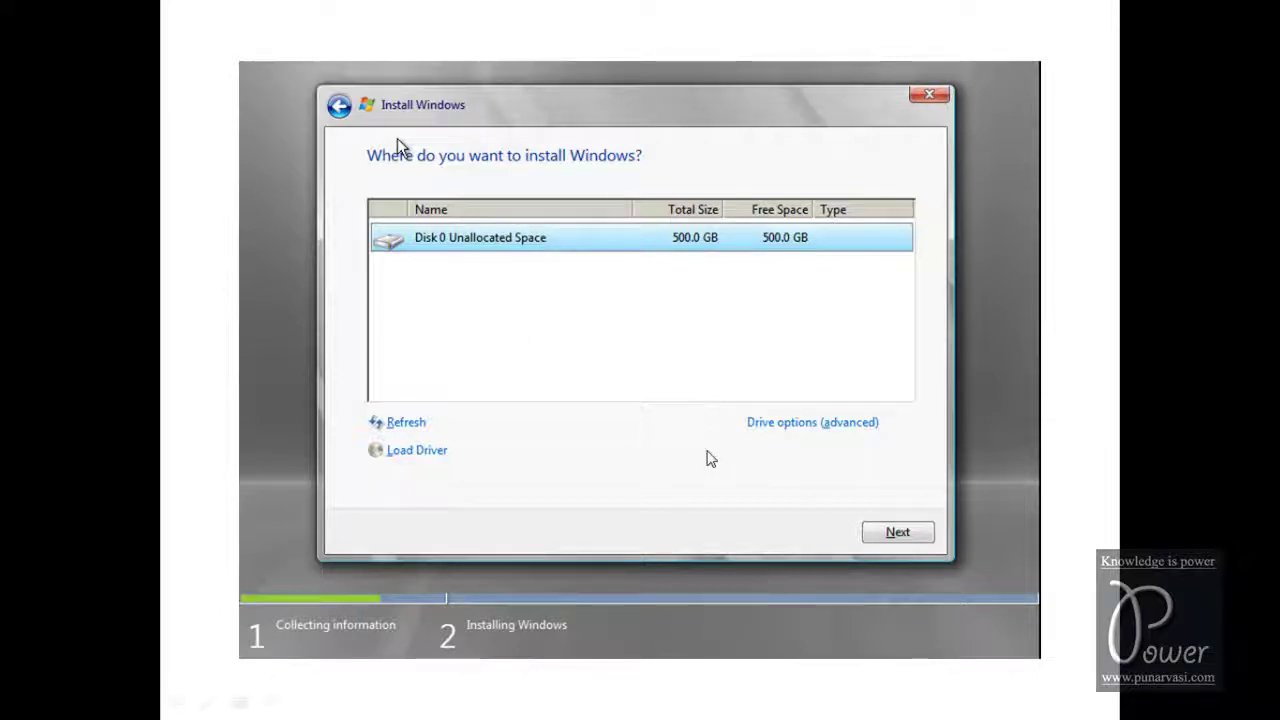
# Install Windows onto Disk 0's 500 GB unallocated space and set a new Administrator password
pyautogui.click(905, 532)
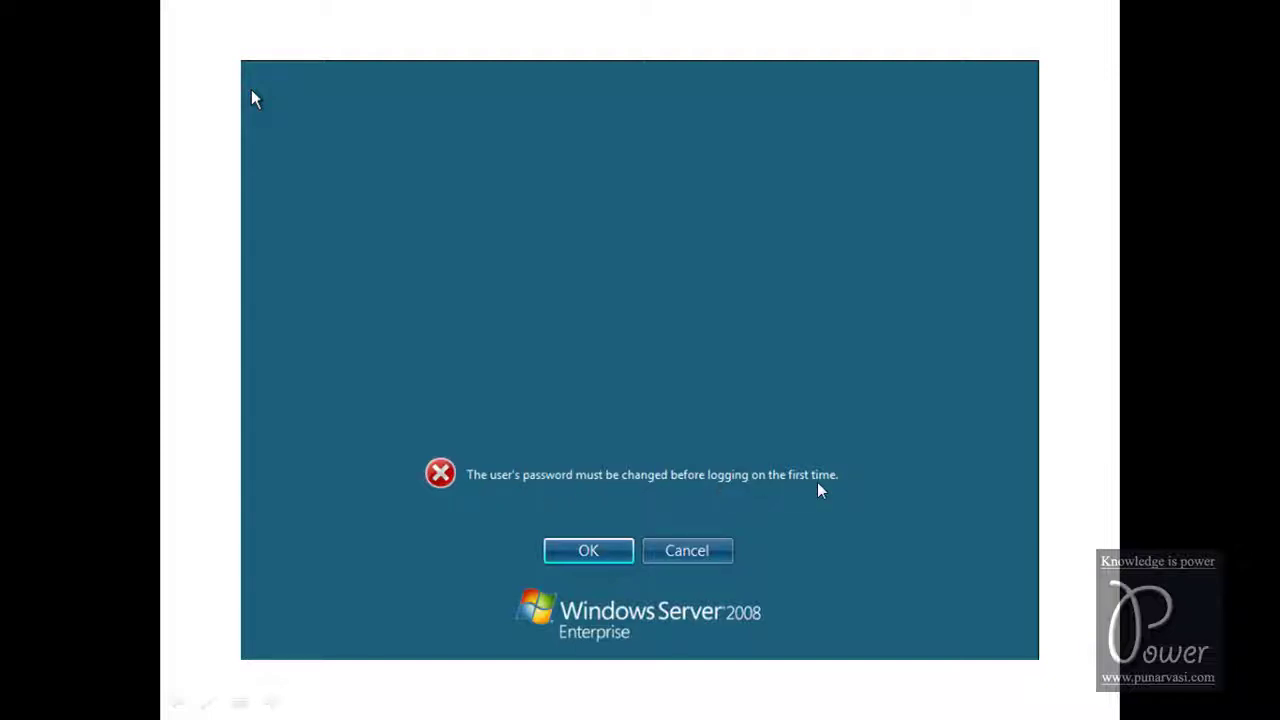
pyautogui.click(588, 553)
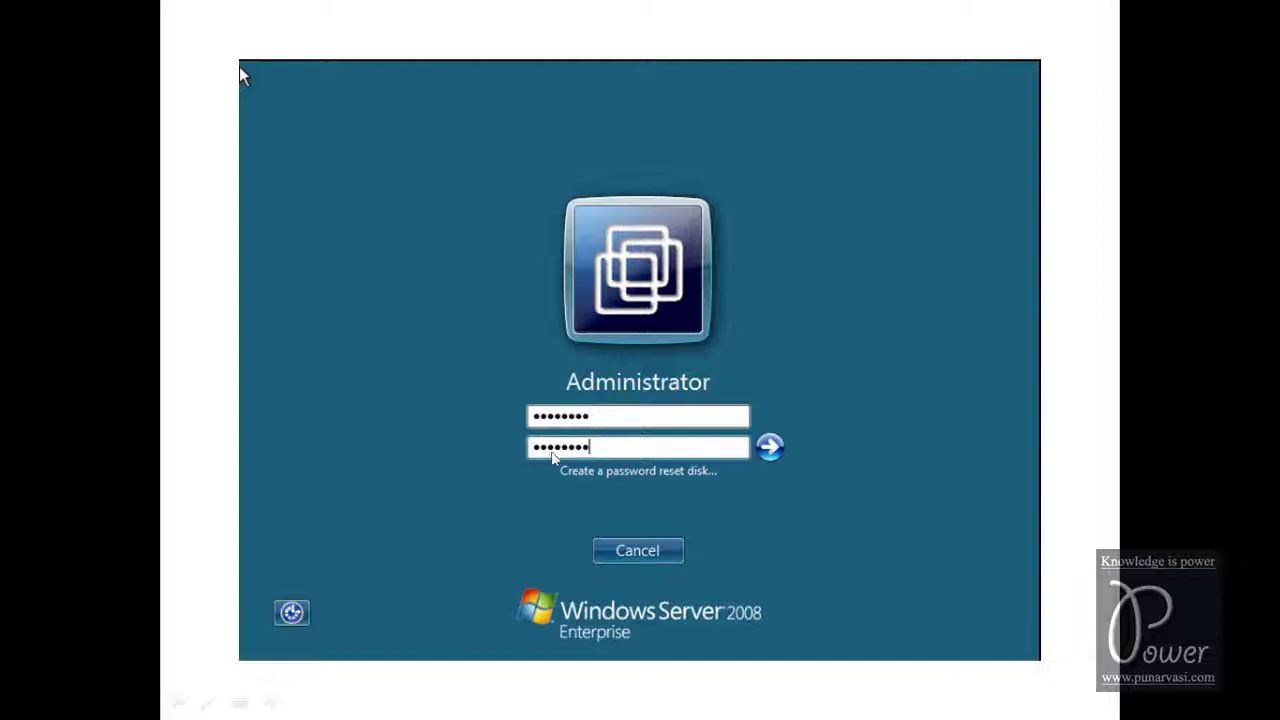
pyautogui.click(772, 450)
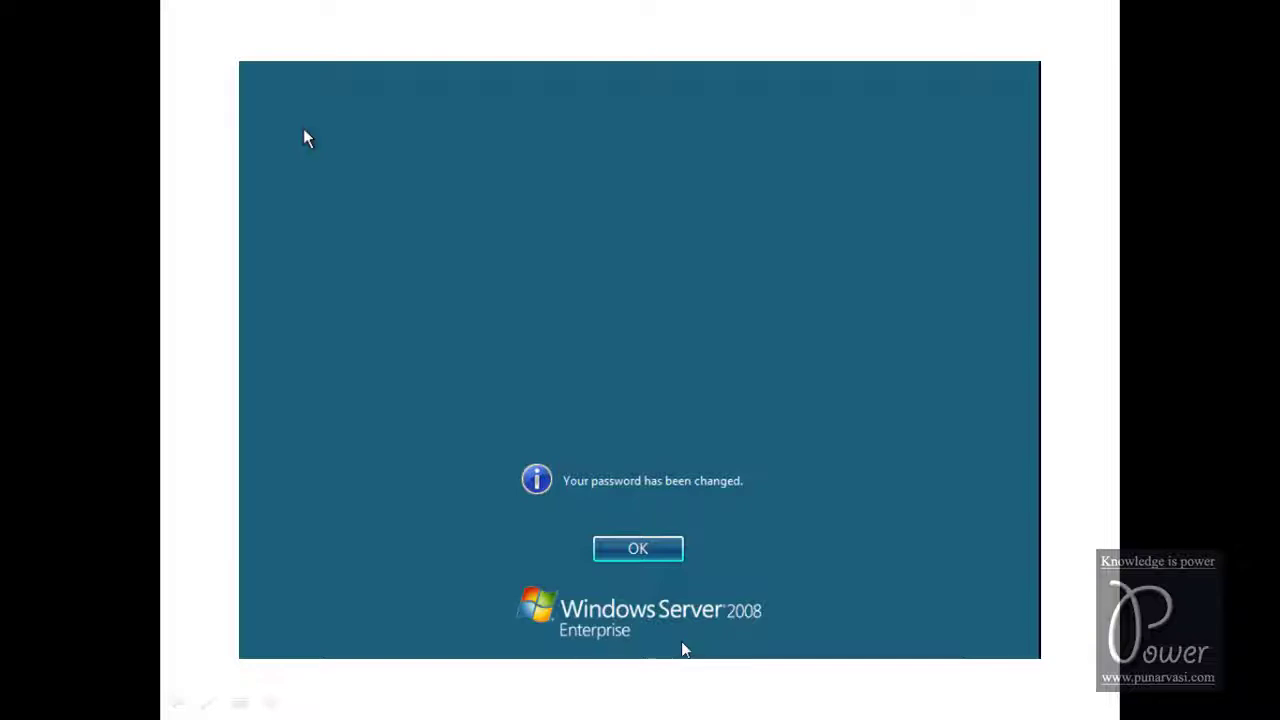
pyautogui.click(637, 550)
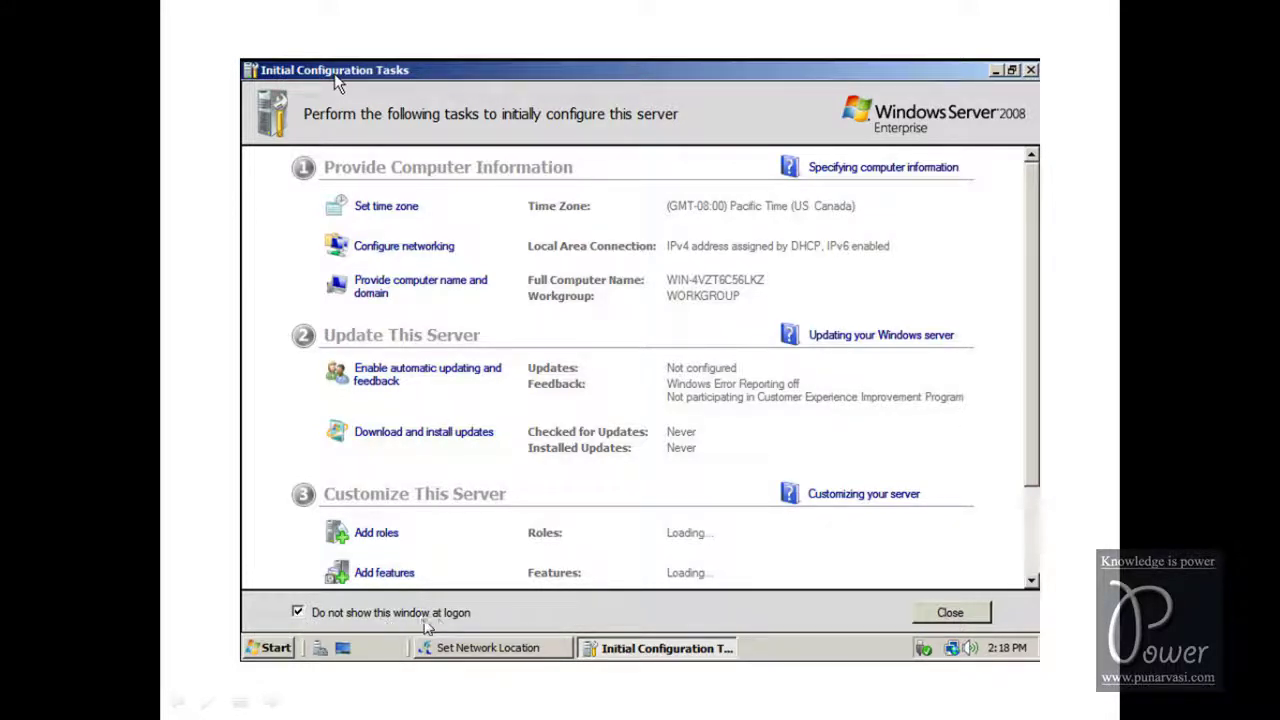
# Dismiss Initial Configuration Tasks and close the Server Manager window
pyautogui.click(950, 613)
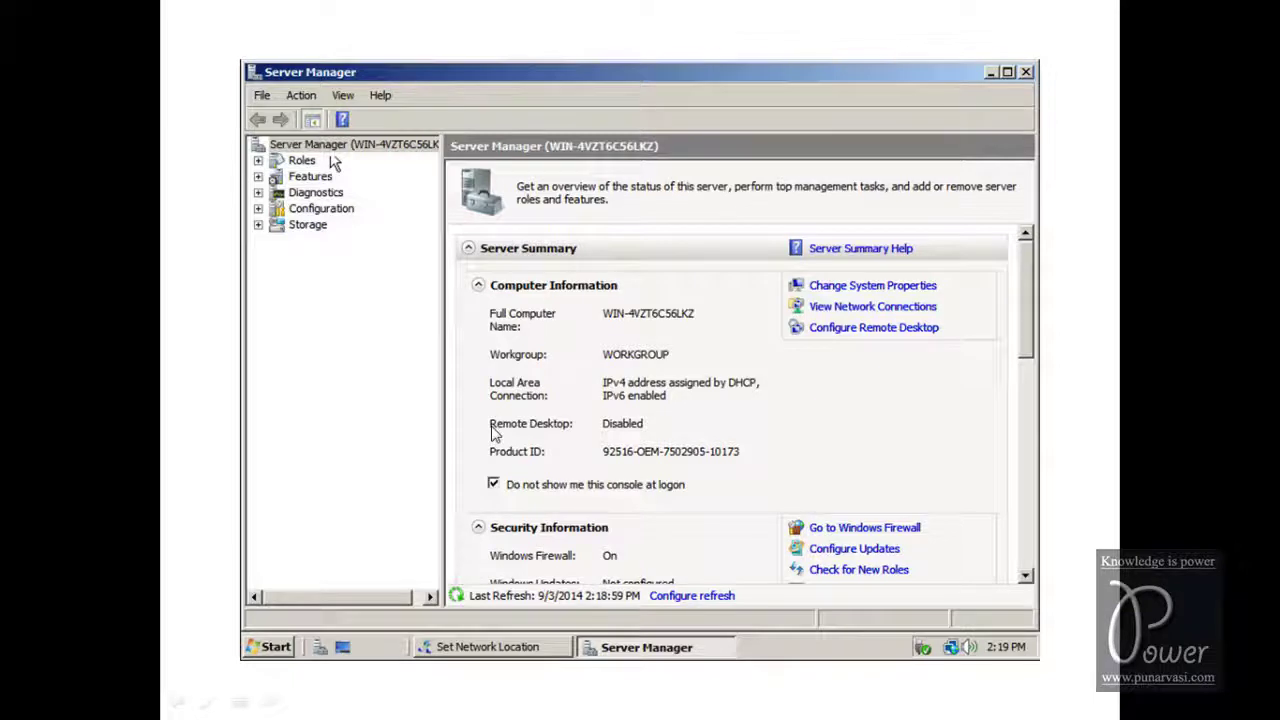
pyautogui.click(1026, 73)
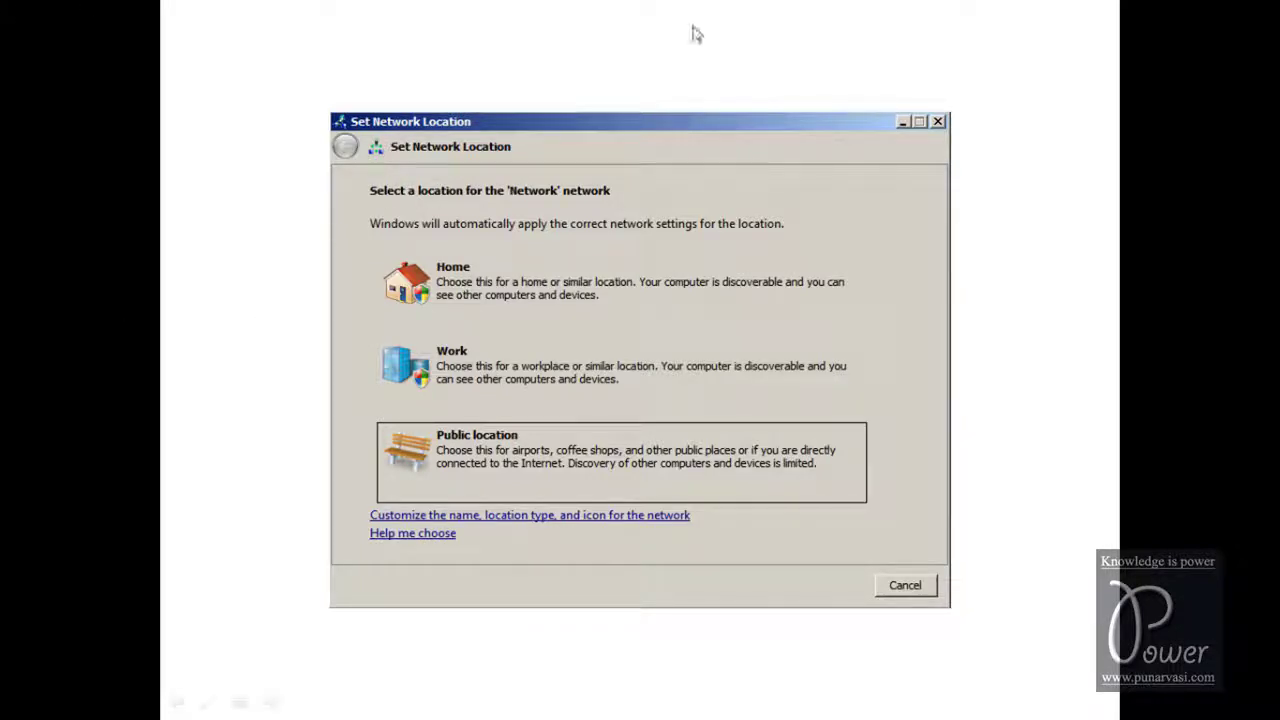
# Choose Work as the guest's network location and dismiss the confirmation
pyautogui.click(516, 380)
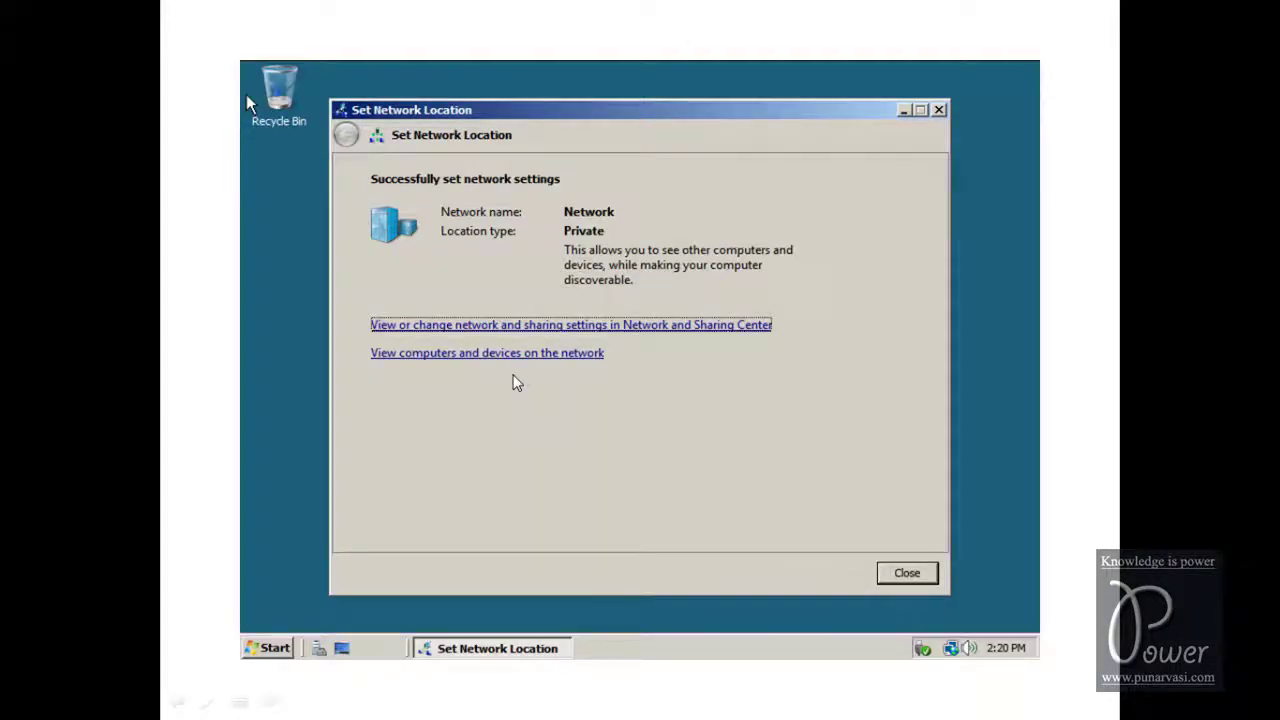
pyautogui.click(906, 575)
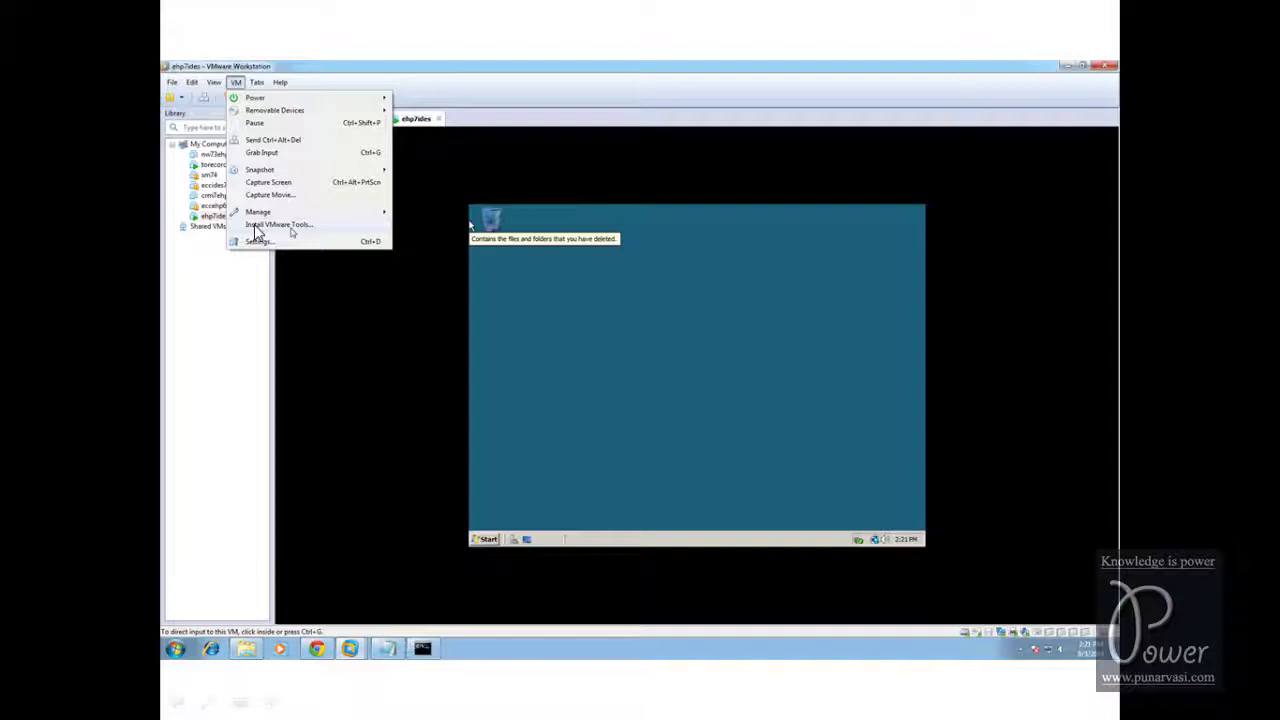
# Install VMware Tools in the guest via setup64.exe using the Typical setup type
pyautogui.click(254, 224)
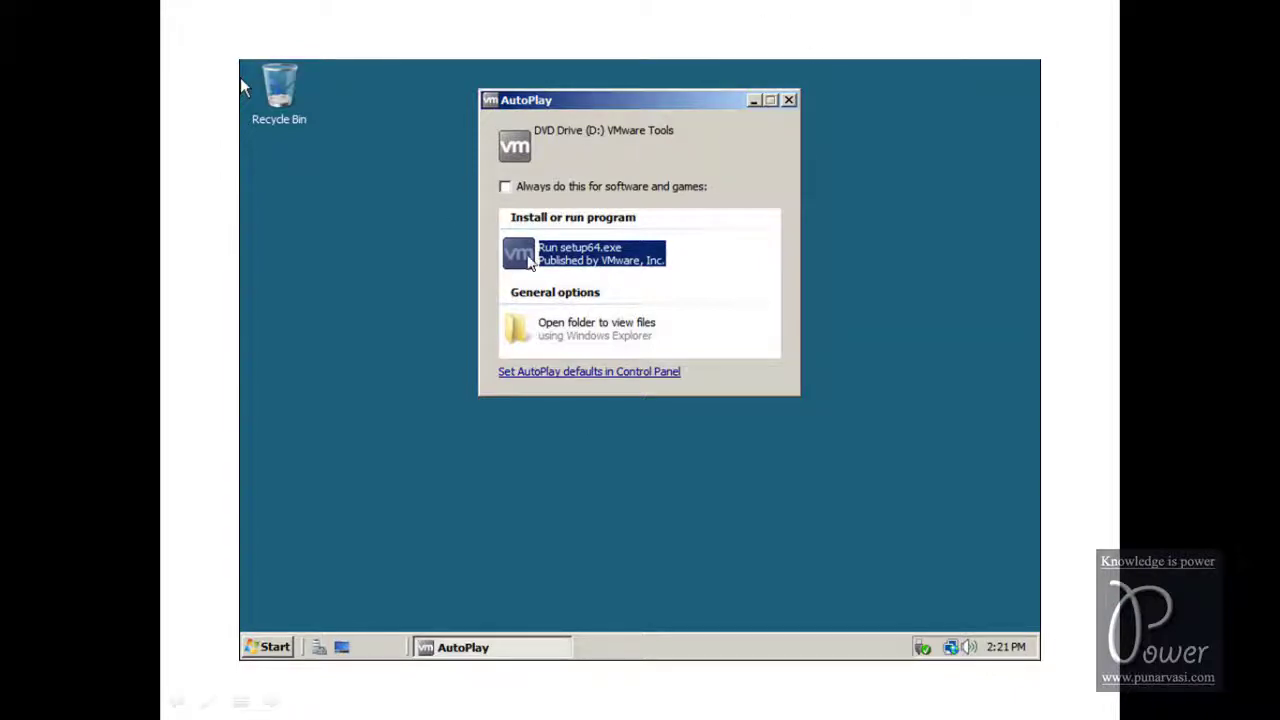
pyautogui.click(583, 262)
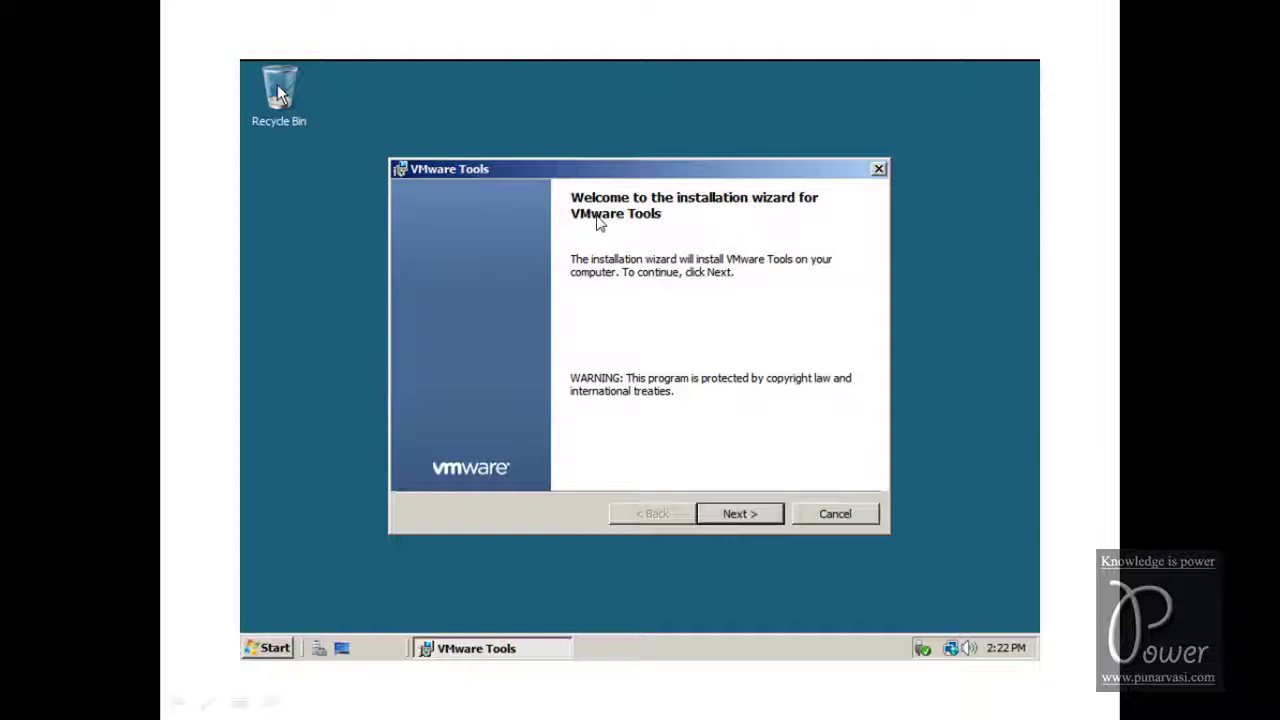
pyautogui.click(740, 514)
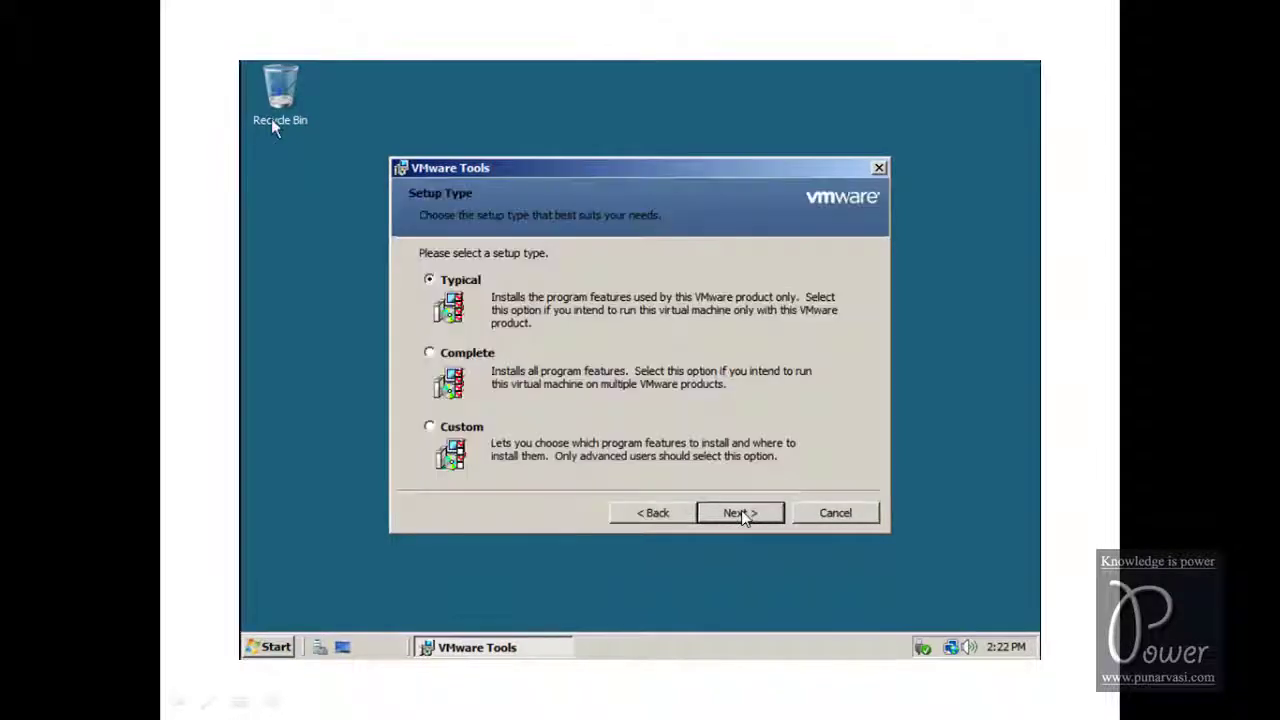
pyautogui.click(740, 514)
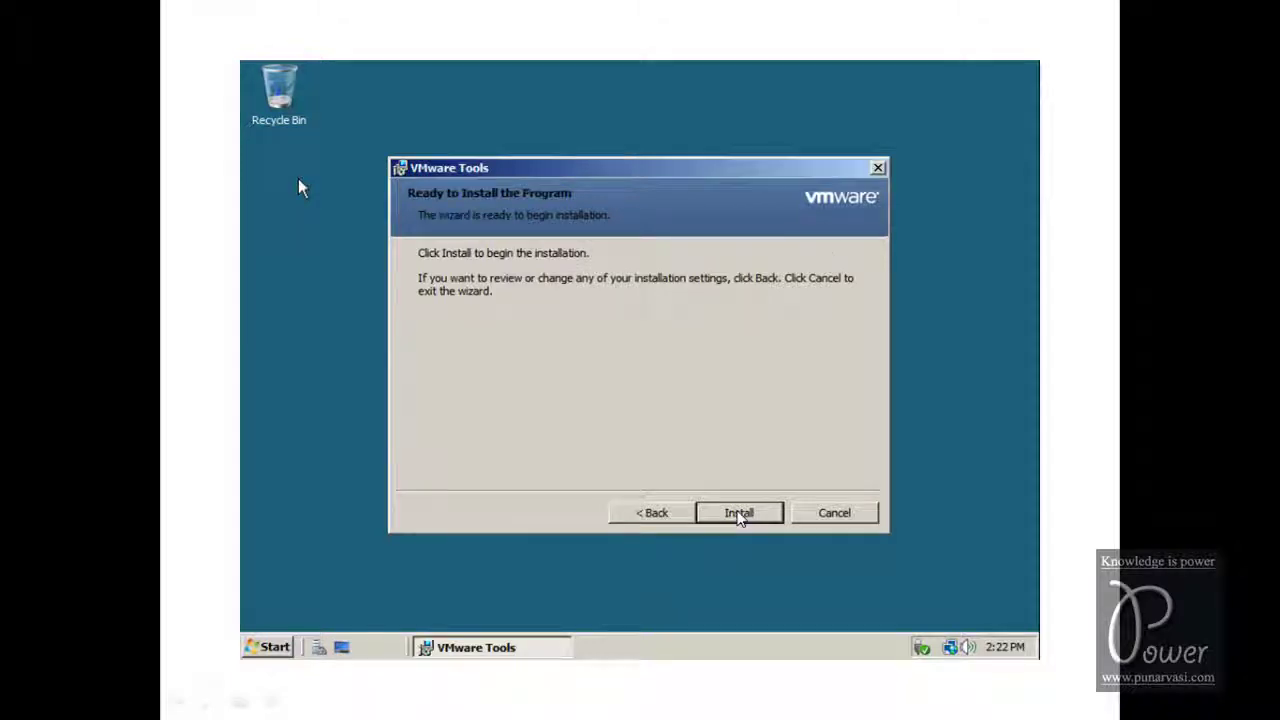
pyautogui.click(740, 514)
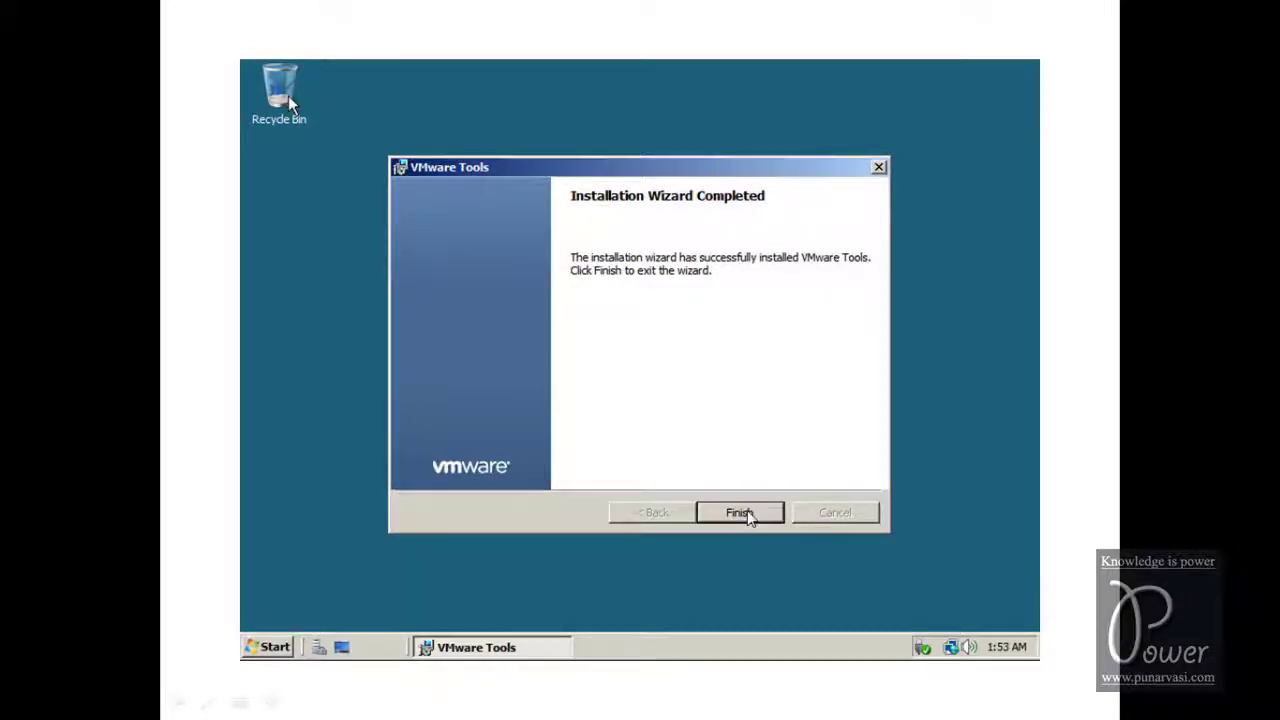
pyautogui.click(740, 513)
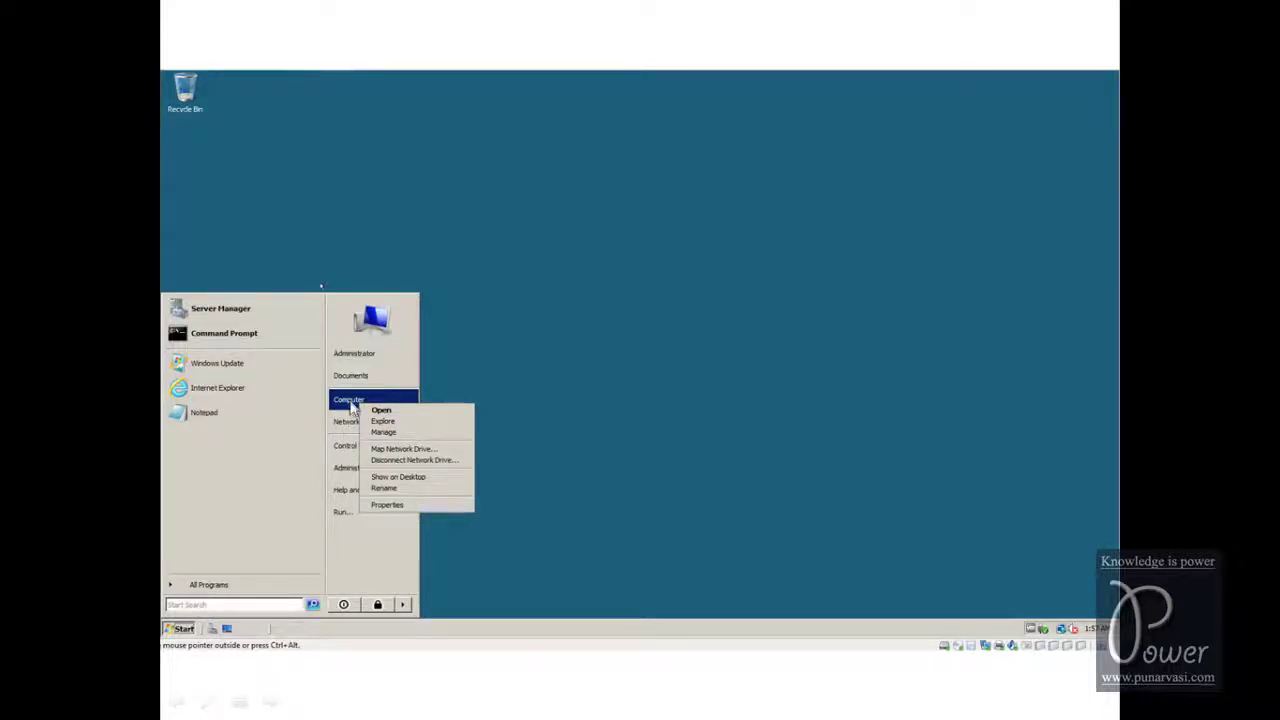
# Open the Computer Name/Domain Changes dialog from System Properties' Computer Name tab
pyautogui.click(386, 504)
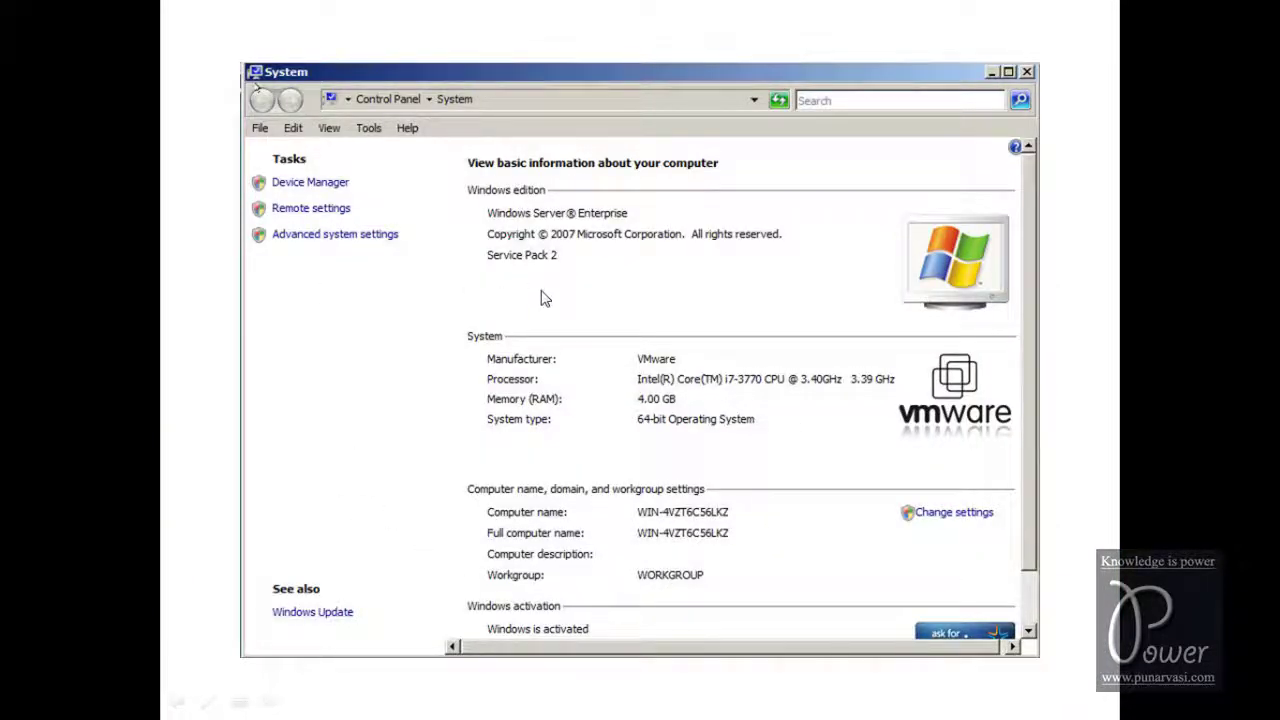
pyautogui.click(296, 236)
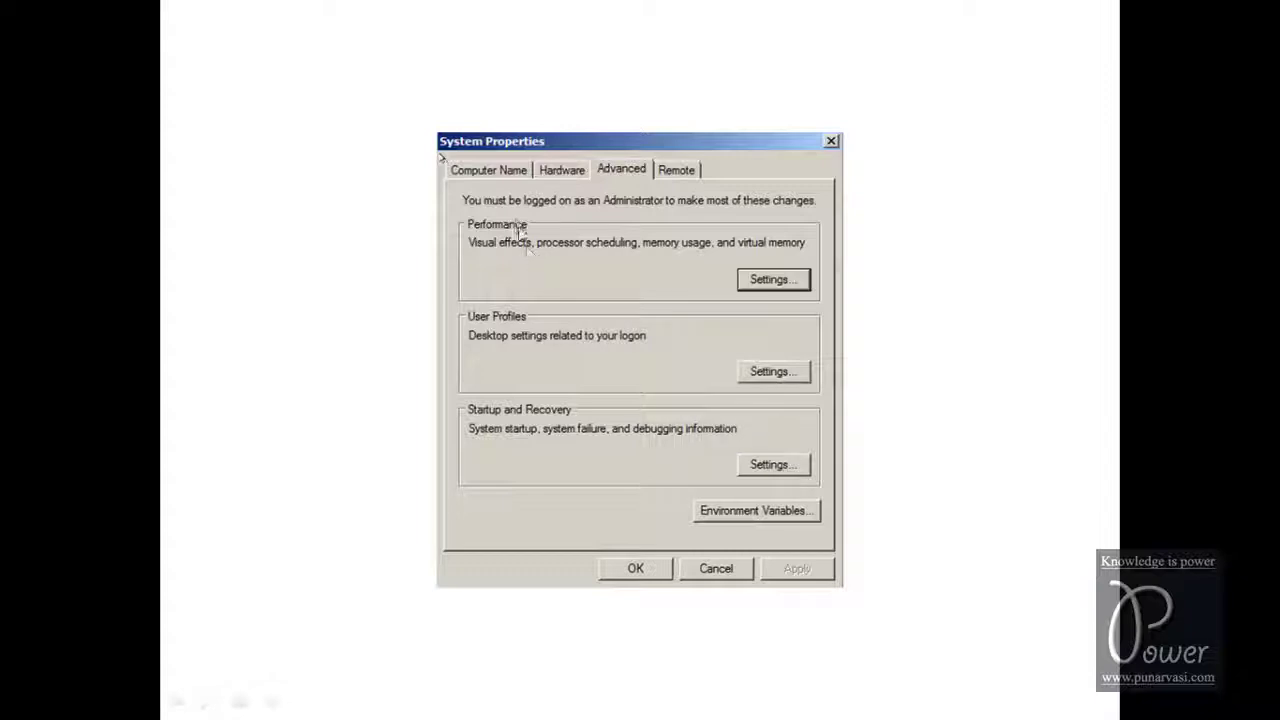
pyautogui.click(495, 172)
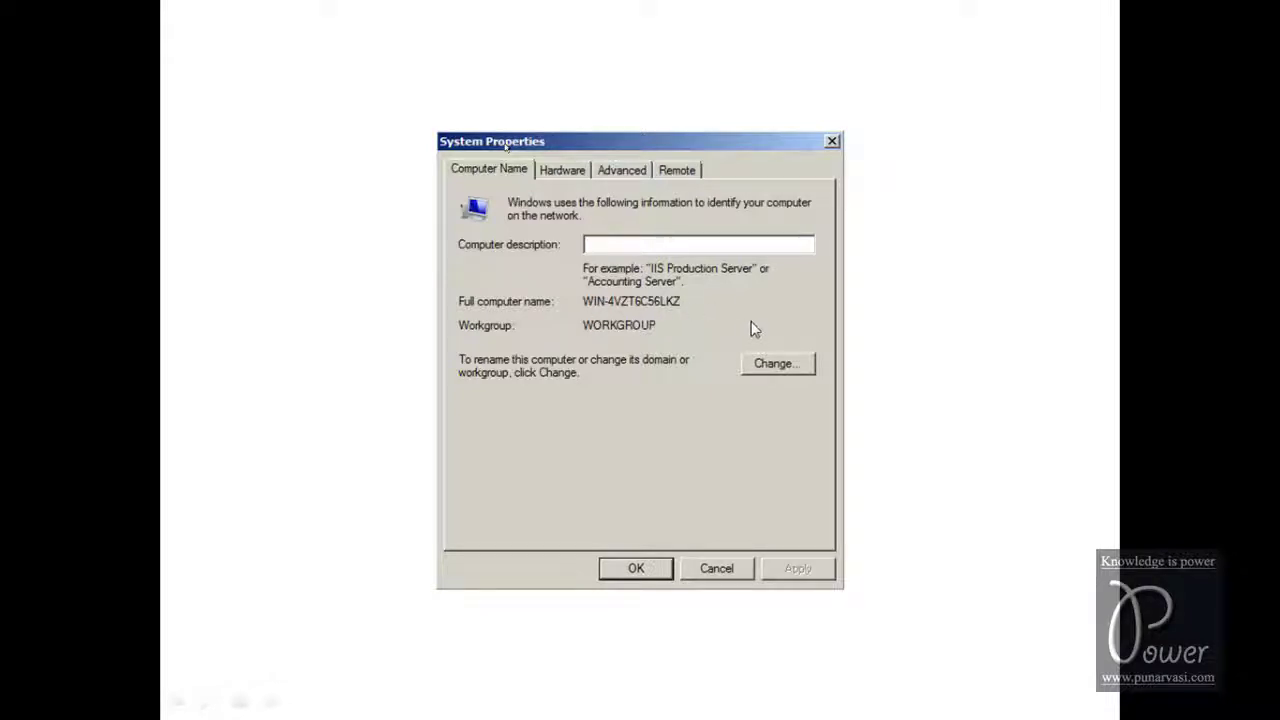
pyautogui.click(772, 364)
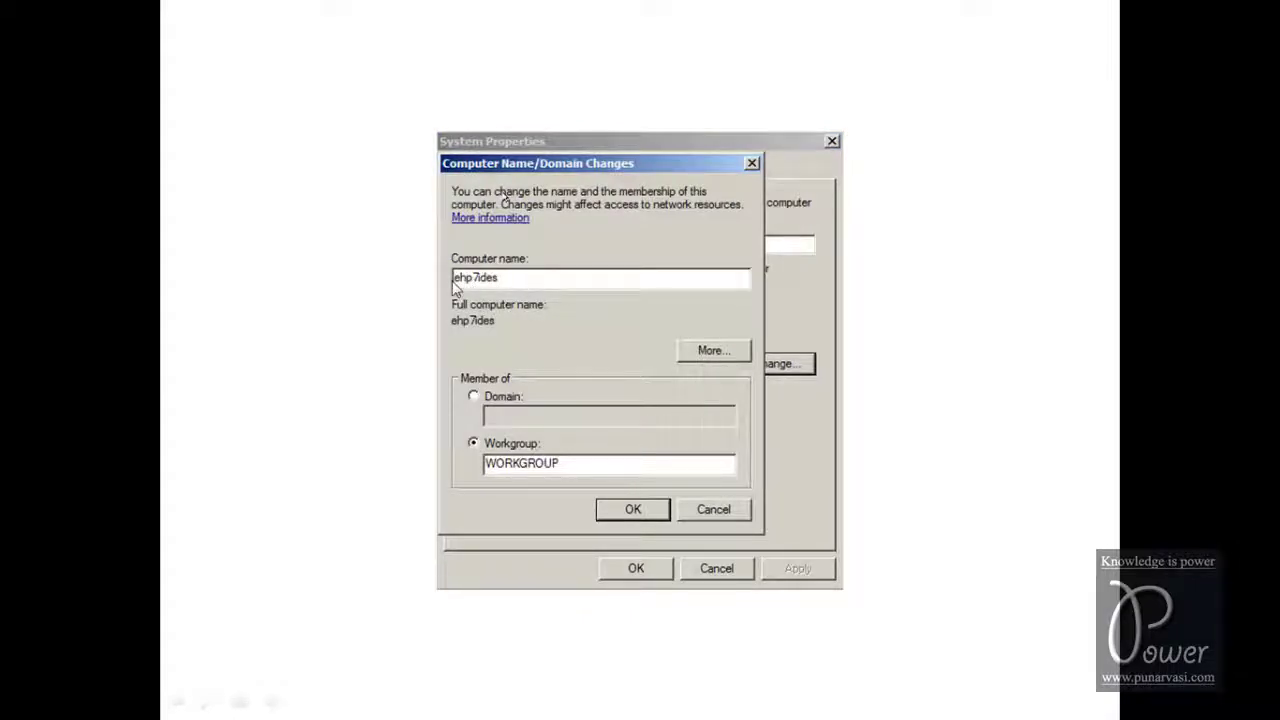
# Set punarvasi.com as the primary DNS suffix for ehp7ides and apply the name change
pyautogui.click(712, 351)
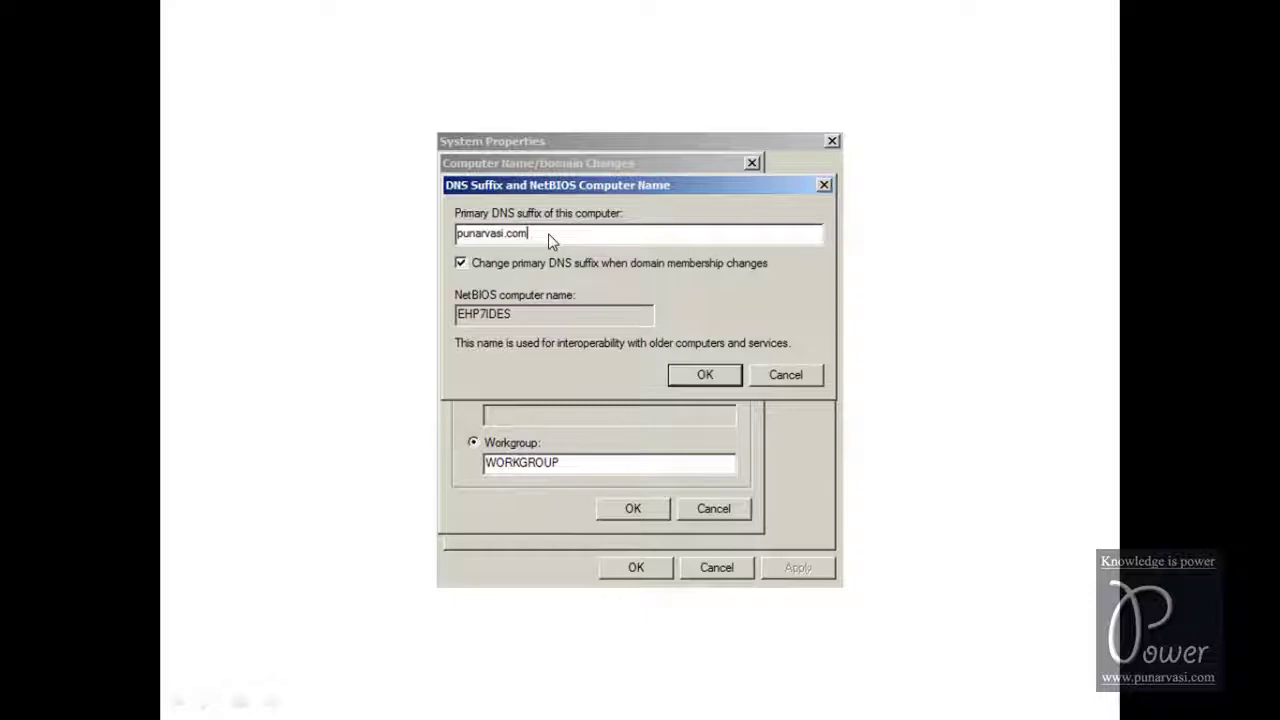
pyautogui.click(700, 378)
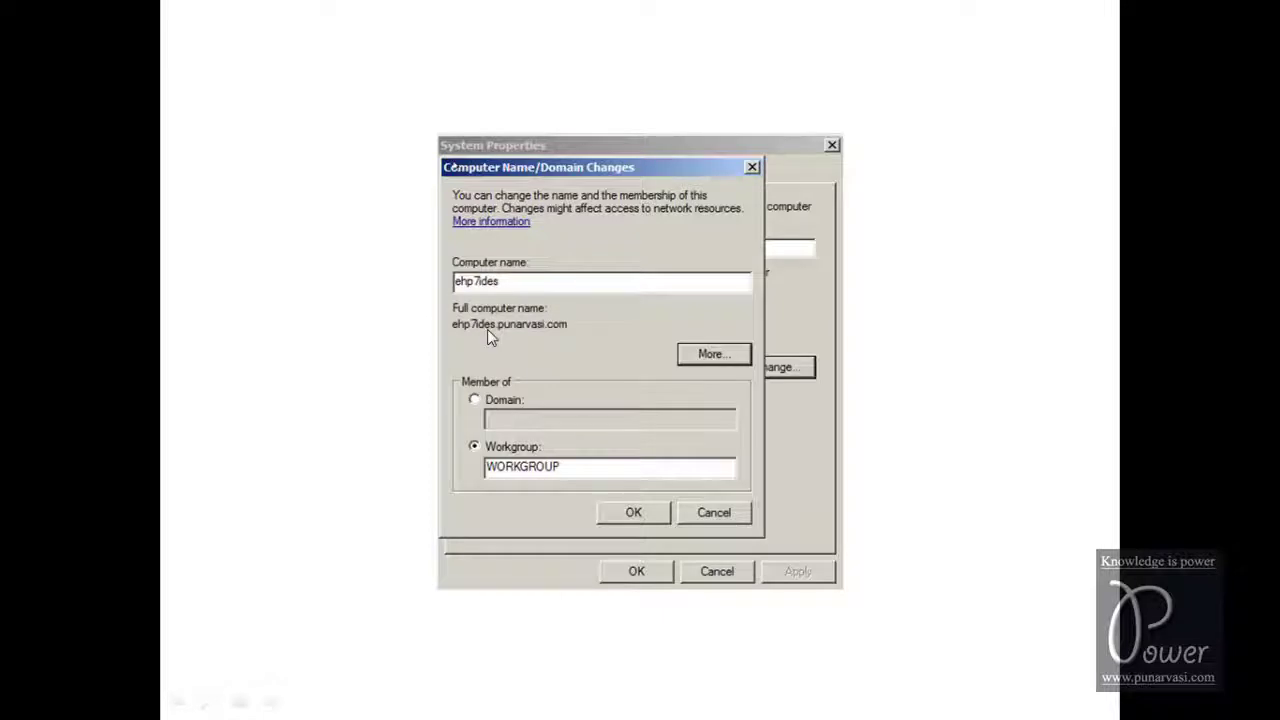
pyautogui.click(633, 512)
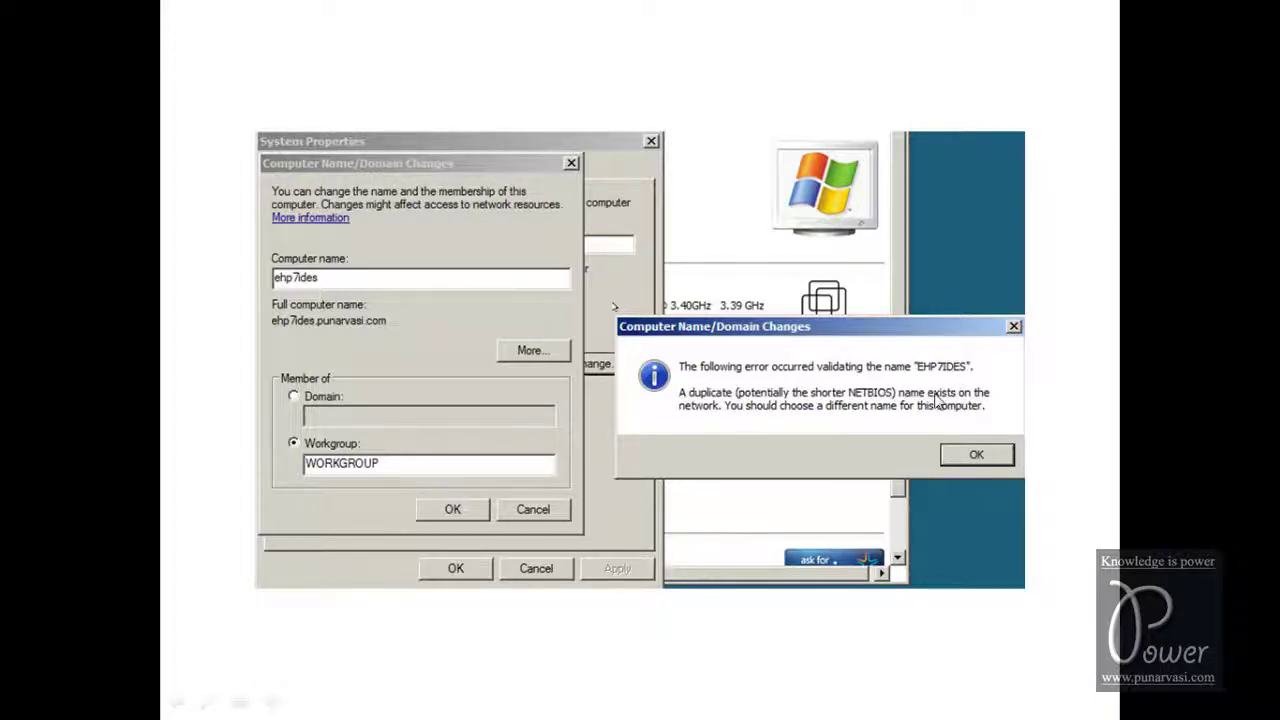
# Dismiss the duplicate-name warning and restart the guest to apply the rename
pyautogui.click(976, 455)
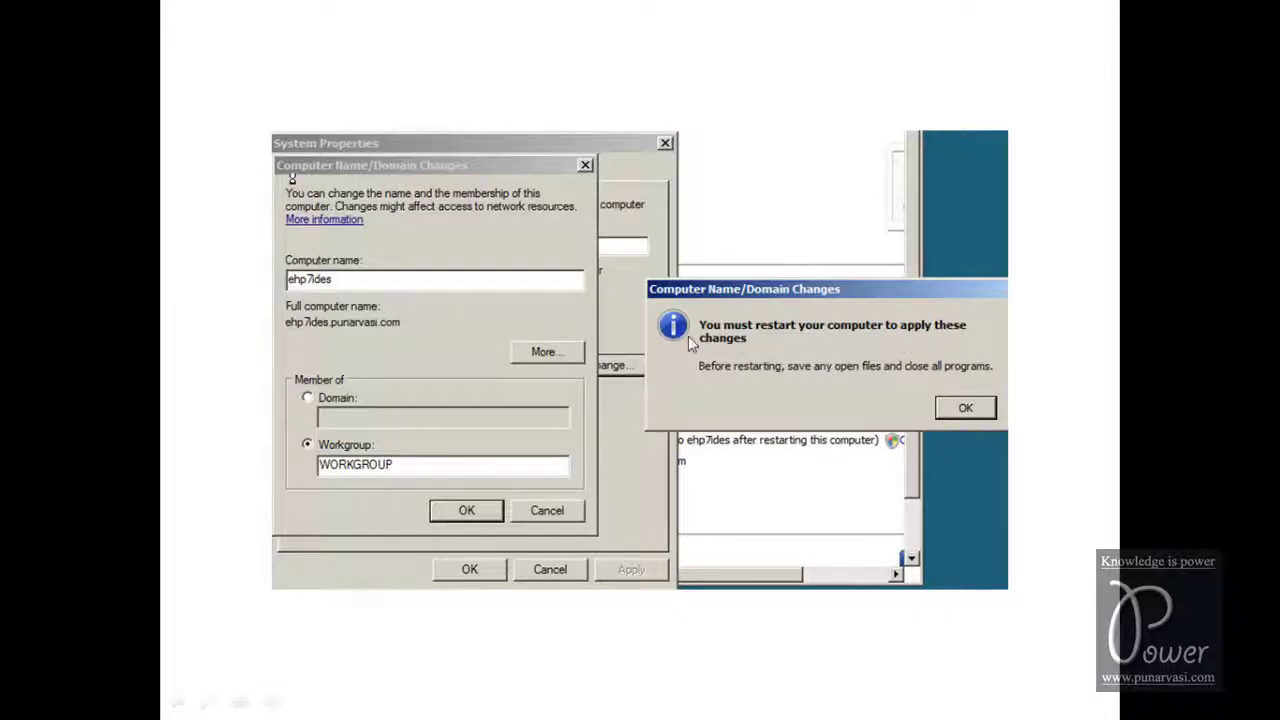
pyautogui.click(968, 409)
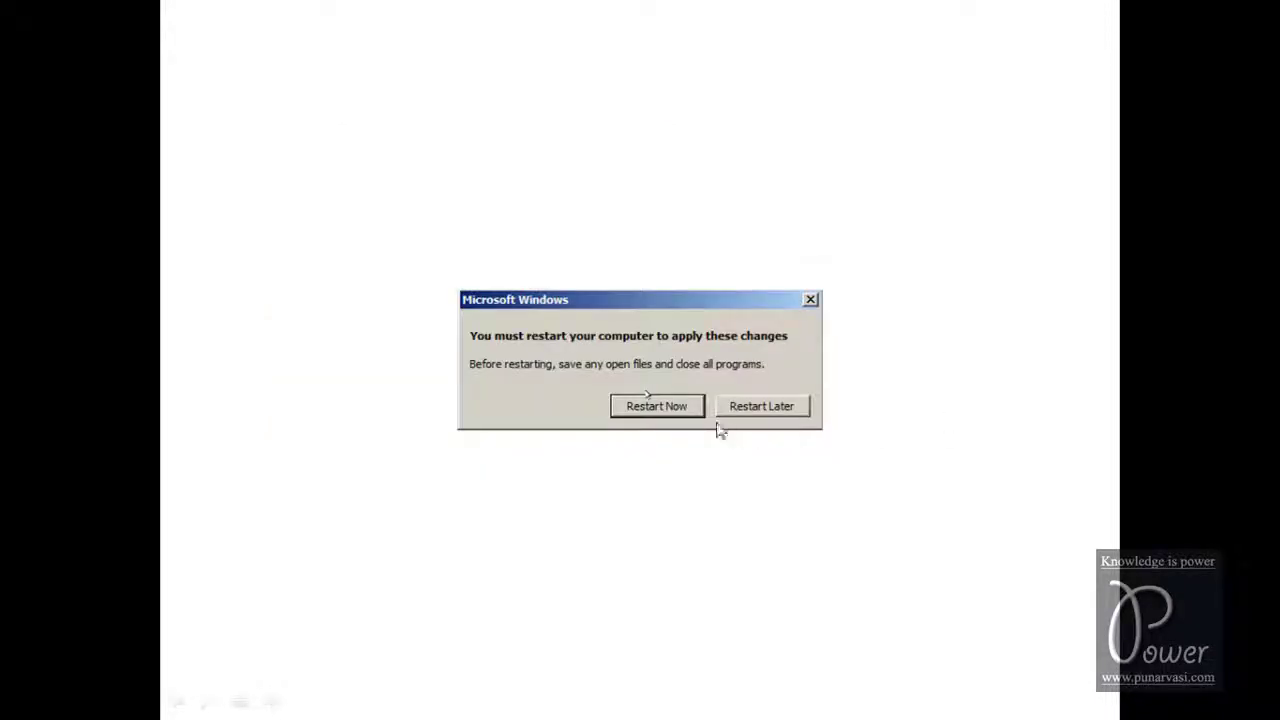
pyautogui.click(668, 407)
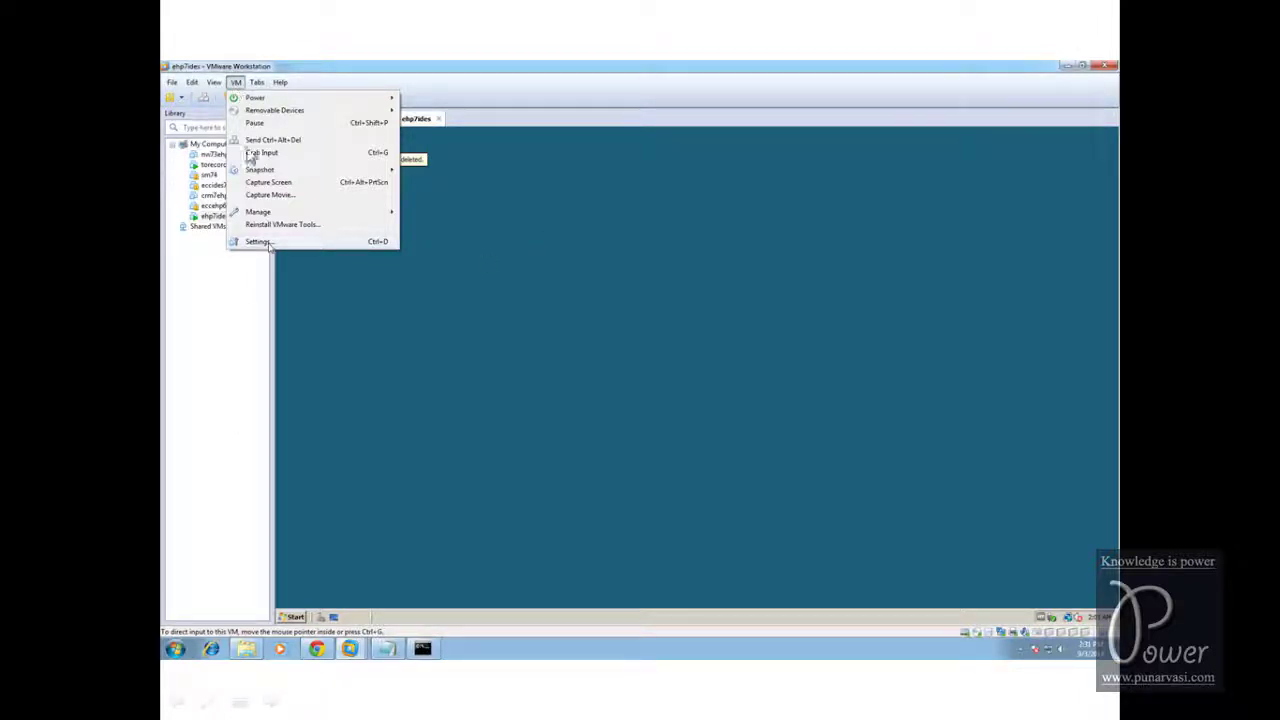
# Launch the Add Hardware Wizard from the ehp7ides VM settings
pyautogui.click(258, 242)
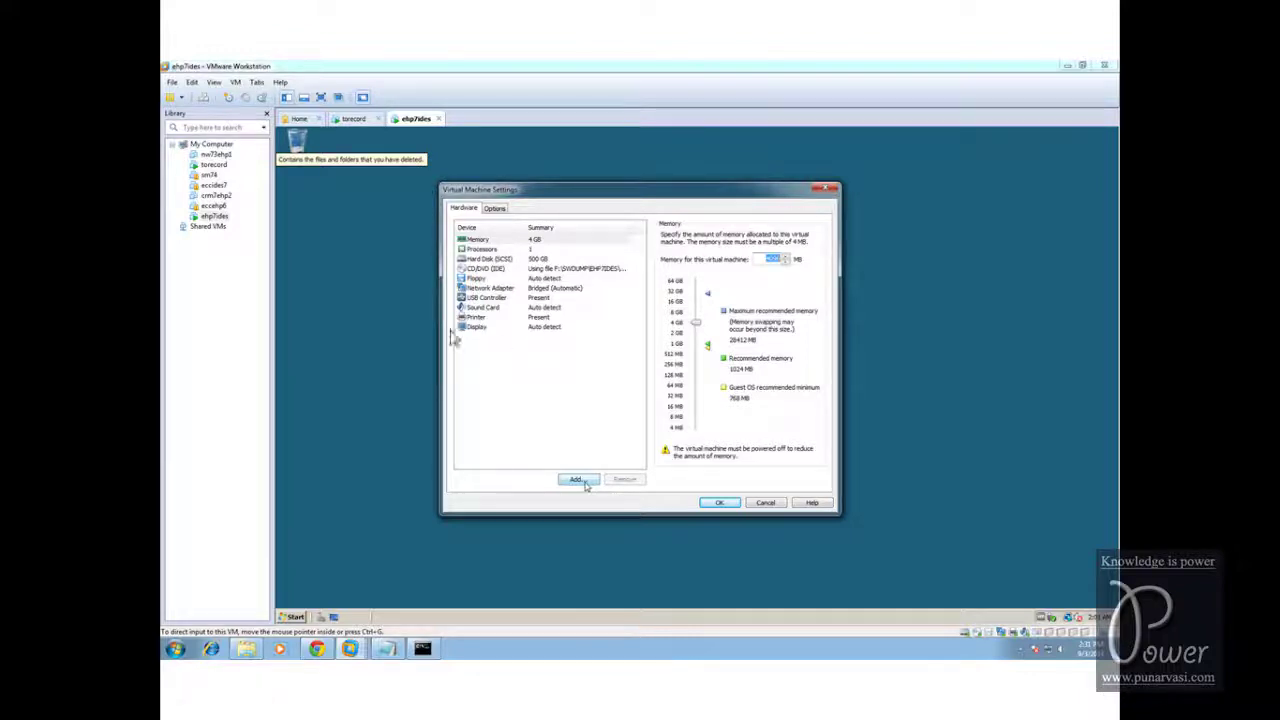
pyautogui.click(584, 481)
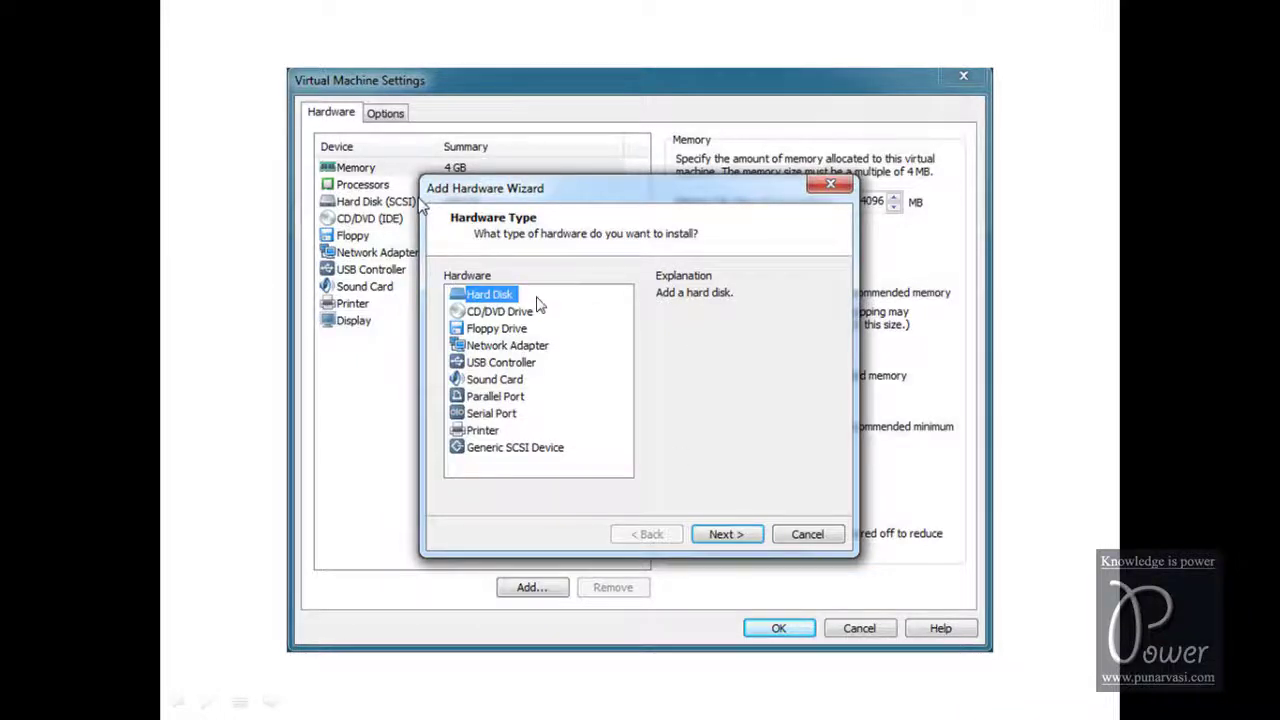
# Create a new 100 GB SCSI hard disk named ehp7idesdump.vmdk
pyautogui.click(726, 537)
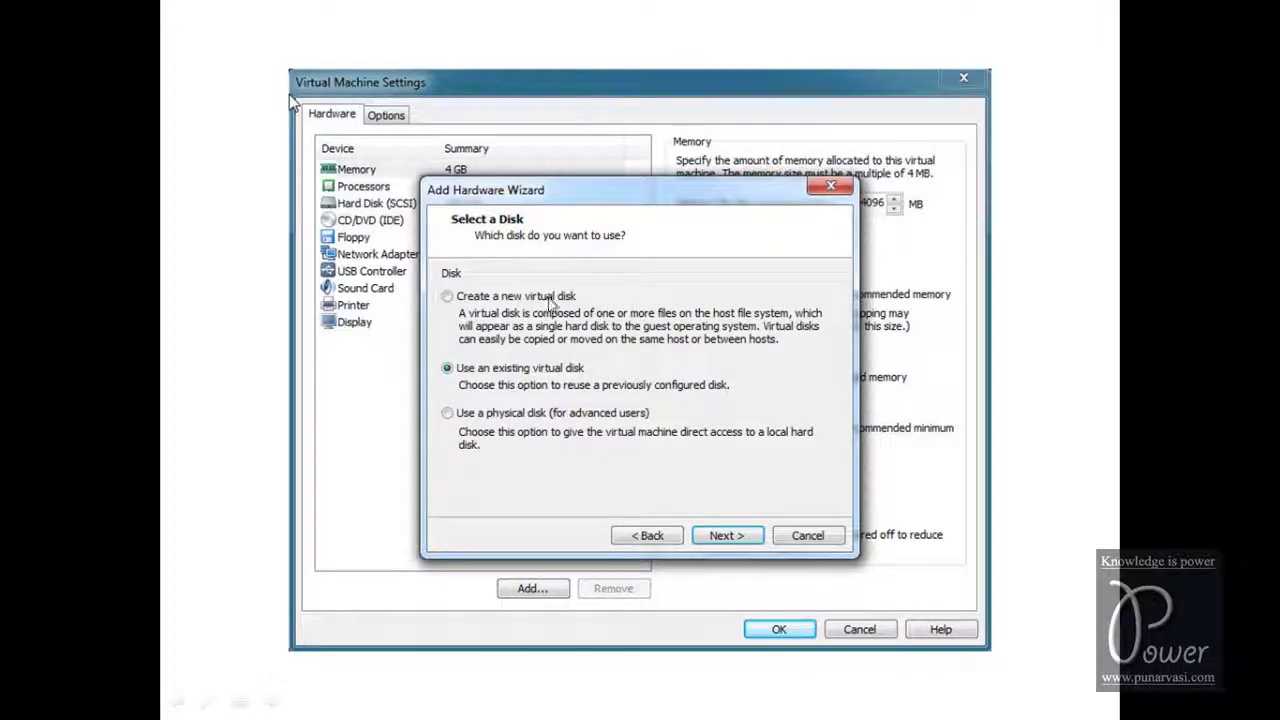
pyautogui.click(447, 297)
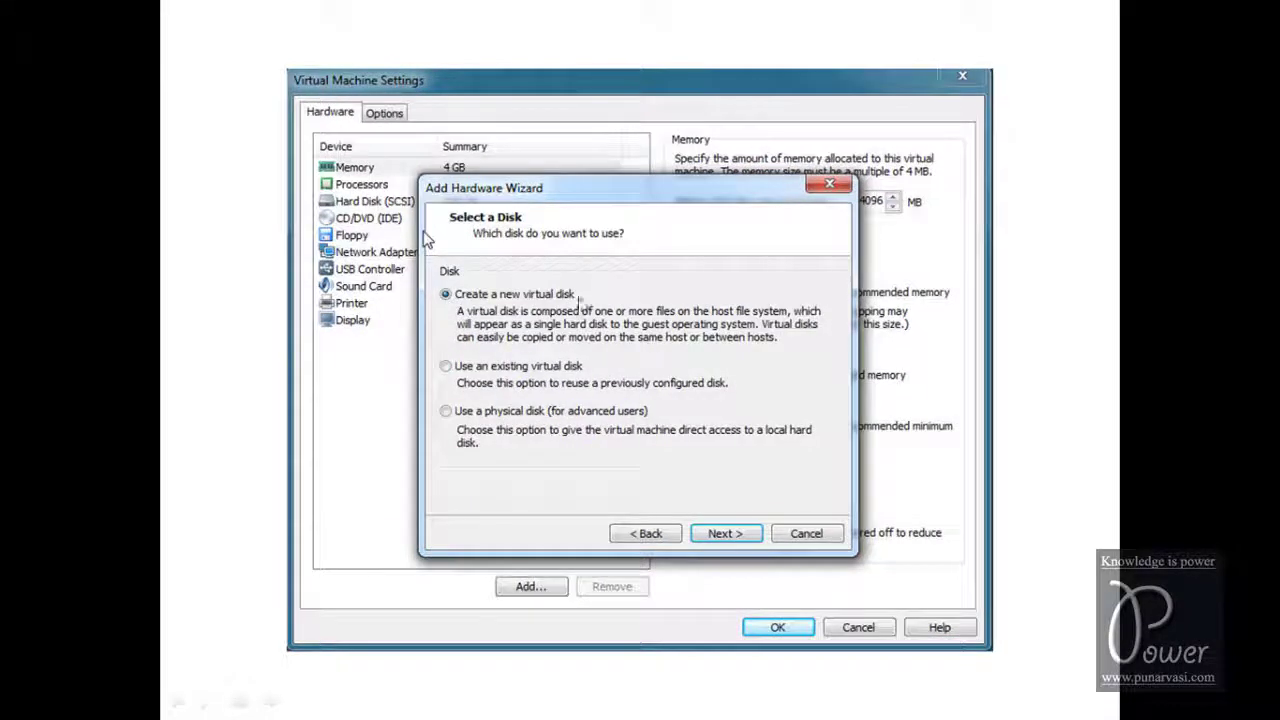
pyautogui.click(729, 533)
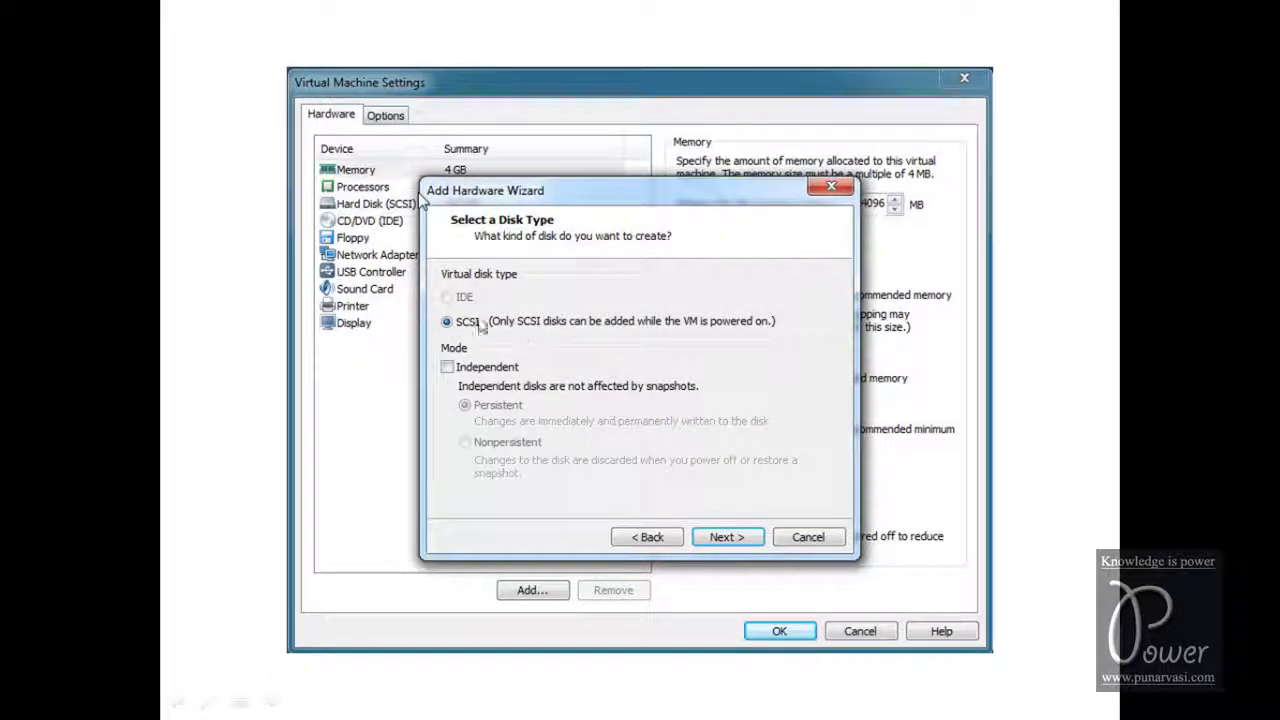
pyautogui.click(744, 541)
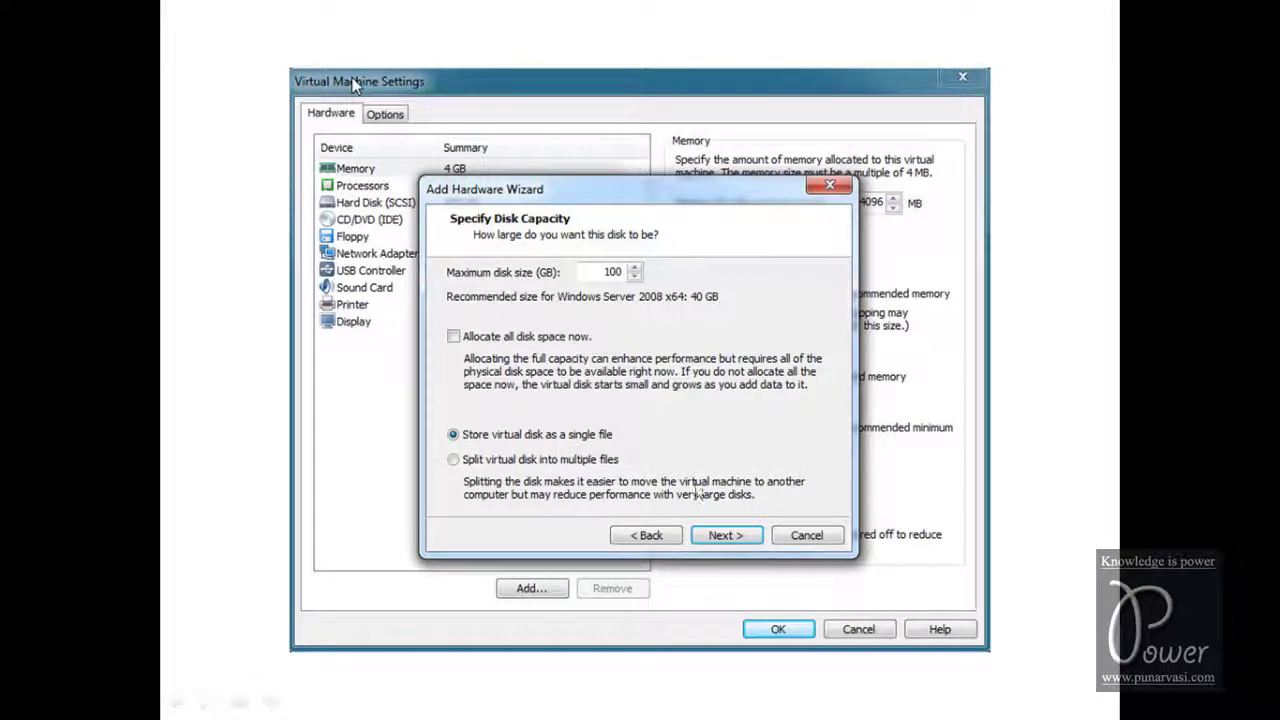
pyautogui.click(745, 537)
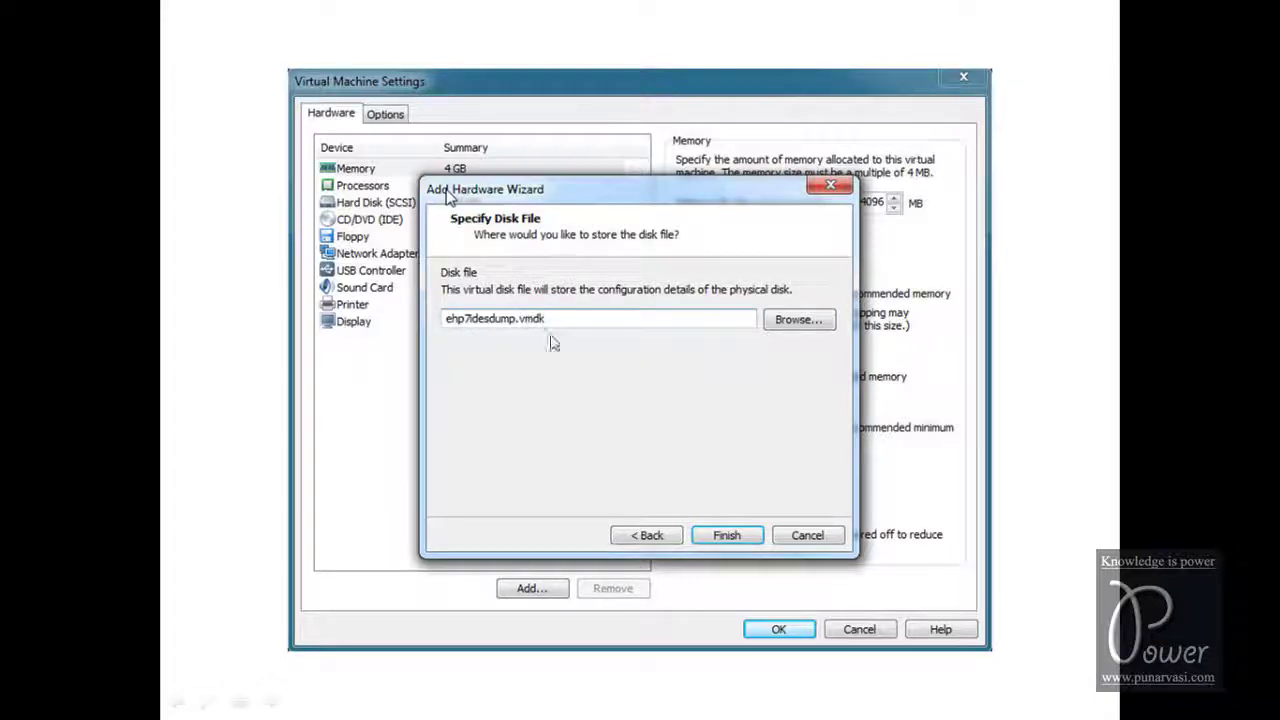
pyautogui.click(721, 538)
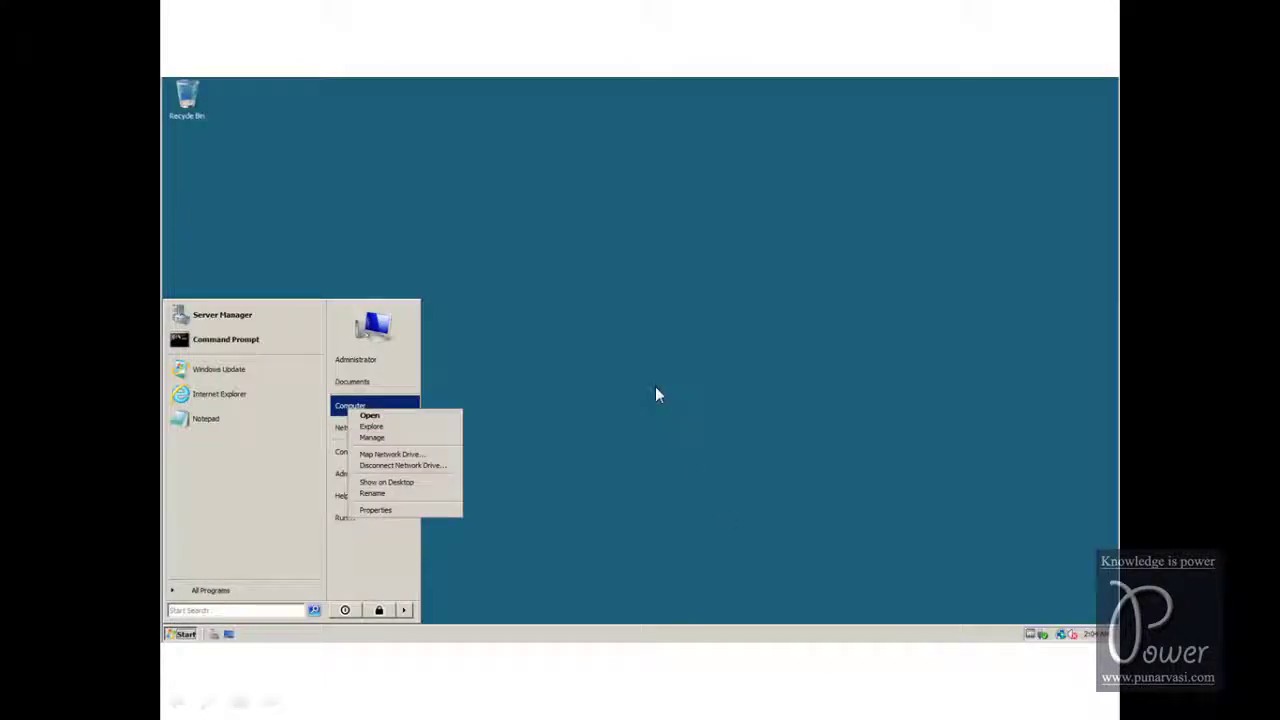
# In Disk Management, bring Disk 1 online and initialize it with MBR partition style
pyautogui.click(366, 437)
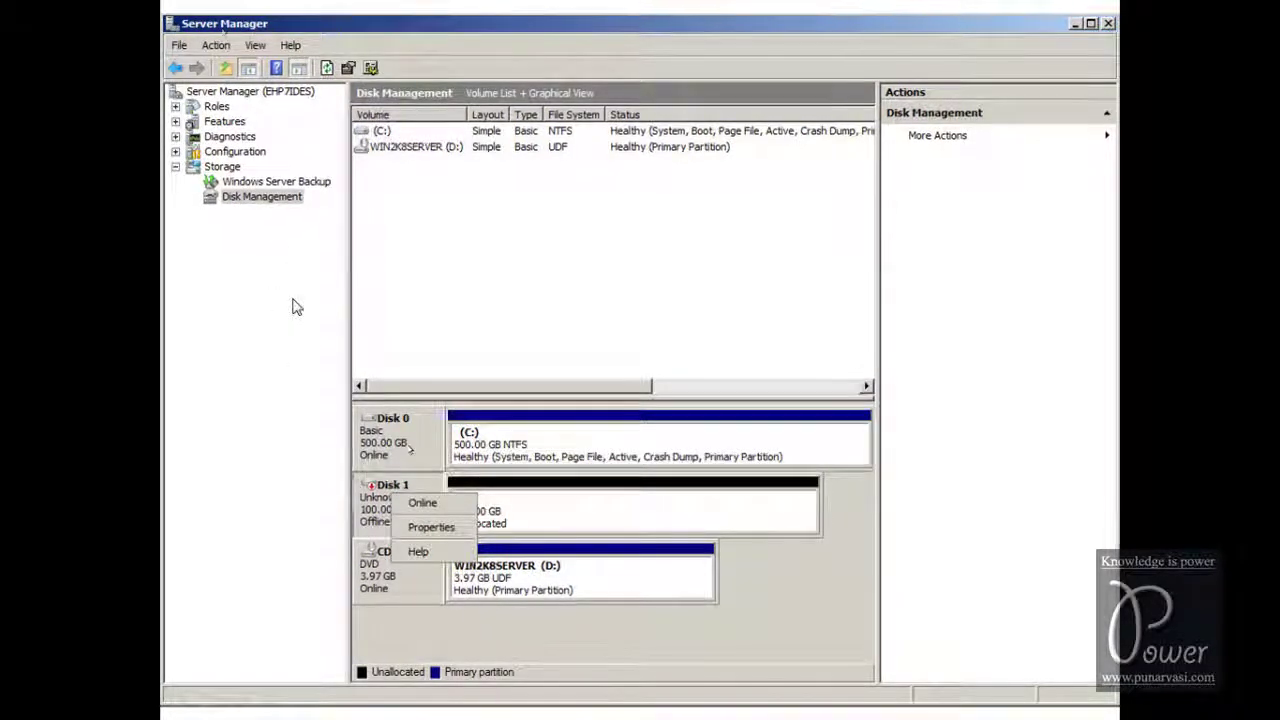
pyautogui.rightClick(385, 505)
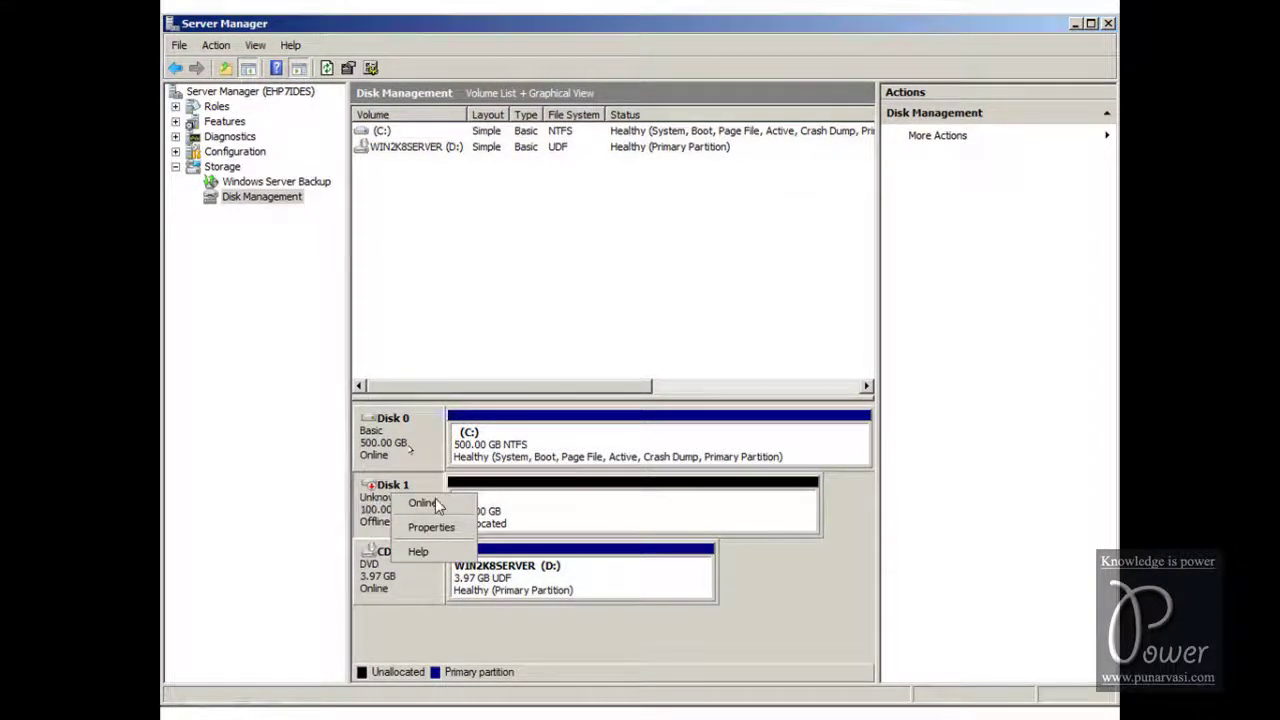
pyautogui.click(424, 504)
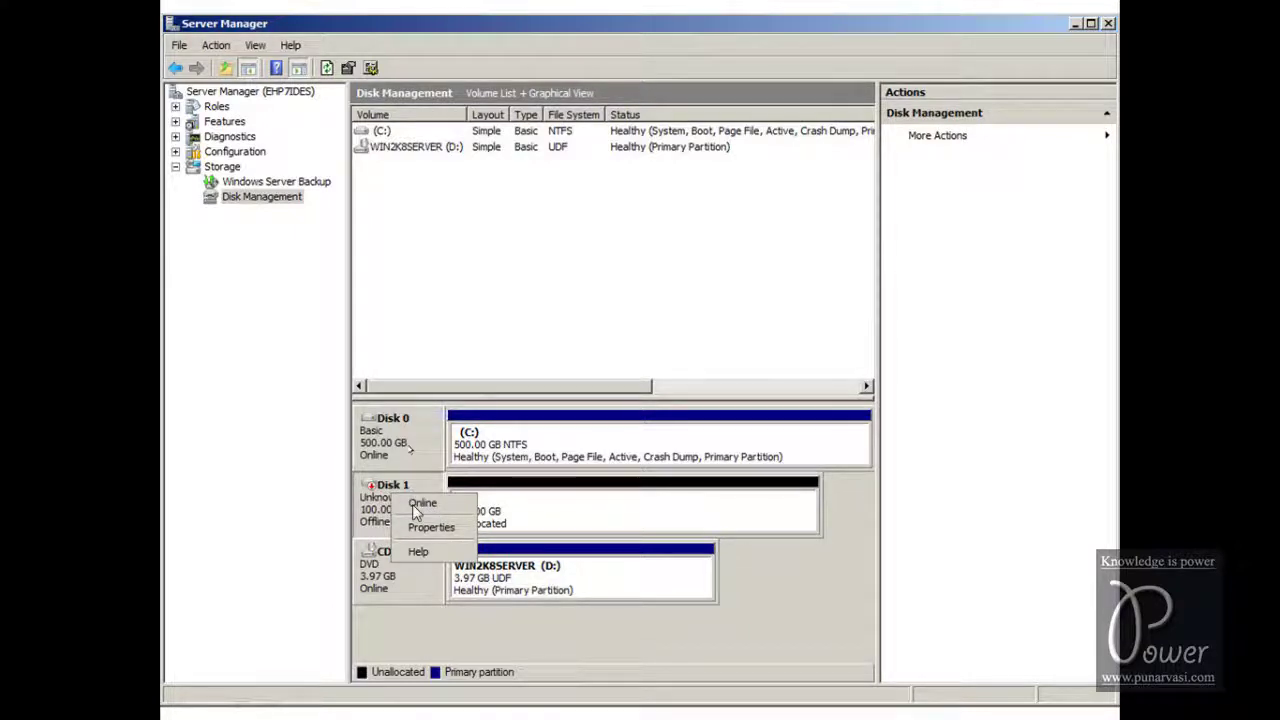
pyautogui.rightClick(372, 500)
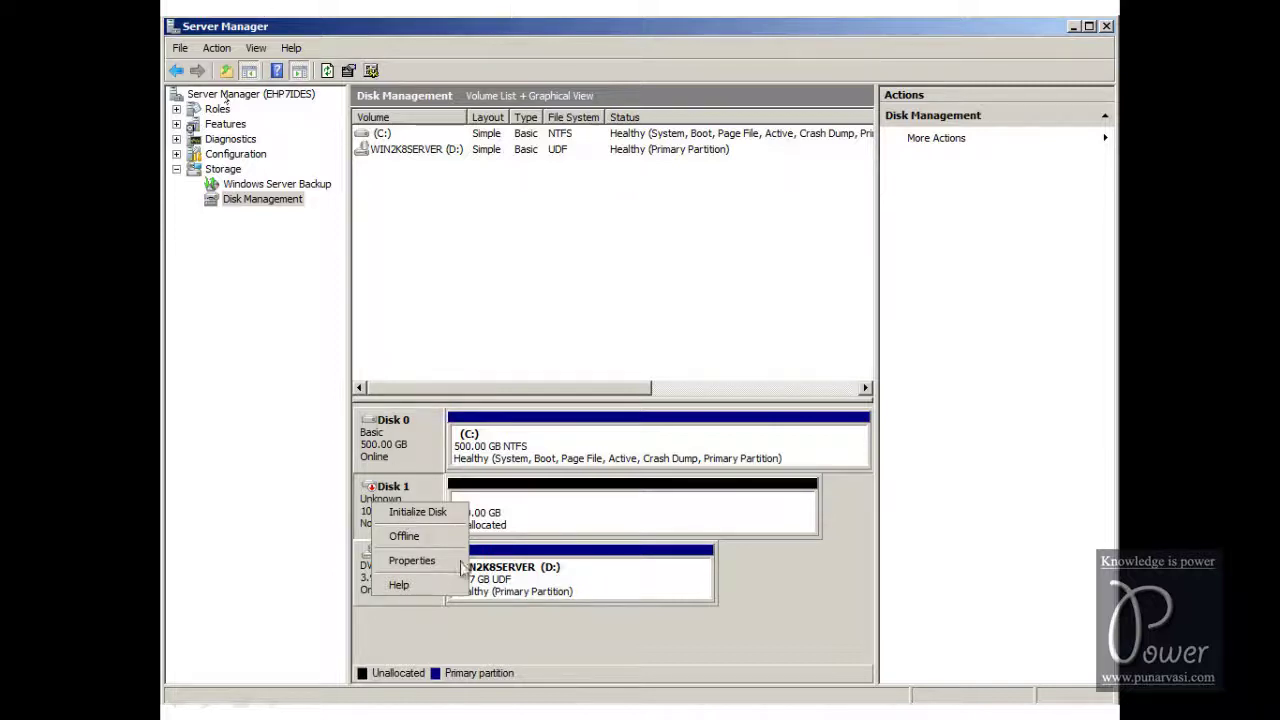
pyautogui.click(428, 511)
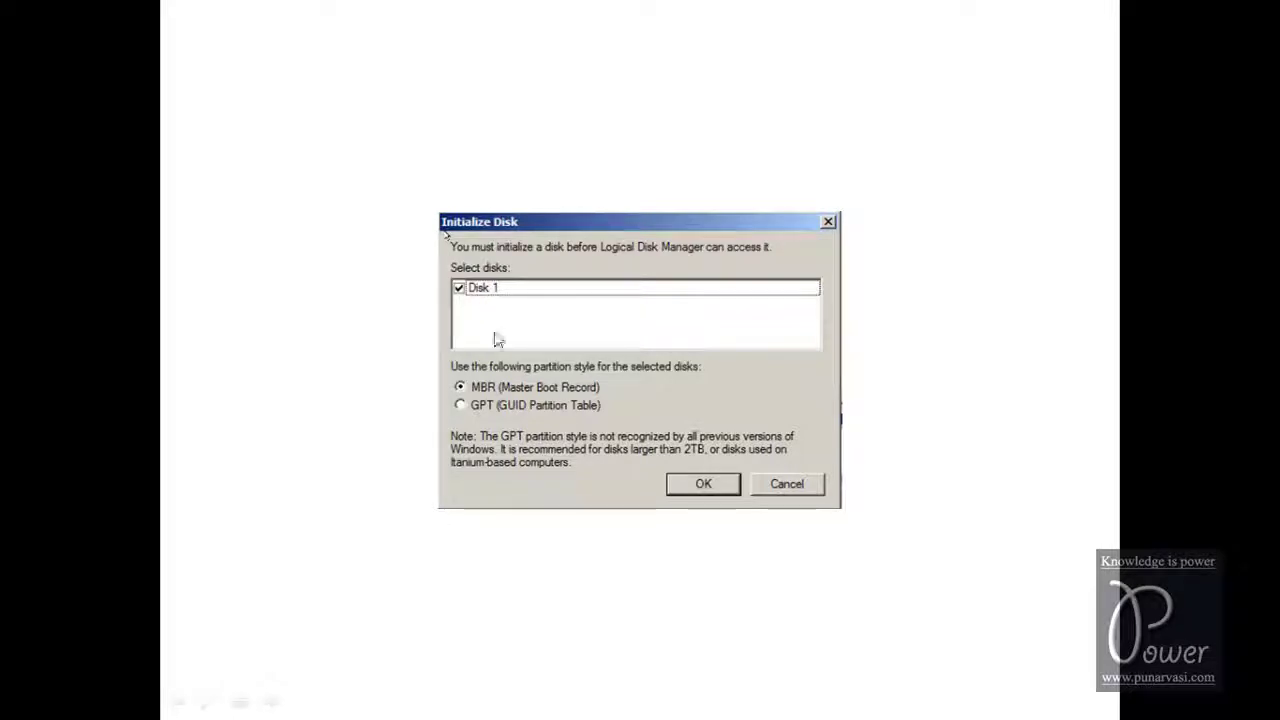
pyautogui.click(704, 484)
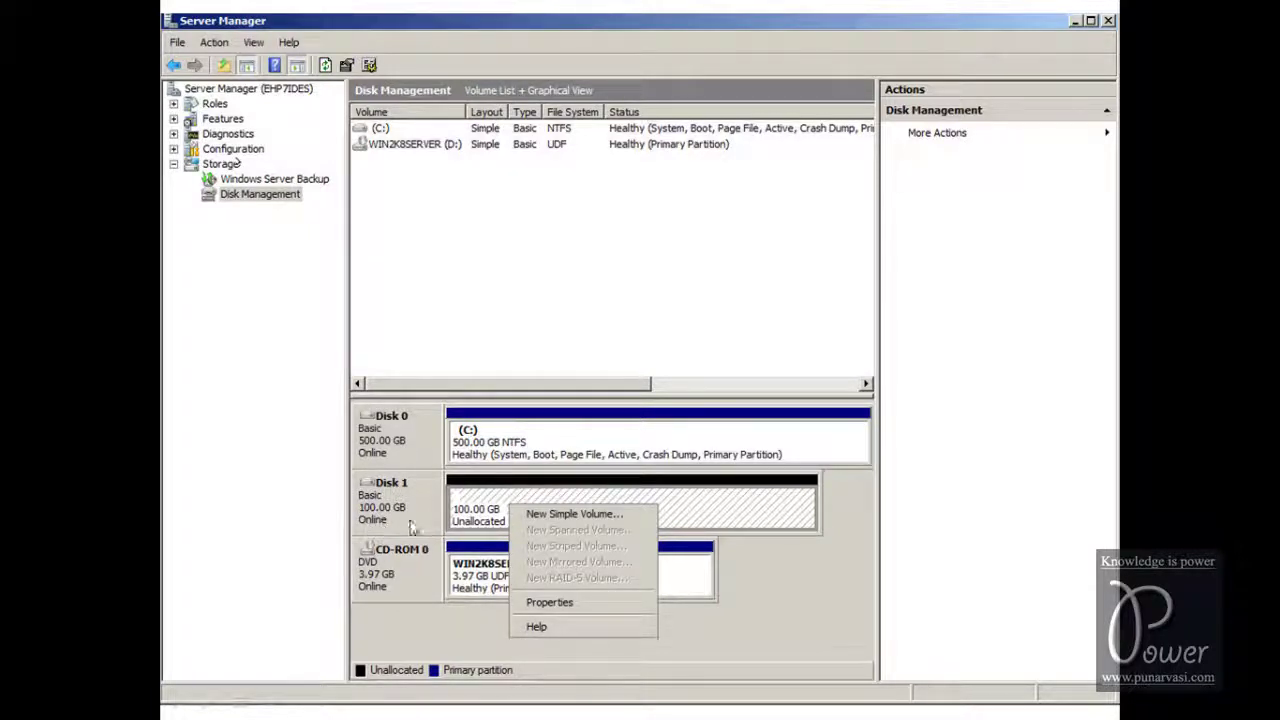
# Create a 102397 MB NTFS quick-formatted simple volume on Disk 1 as drive E:
pyautogui.click(565, 513)
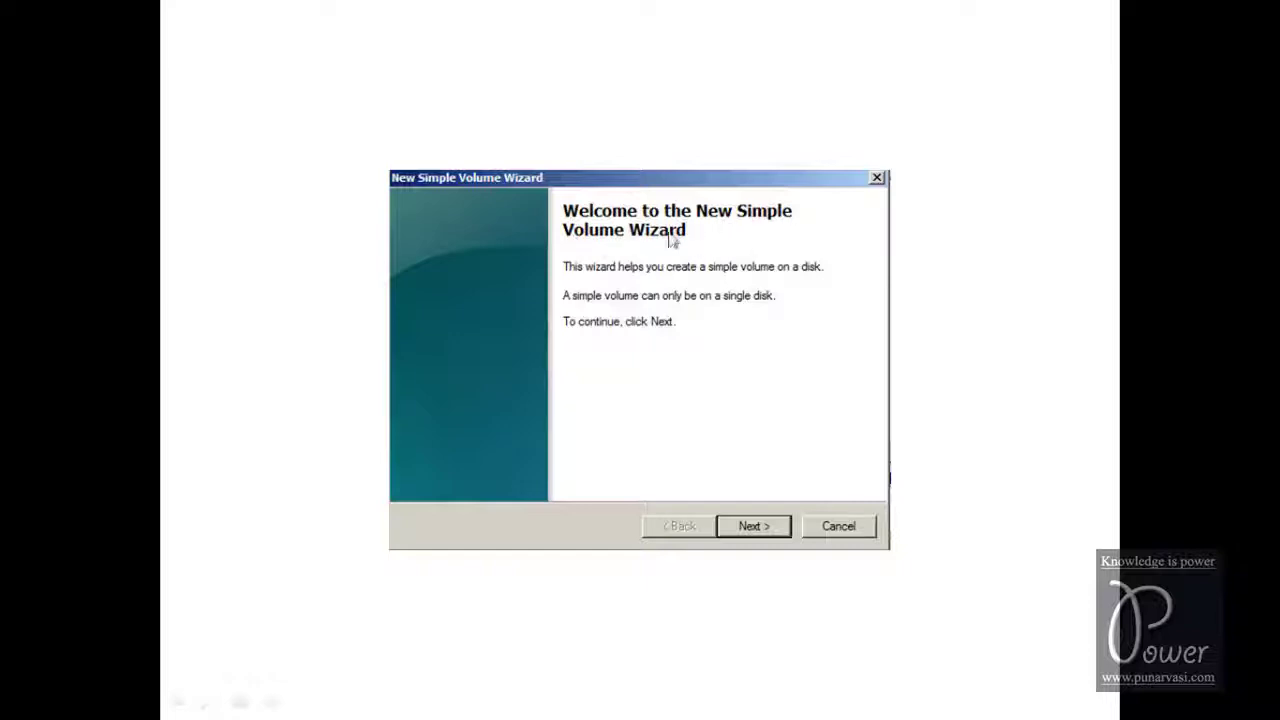
pyautogui.click(752, 530)
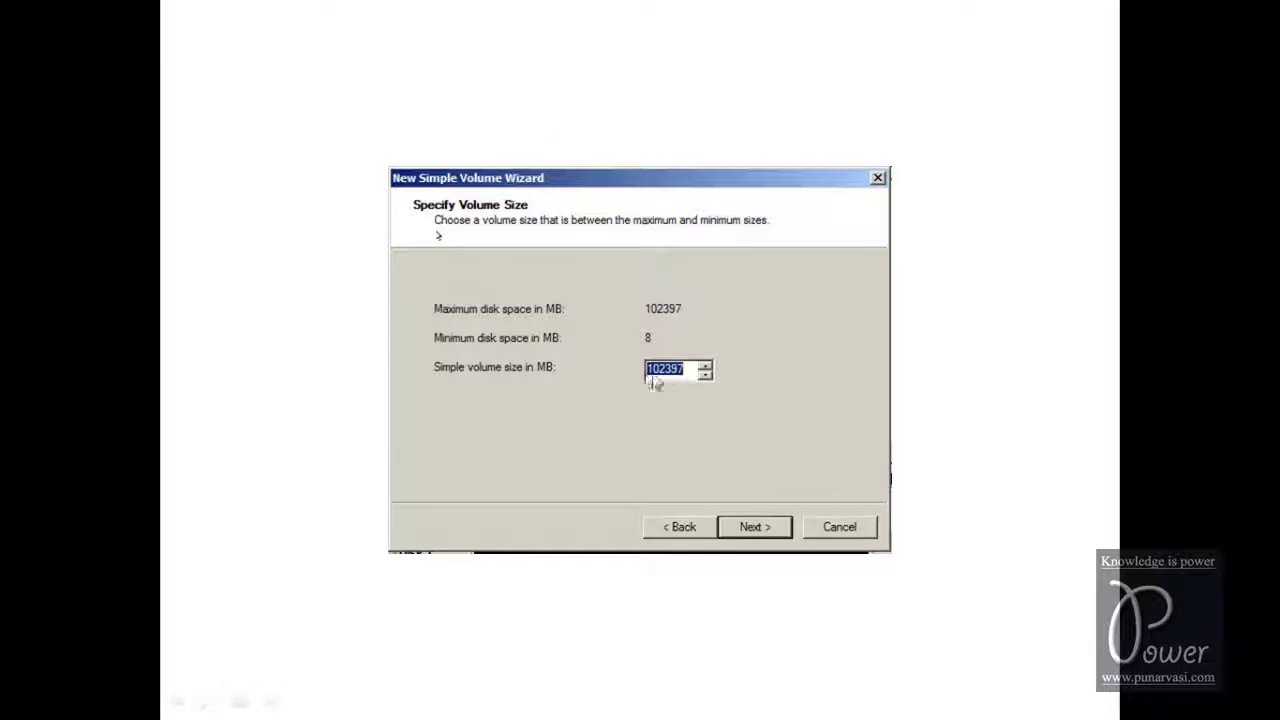
pyautogui.click(757, 525)
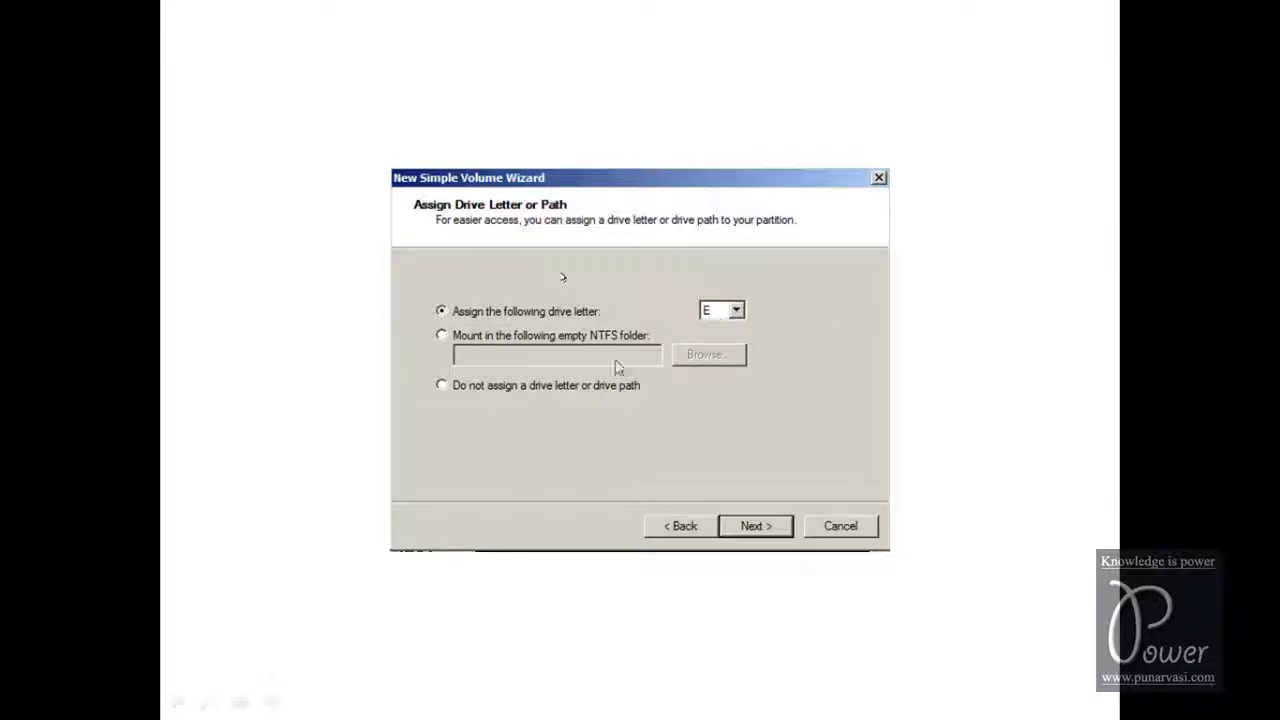
pyautogui.click(756, 535)
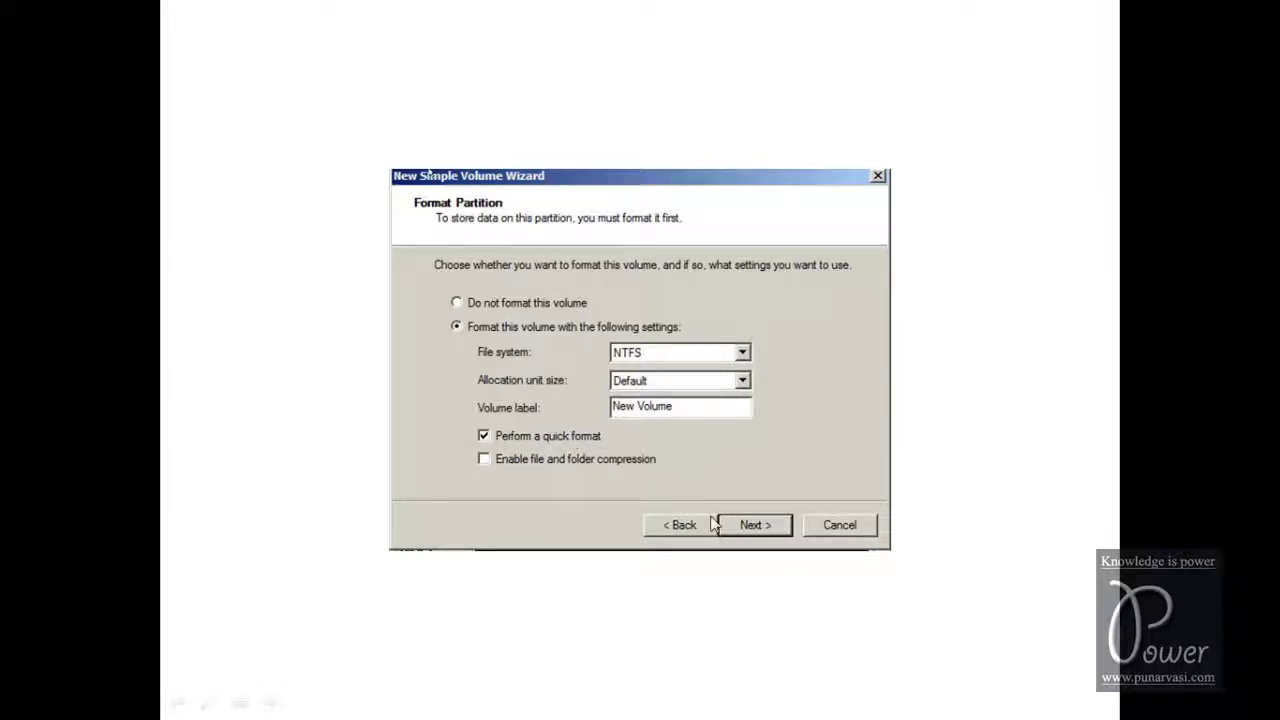
pyautogui.click(754, 524)
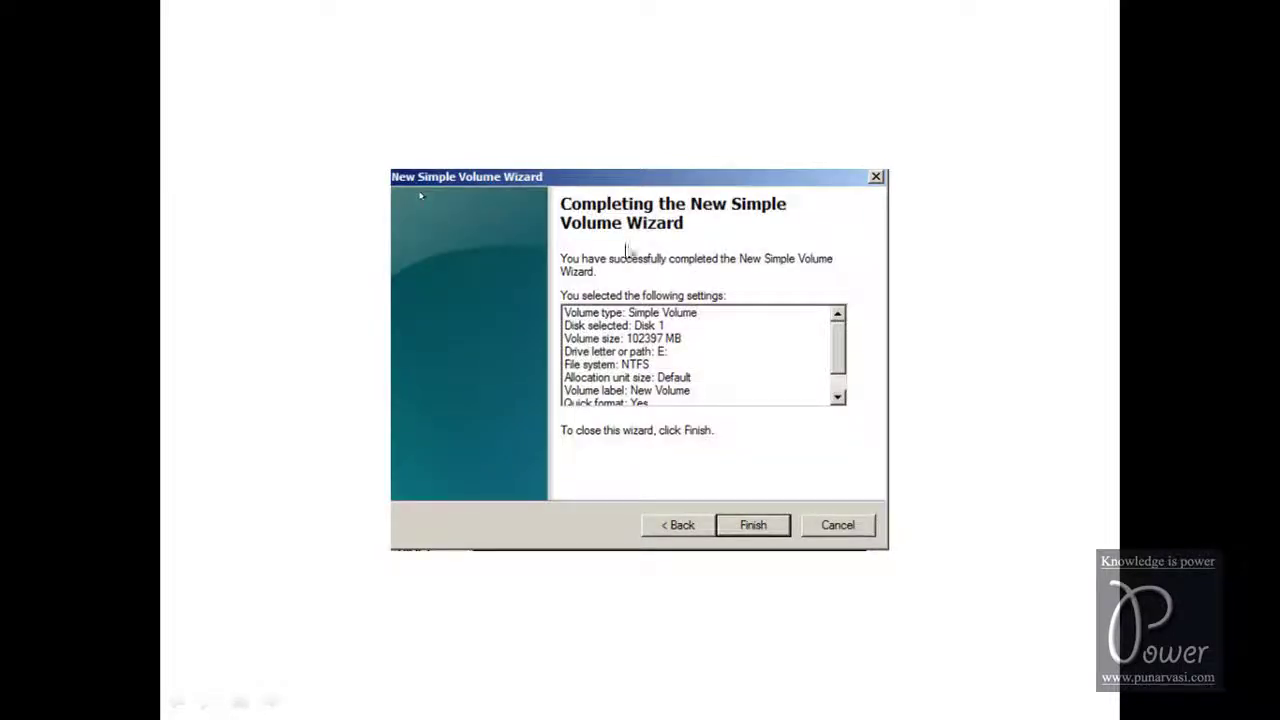
pyautogui.click(756, 527)
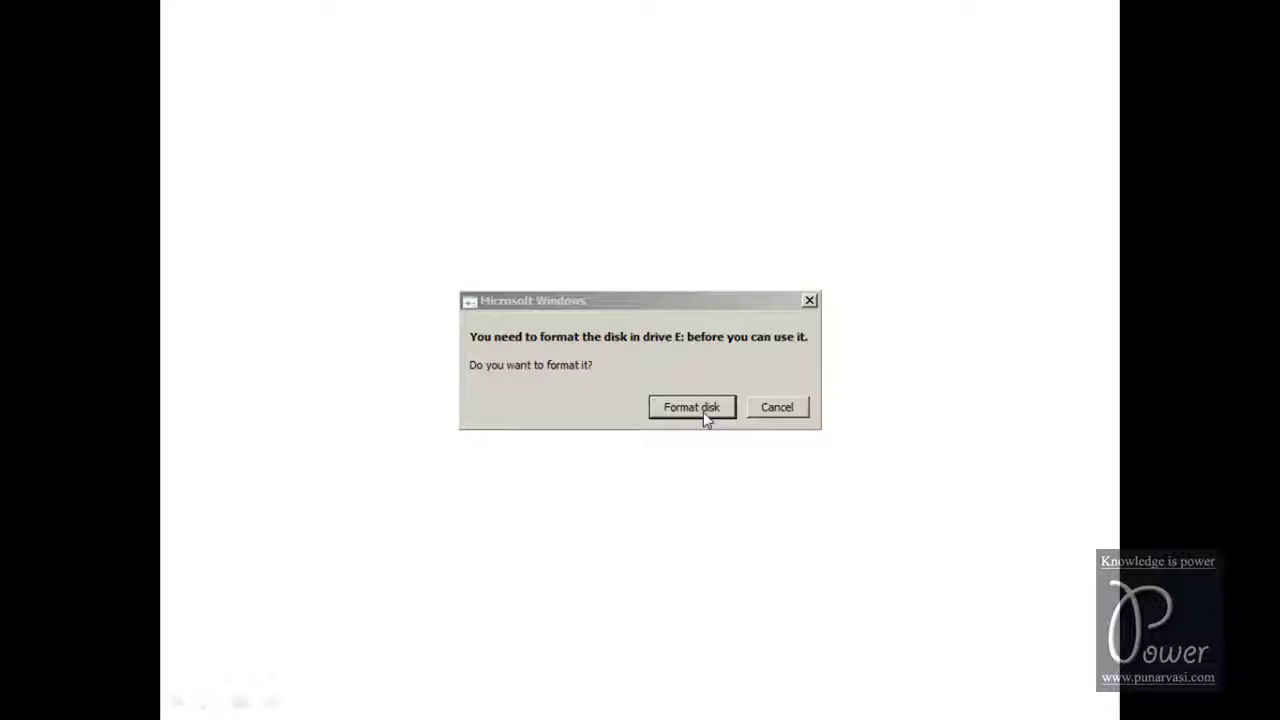
# Cancel the format prompt, then create folder ehp7idesdump on New Volume (E:)
pyautogui.click(777, 407)
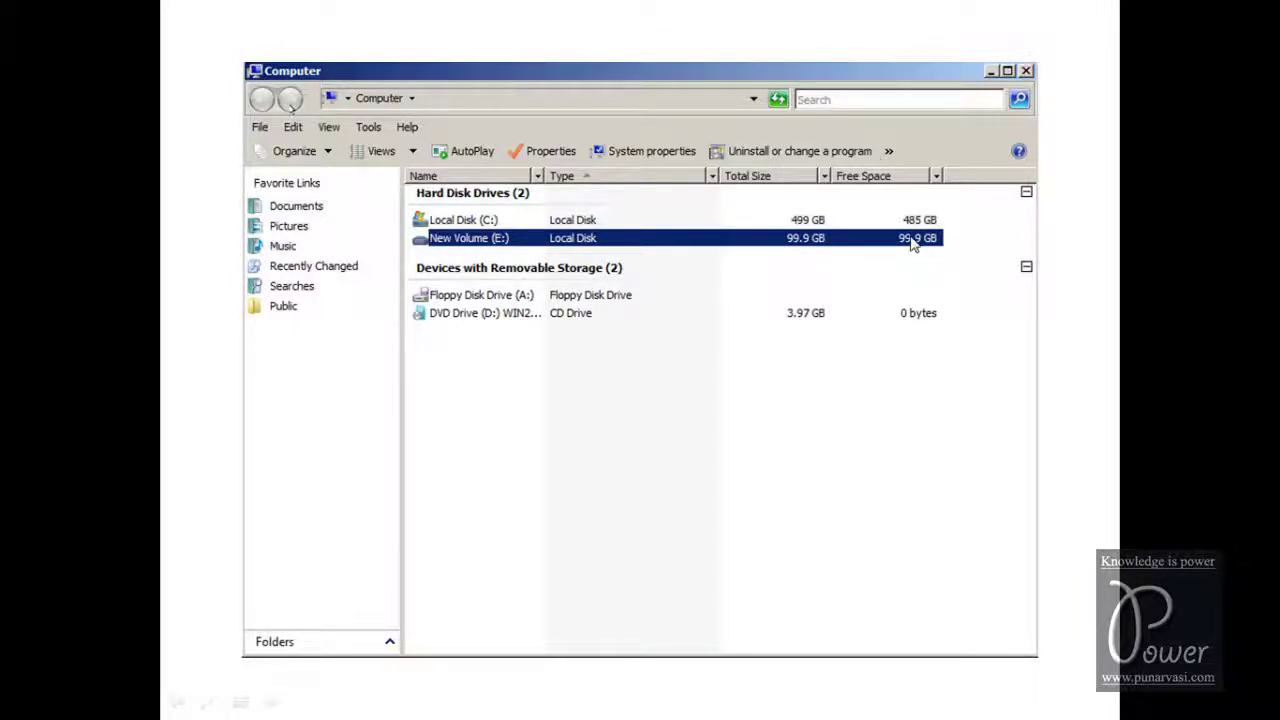
pyautogui.doubleClick(500, 243)
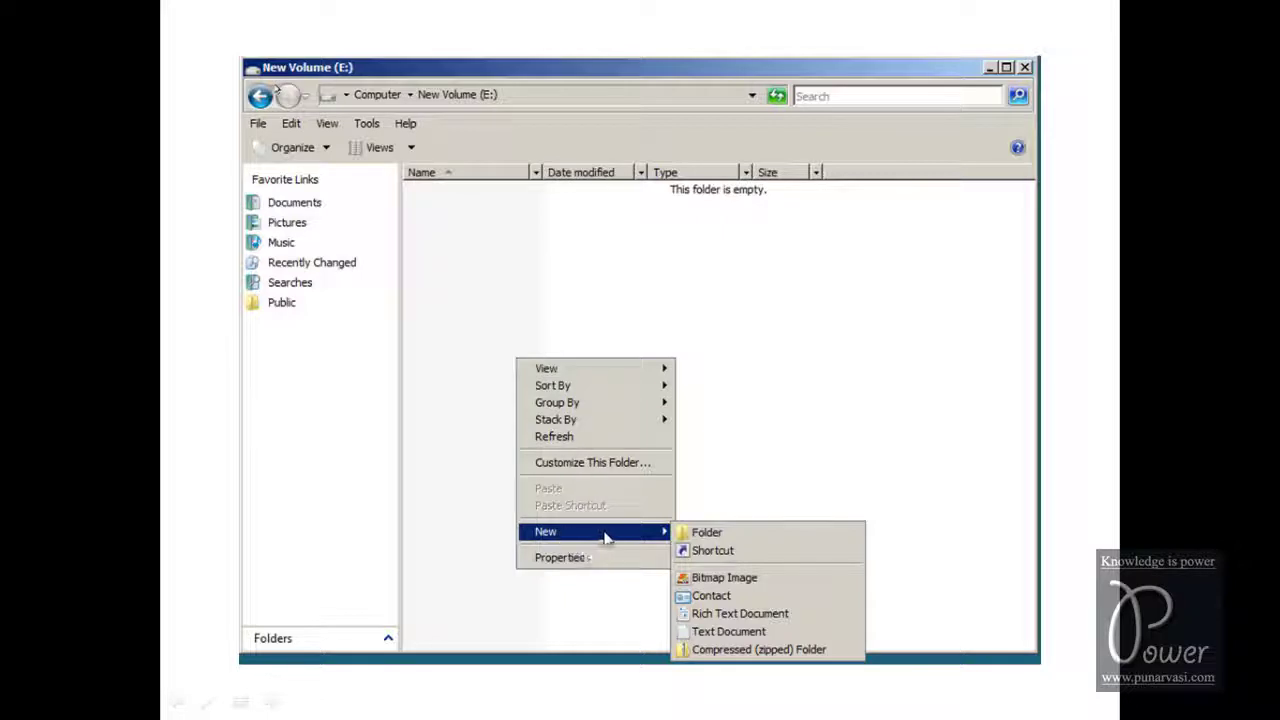
pyautogui.click(716, 533)
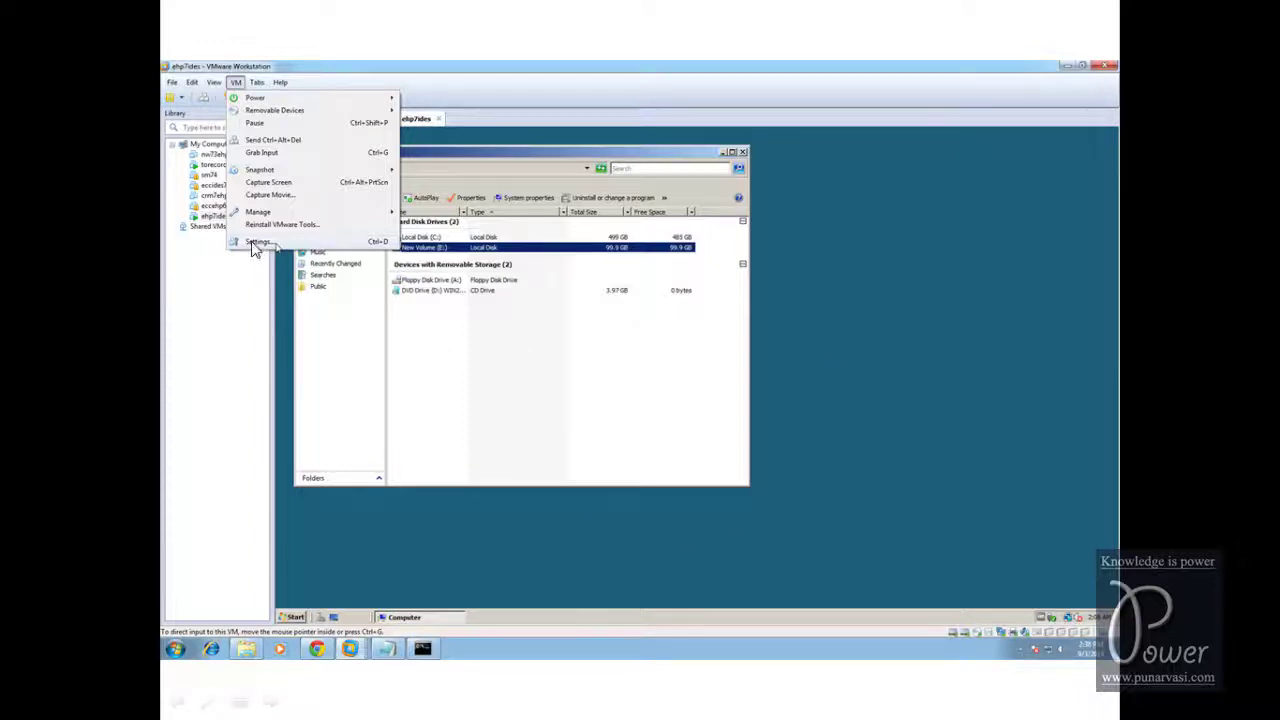
# Add the always-enabled, read-only shared folder EHP7IDES (F:\SWDUMP\EHP7IDES) in the VM settings and save
pyautogui.click(257, 242)
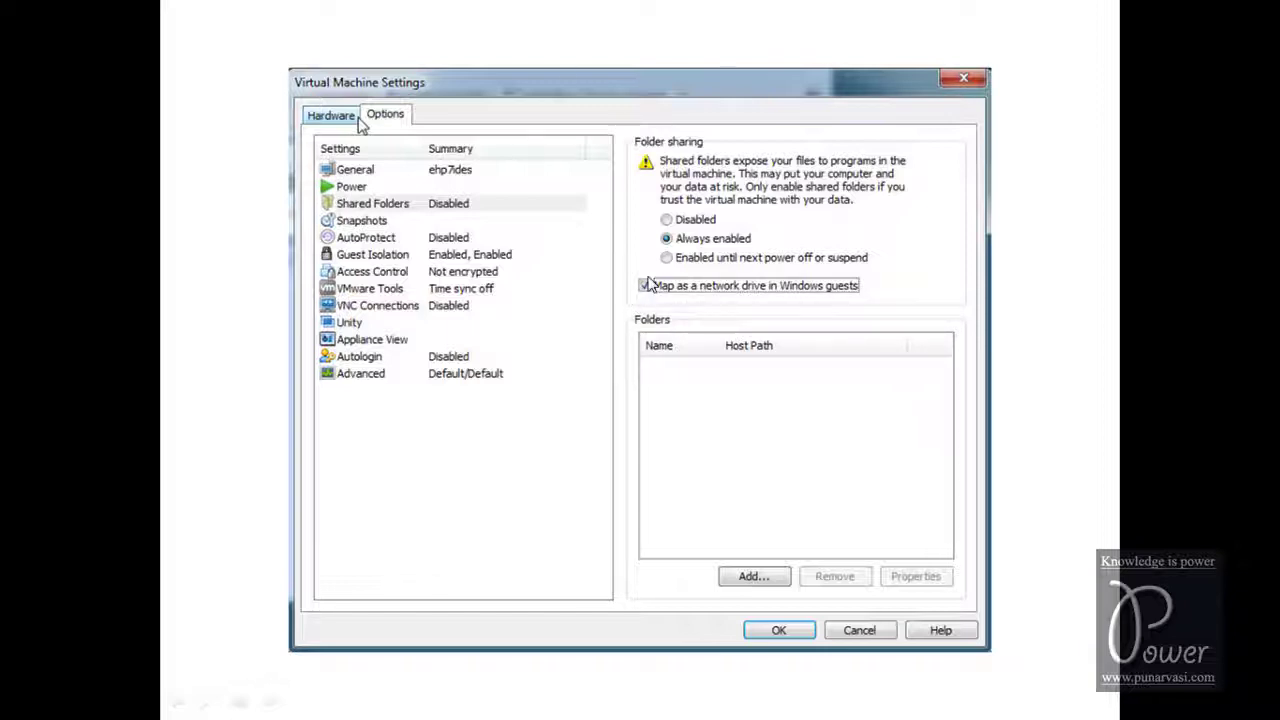
pyautogui.click(751, 578)
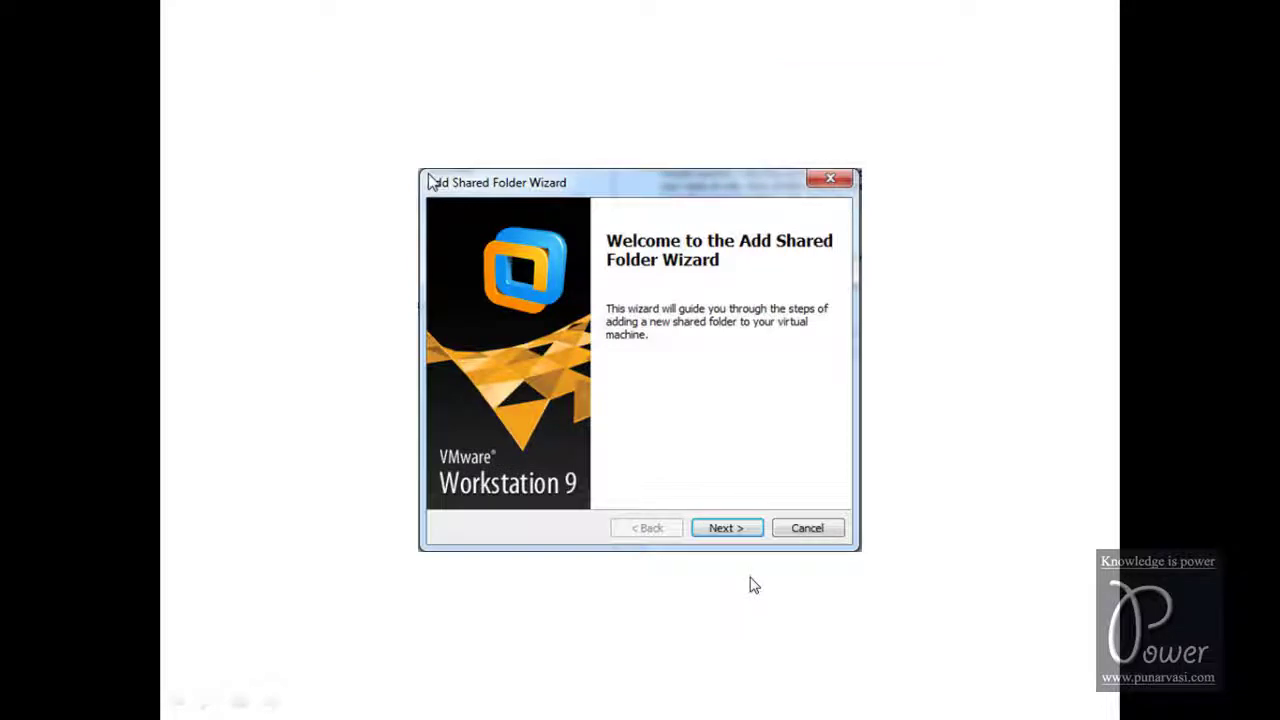
pyautogui.click(727, 530)
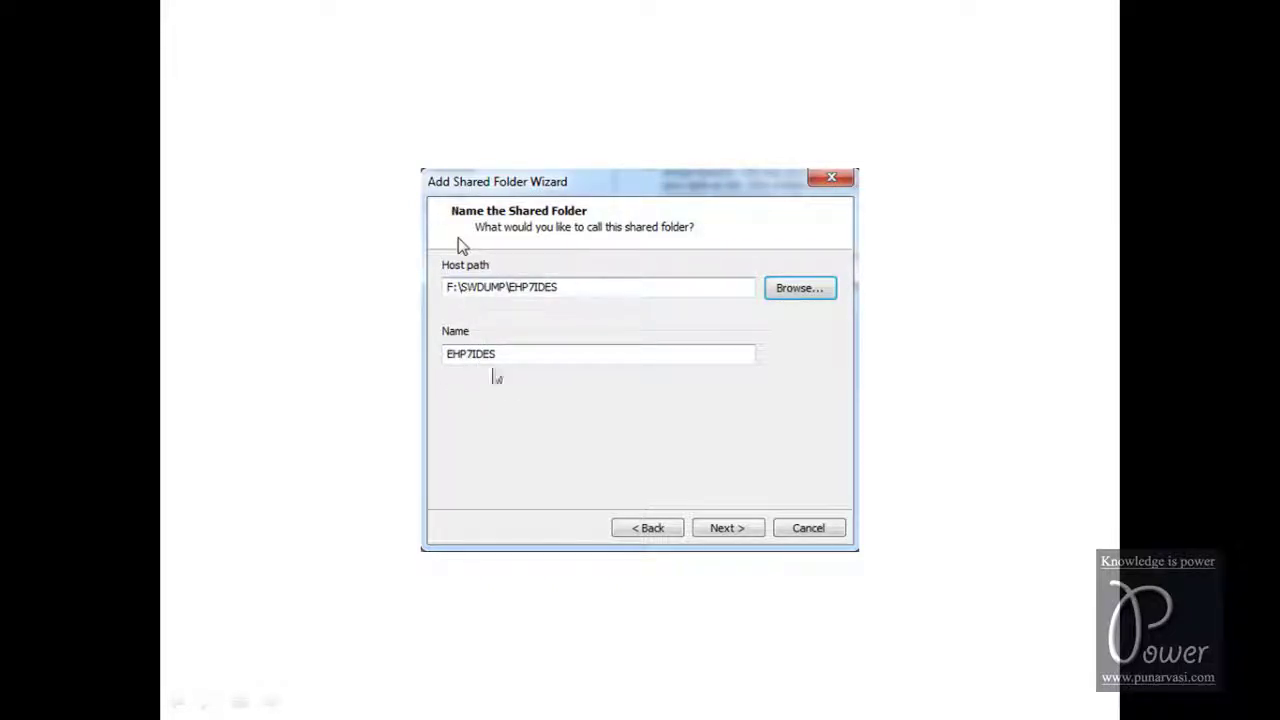
pyautogui.click(729, 532)
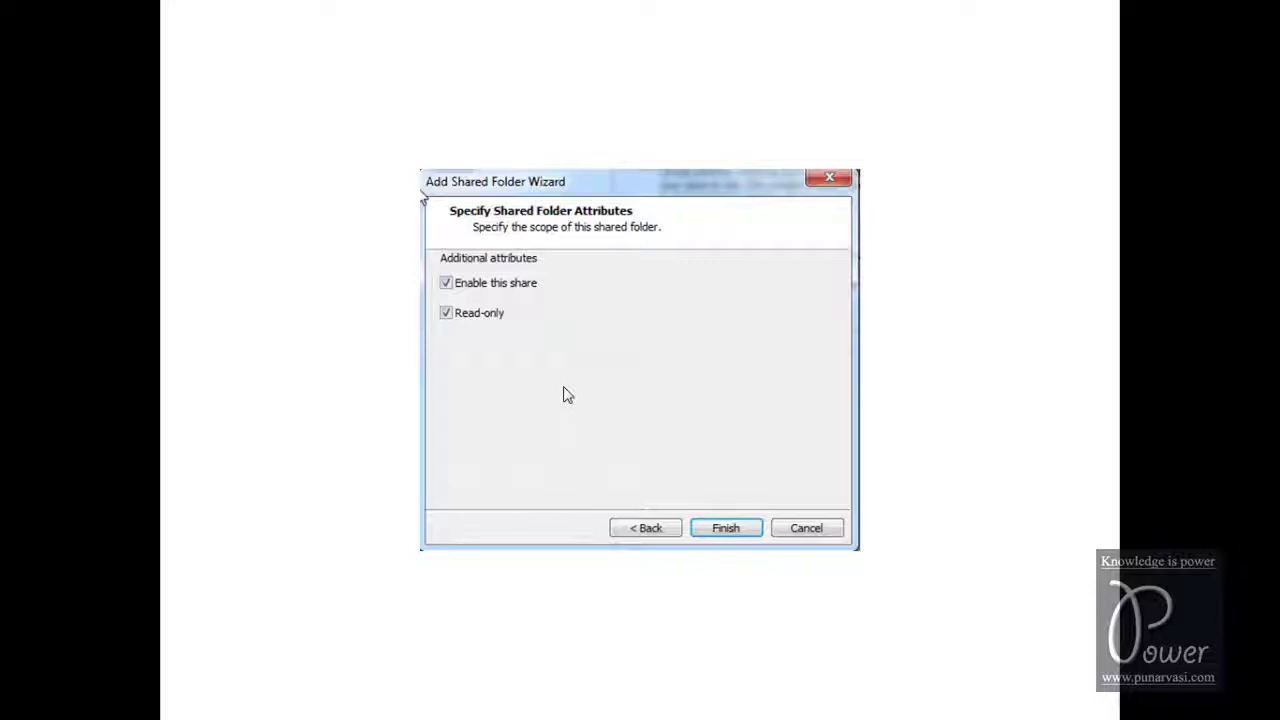
pyautogui.click(726, 530)
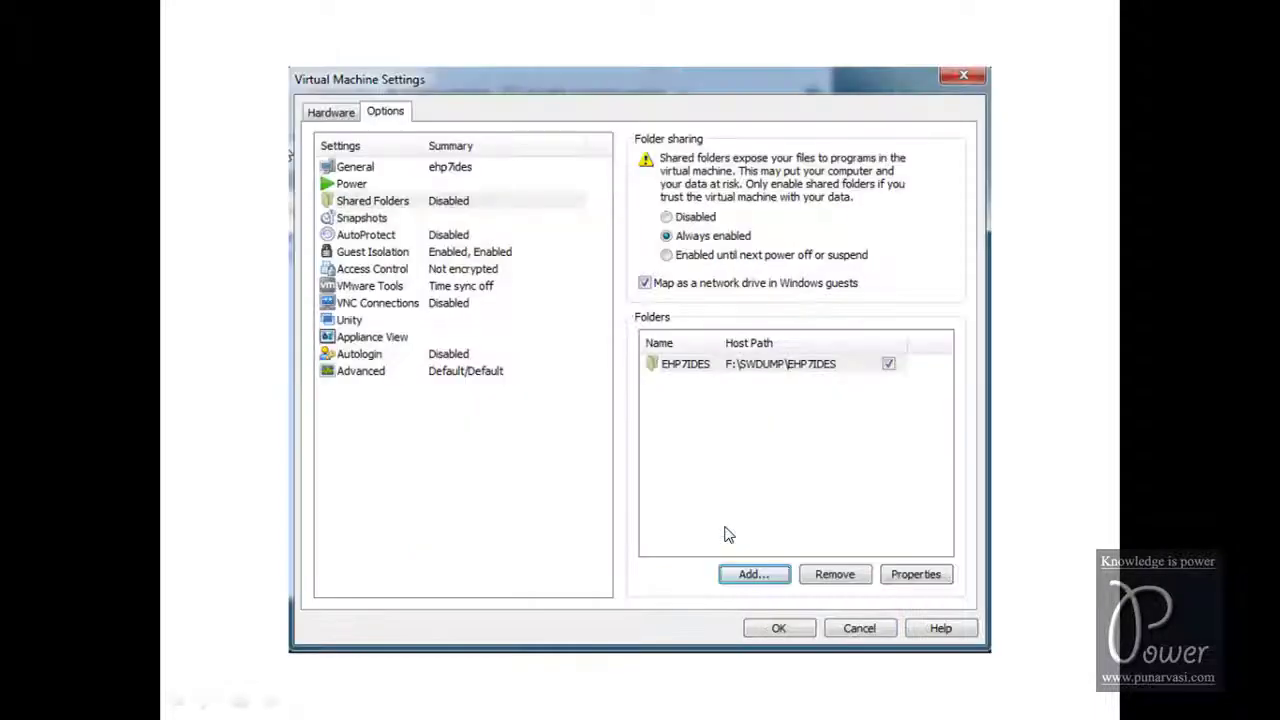
pyautogui.click(776, 632)
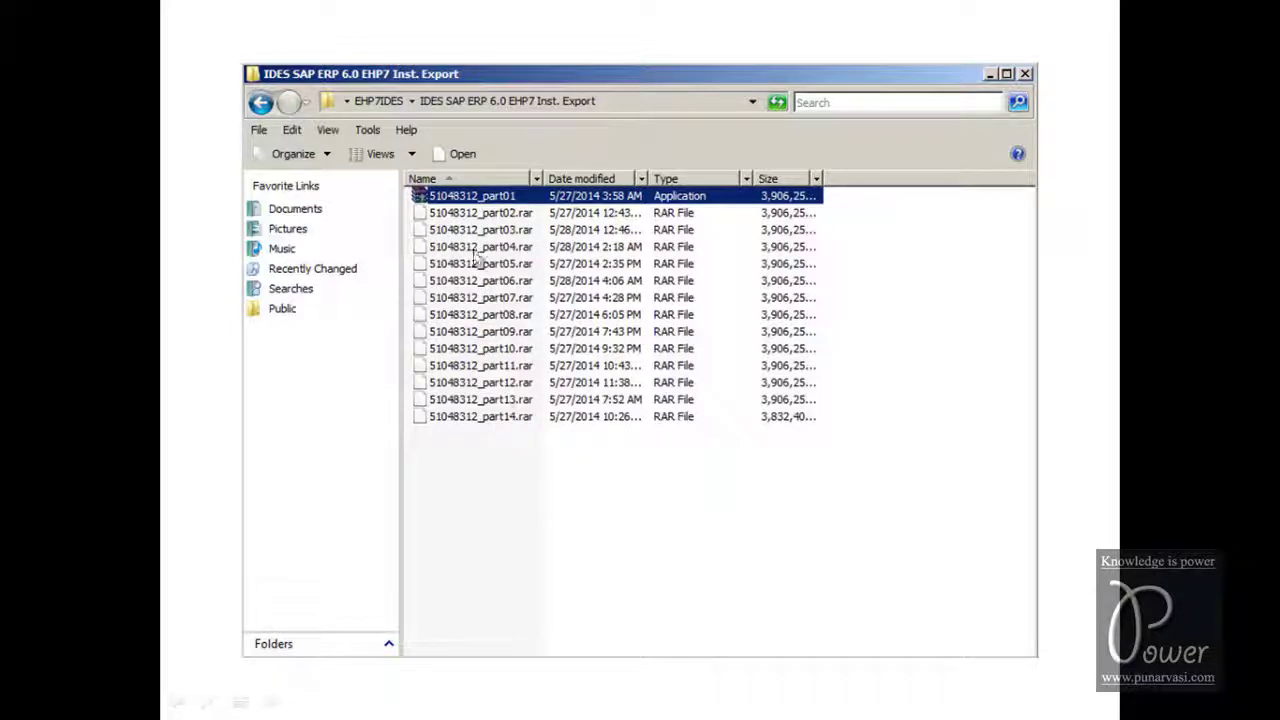
# Run the export self-extractor 51048312_part01.exe, allowing it past the security warning
pyautogui.doubleClick(530, 203)
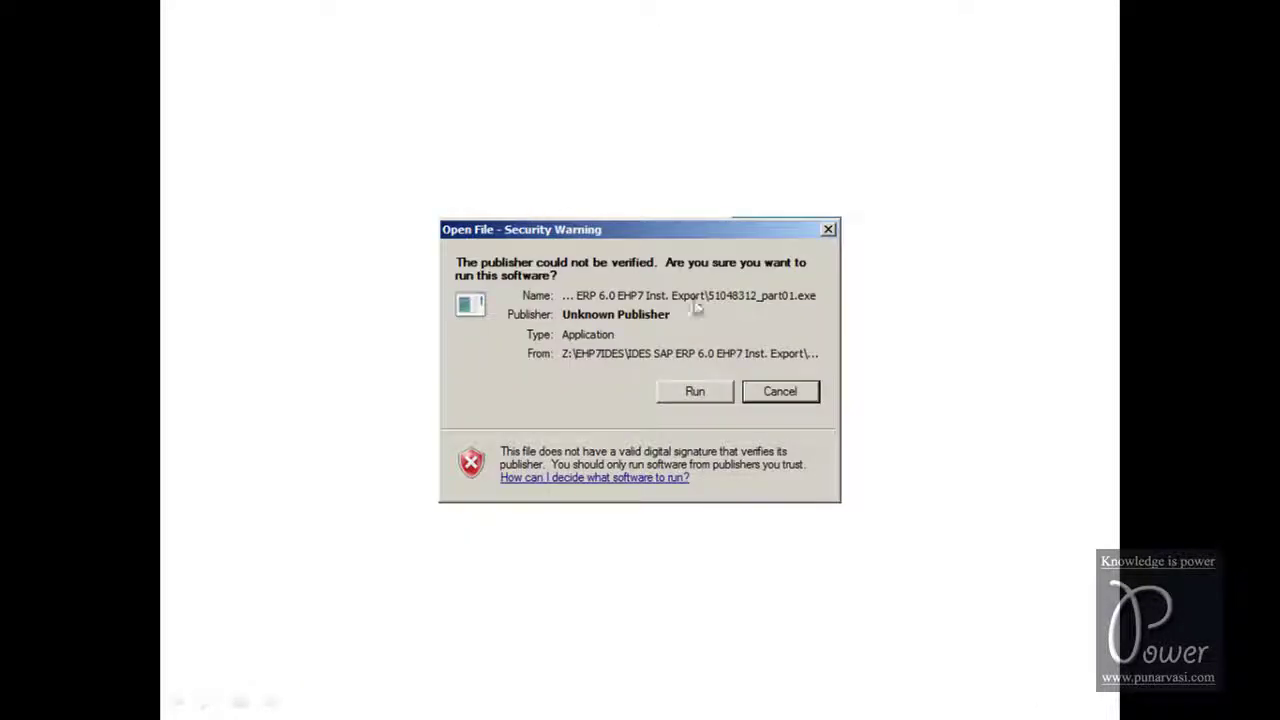
pyautogui.click(697, 394)
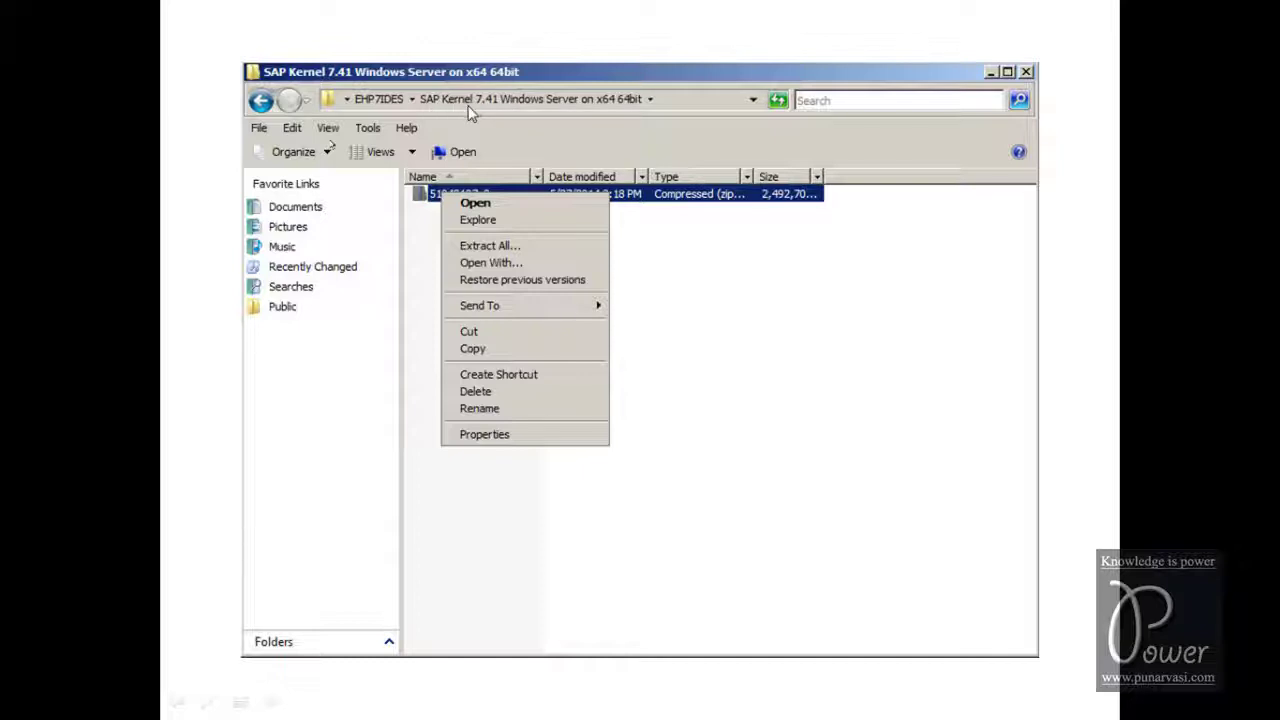
# Extract the SAP Kernel 7.41 zip to E:\ehp7idesdump\Kernel
pyautogui.click(478, 246)
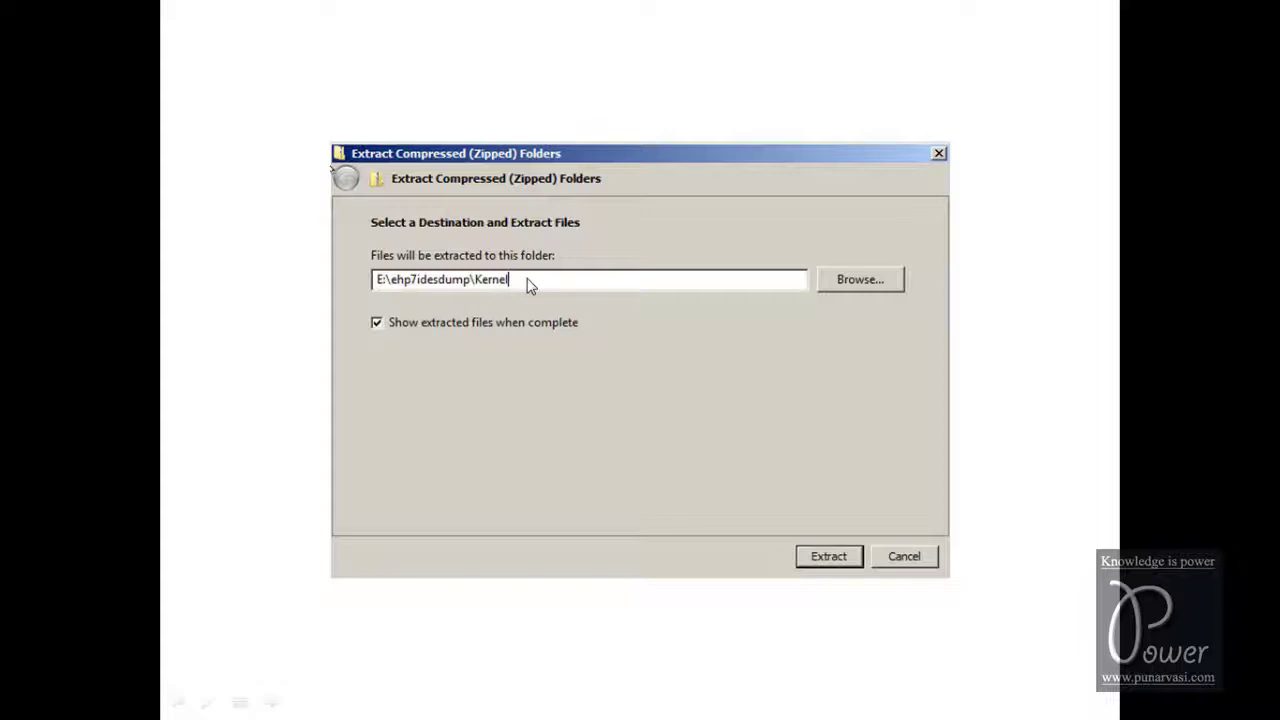
pyautogui.click(820, 563)
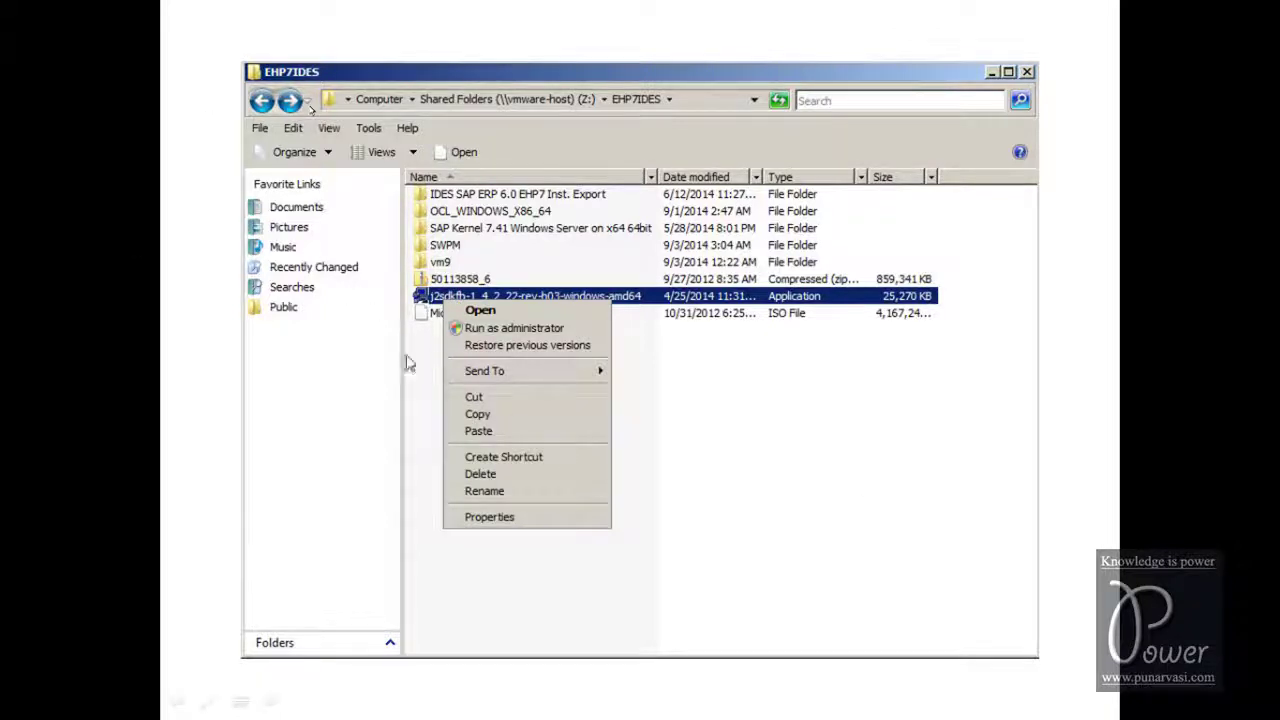
# Copy the j2sdk installer to E:\ehp7idesdump and extract Oracle to E:\ehp7idesdump\Oracle
pyautogui.click(478, 414)
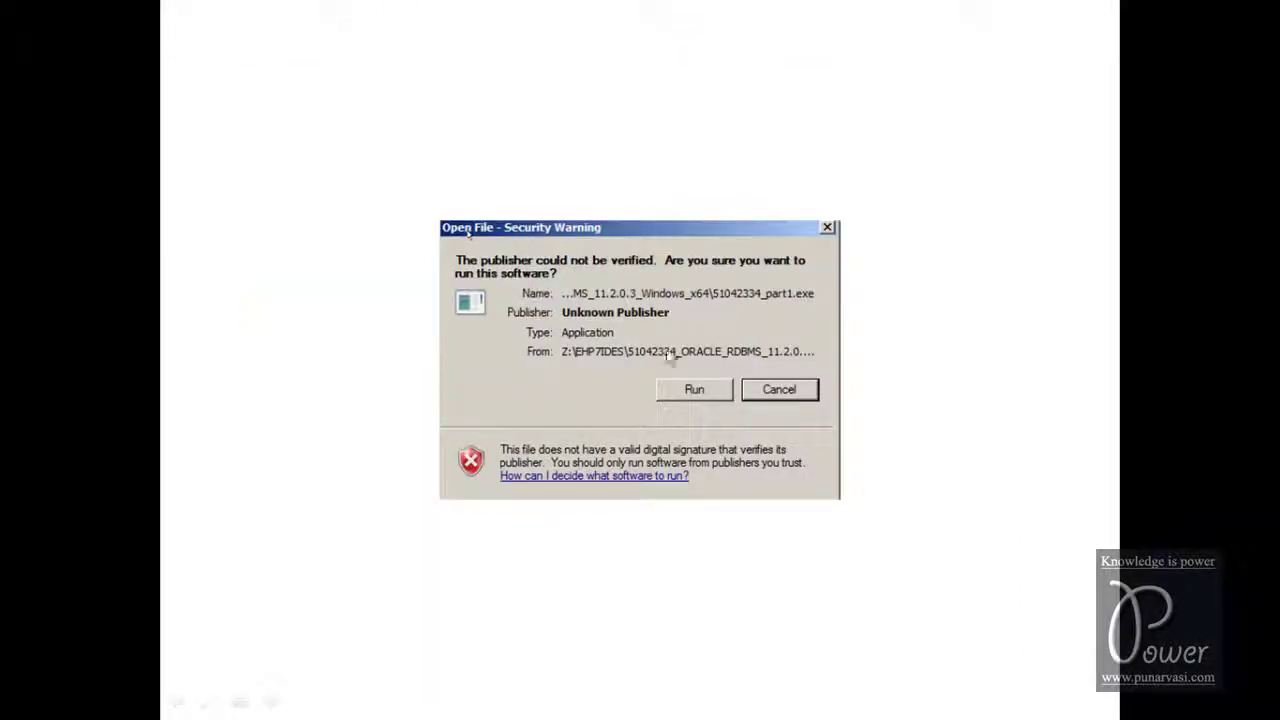
pyautogui.click(692, 391)
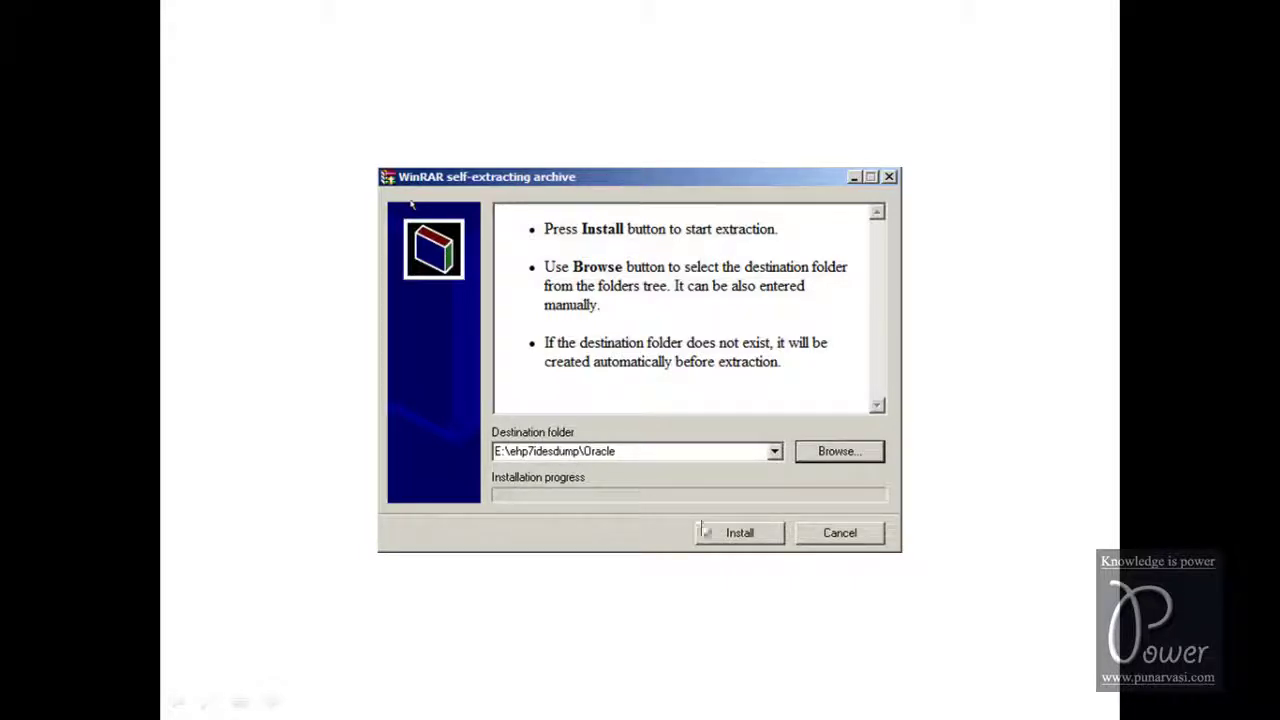
pyautogui.click(738, 536)
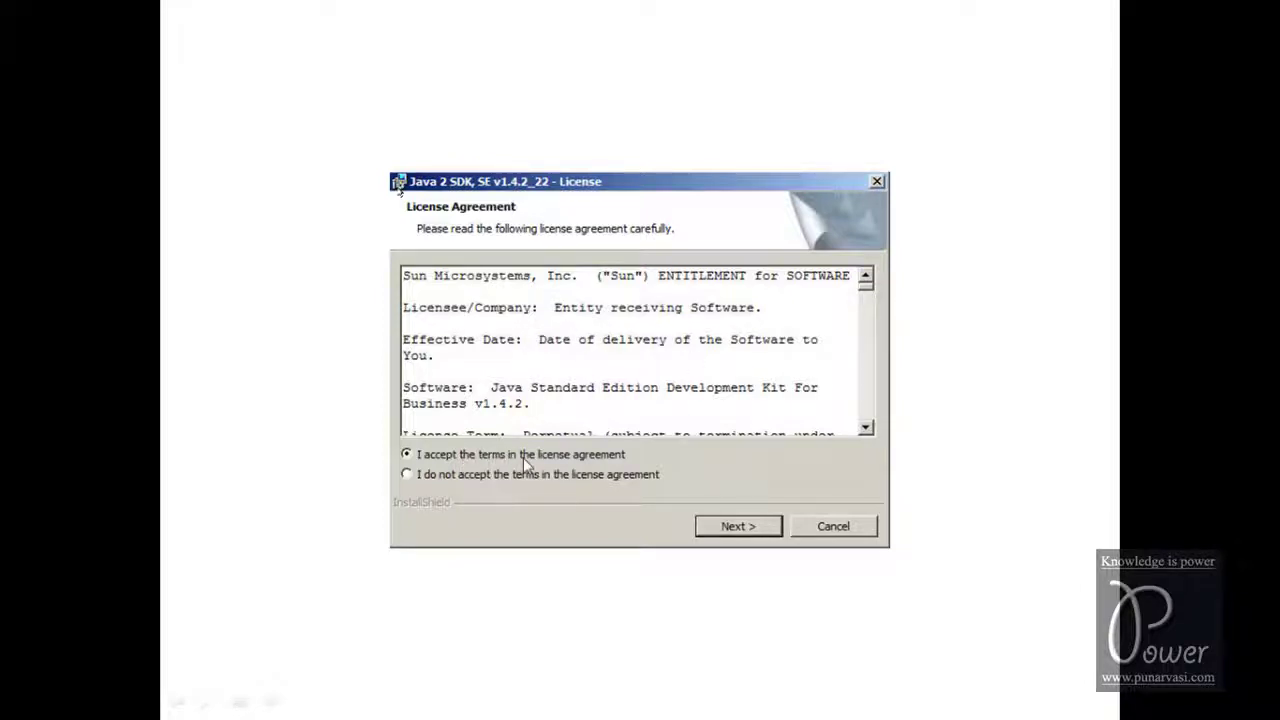
# Accept the Java 2 SDK 1.4.2_22 licence terms and continue the setup
pyautogui.click(737, 527)
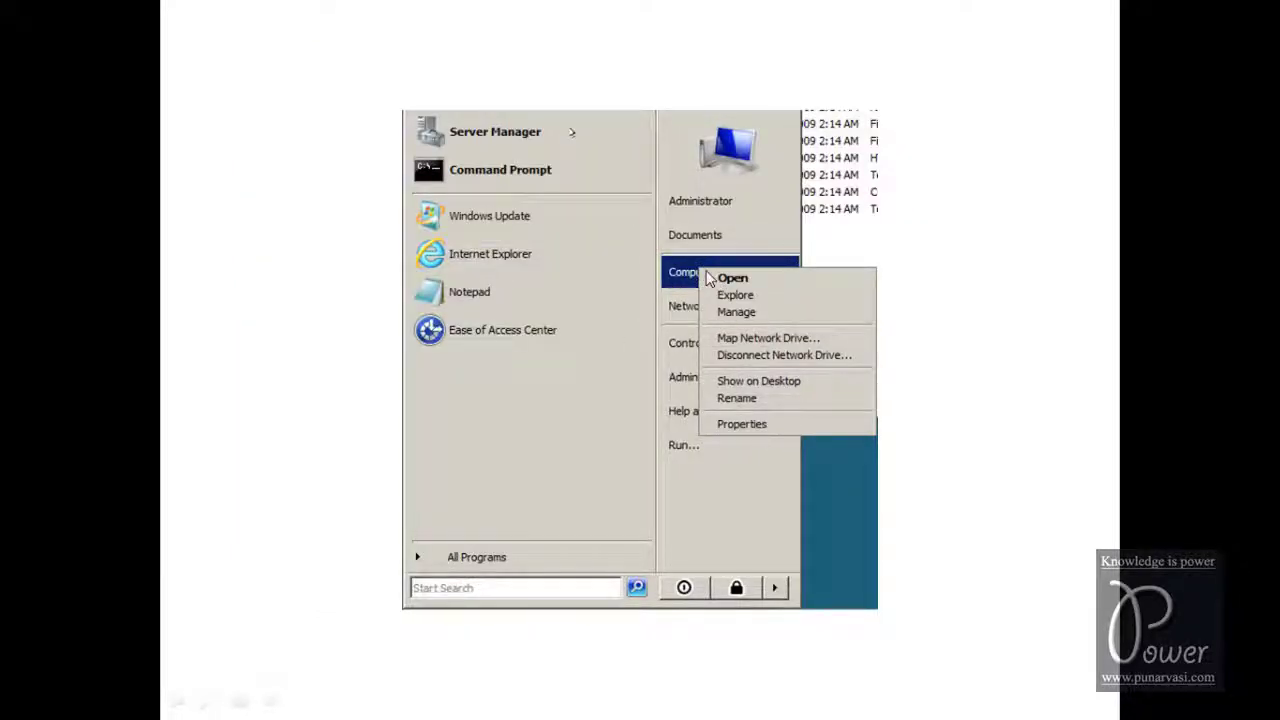
# In Environment Variables, create user variable JAVA_HOME with value C:\j2sdk1.4.2_22-x64
pyautogui.click(741, 424)
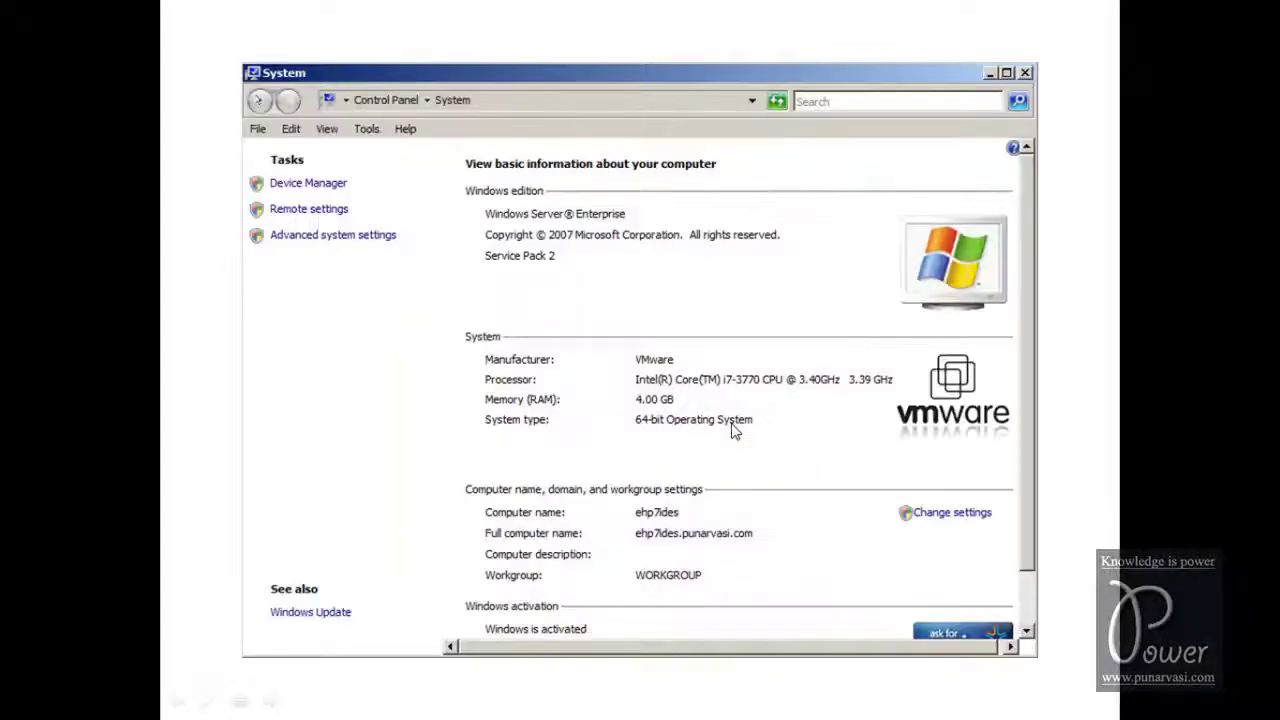
pyautogui.click(322, 240)
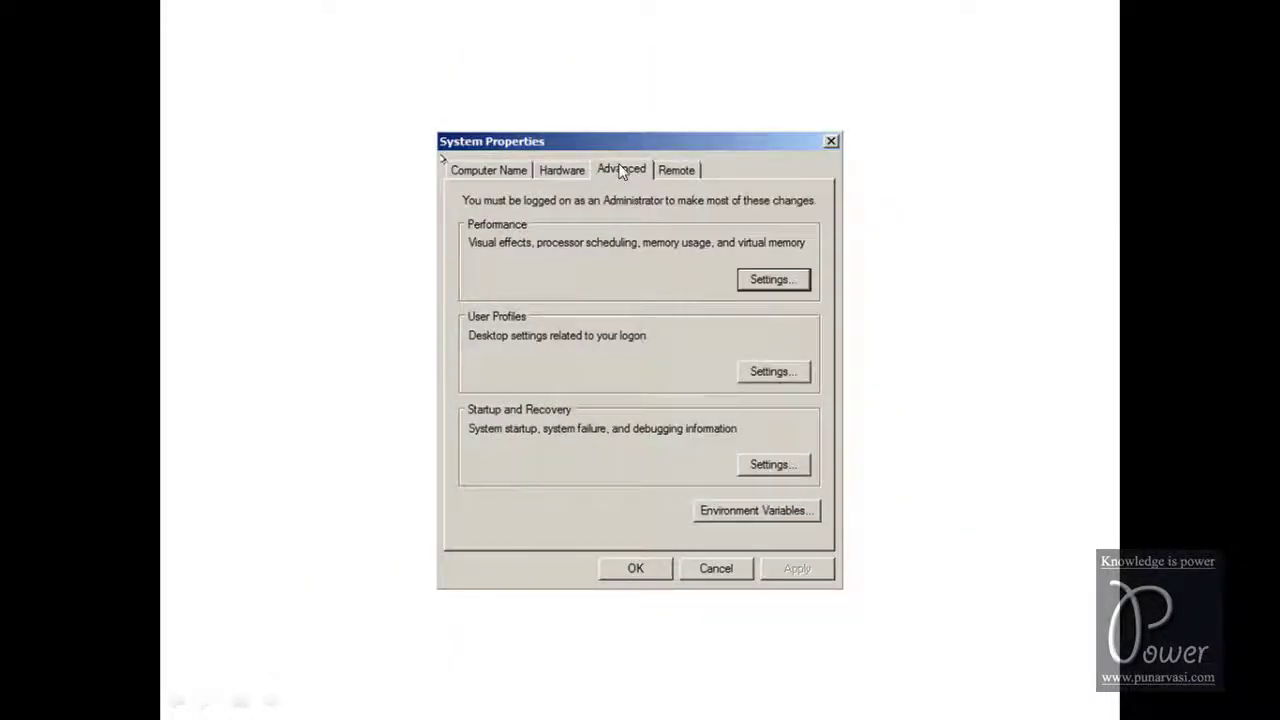
pyautogui.click(732, 512)
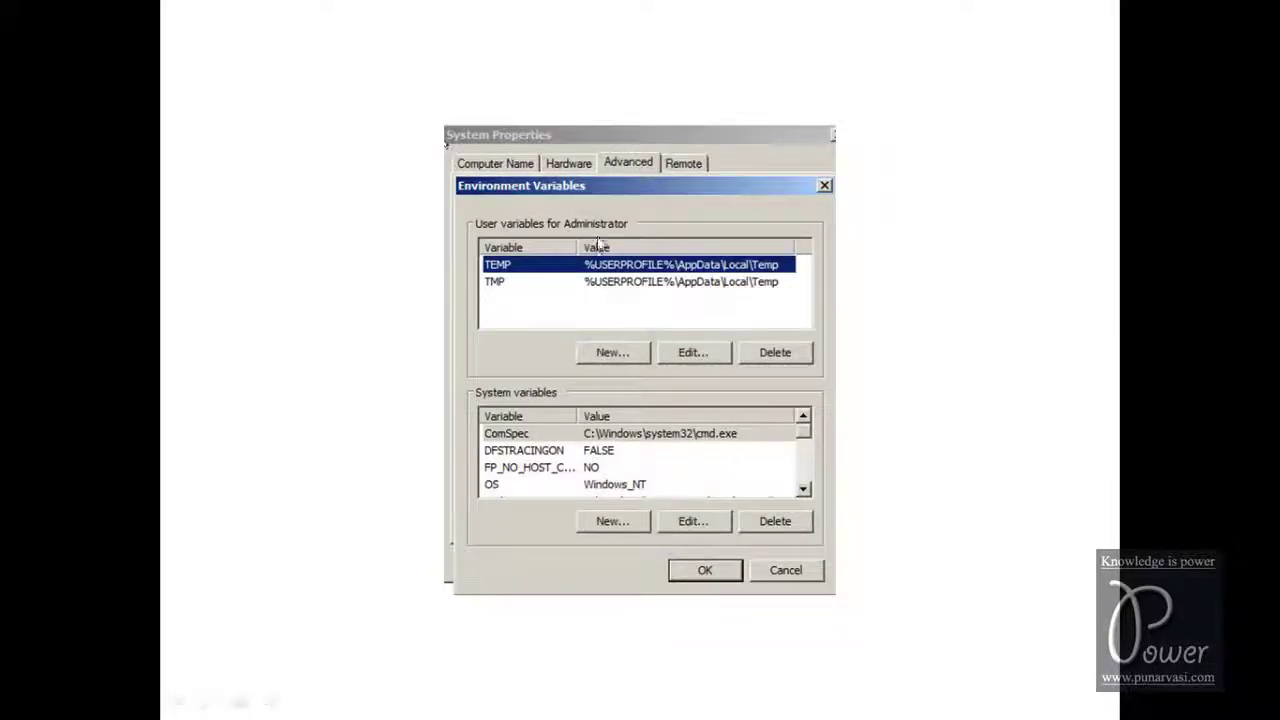
pyautogui.click(617, 355)
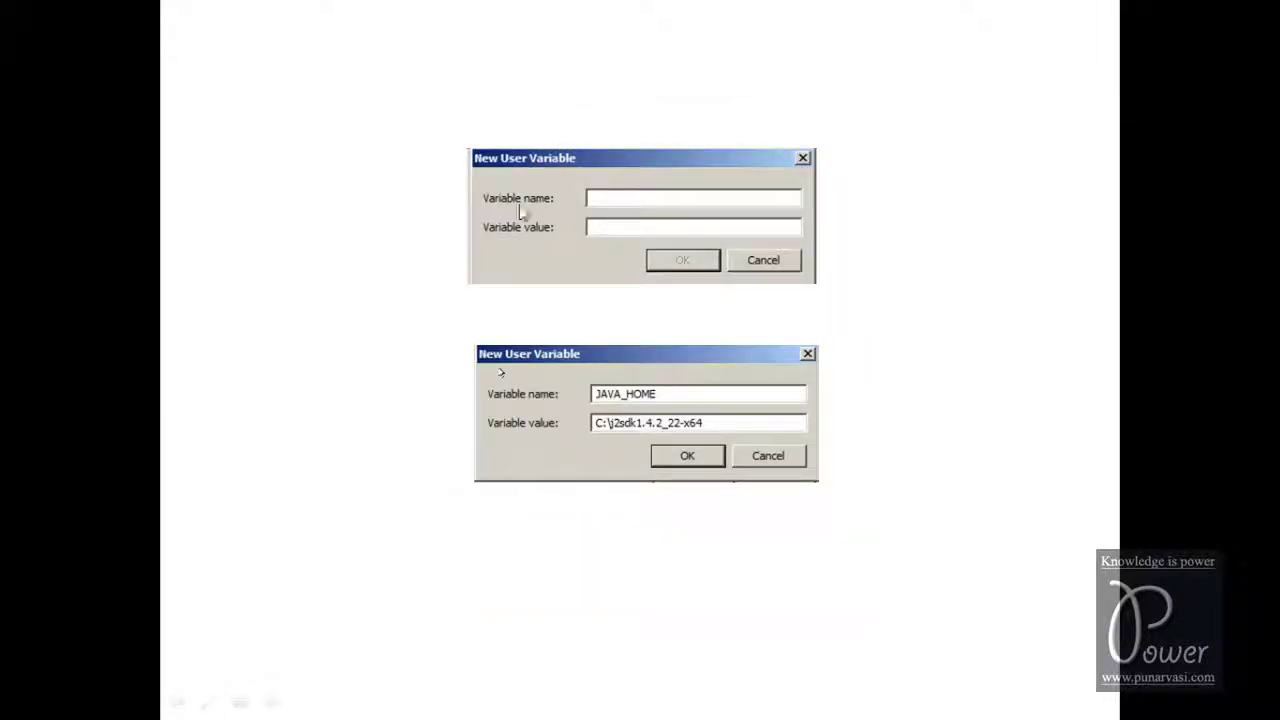
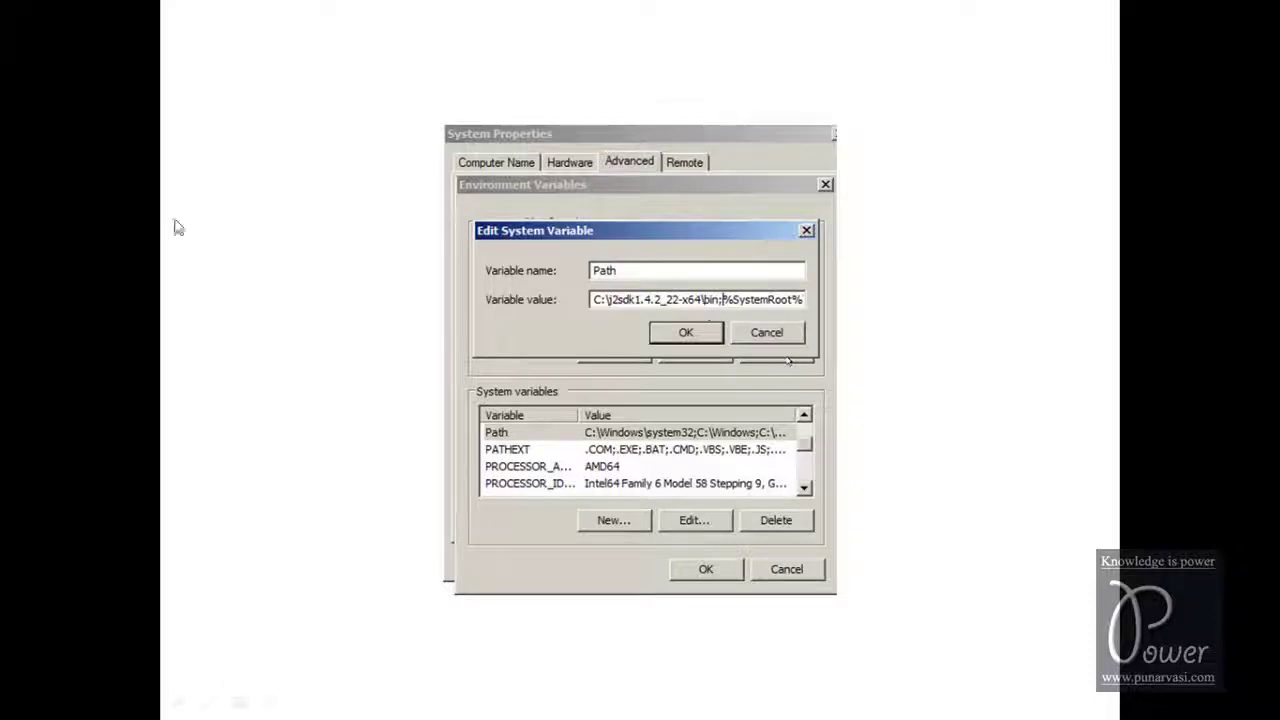
# Save the edited Path system variable and bring up the Performance Options window
pyautogui.click(685, 333)
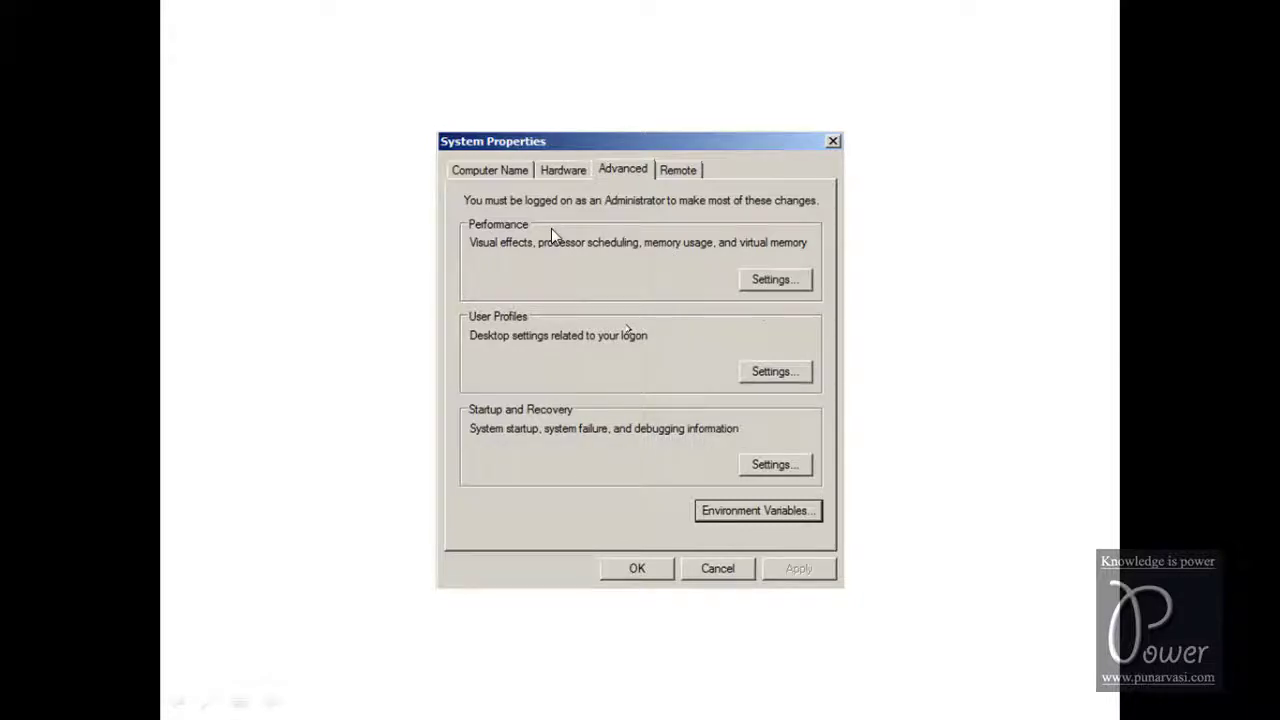
pyautogui.click(774, 281)
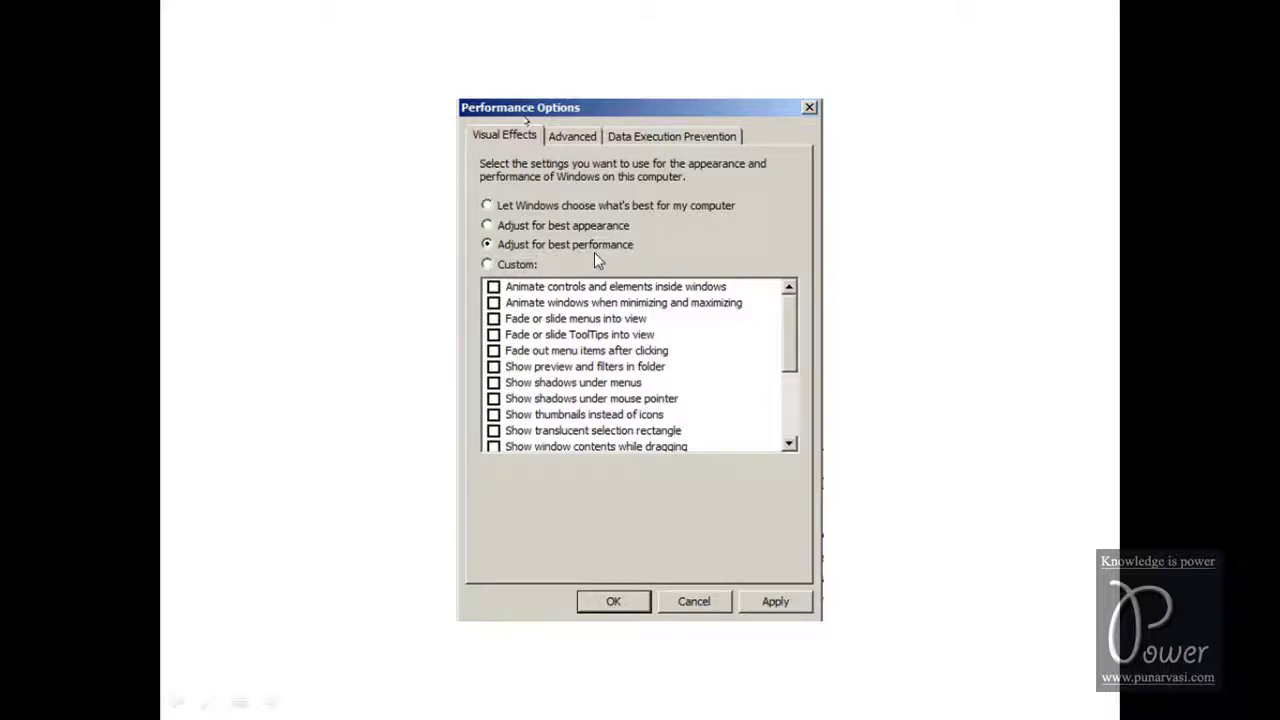
# Give drive C: a custom paging file of 25000 MB initial and 30000 MB maximum
pyautogui.click(577, 136)
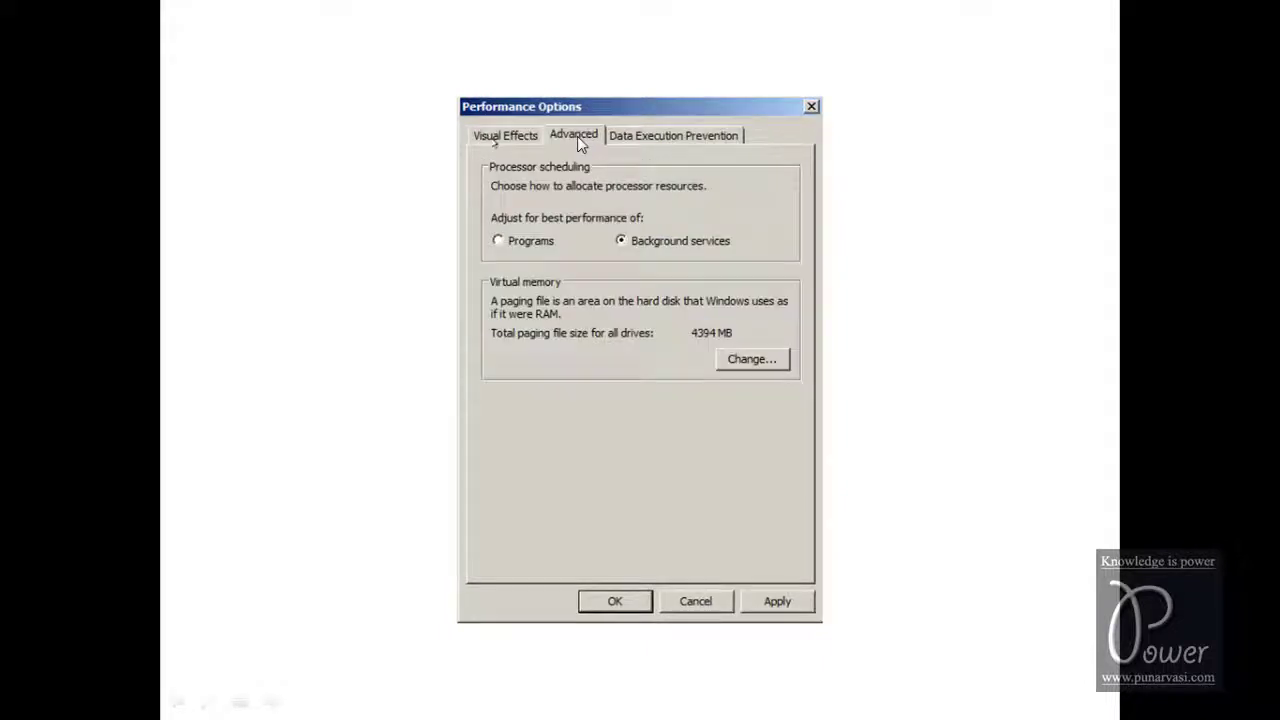
pyautogui.click(752, 360)
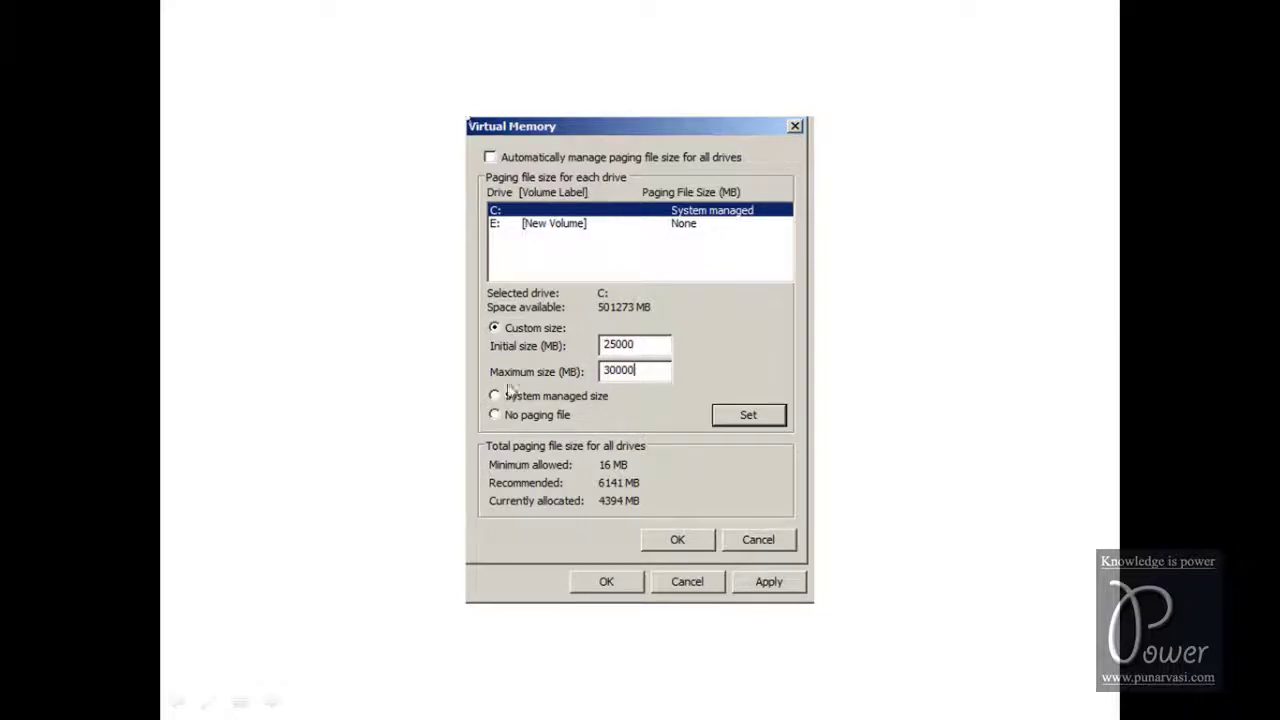
pyautogui.click(743, 415)
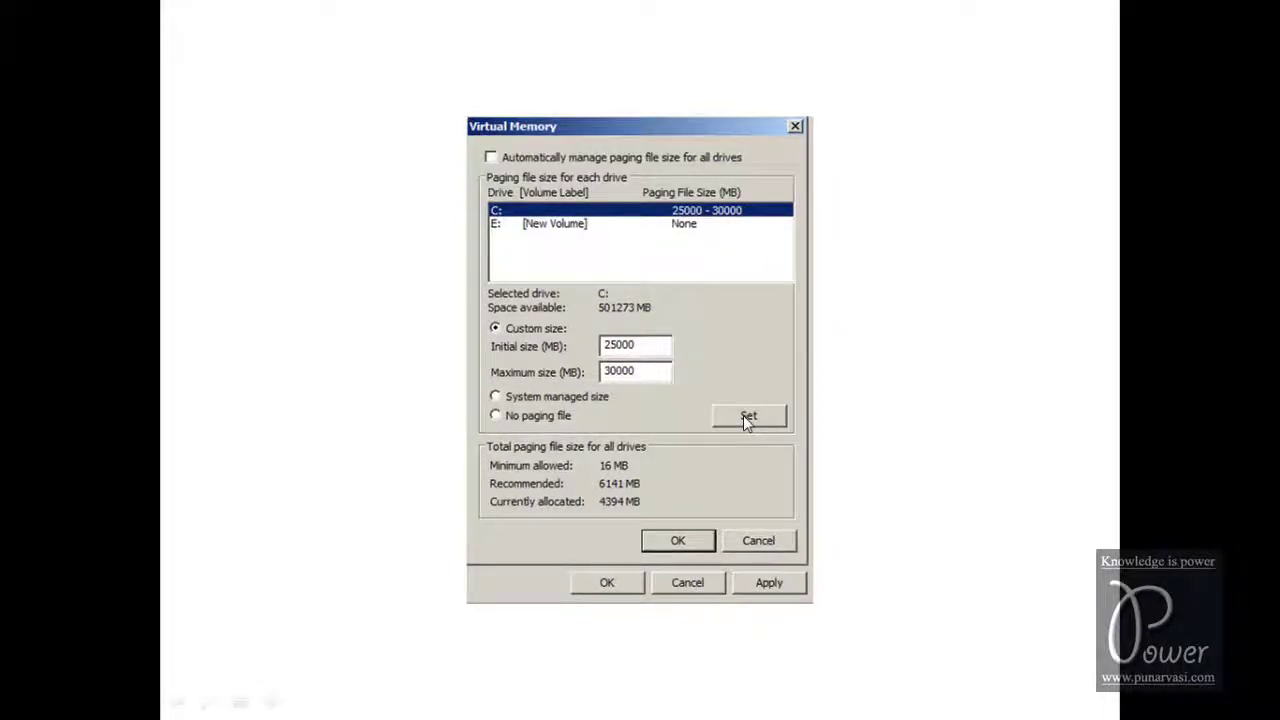
pyautogui.click(677, 545)
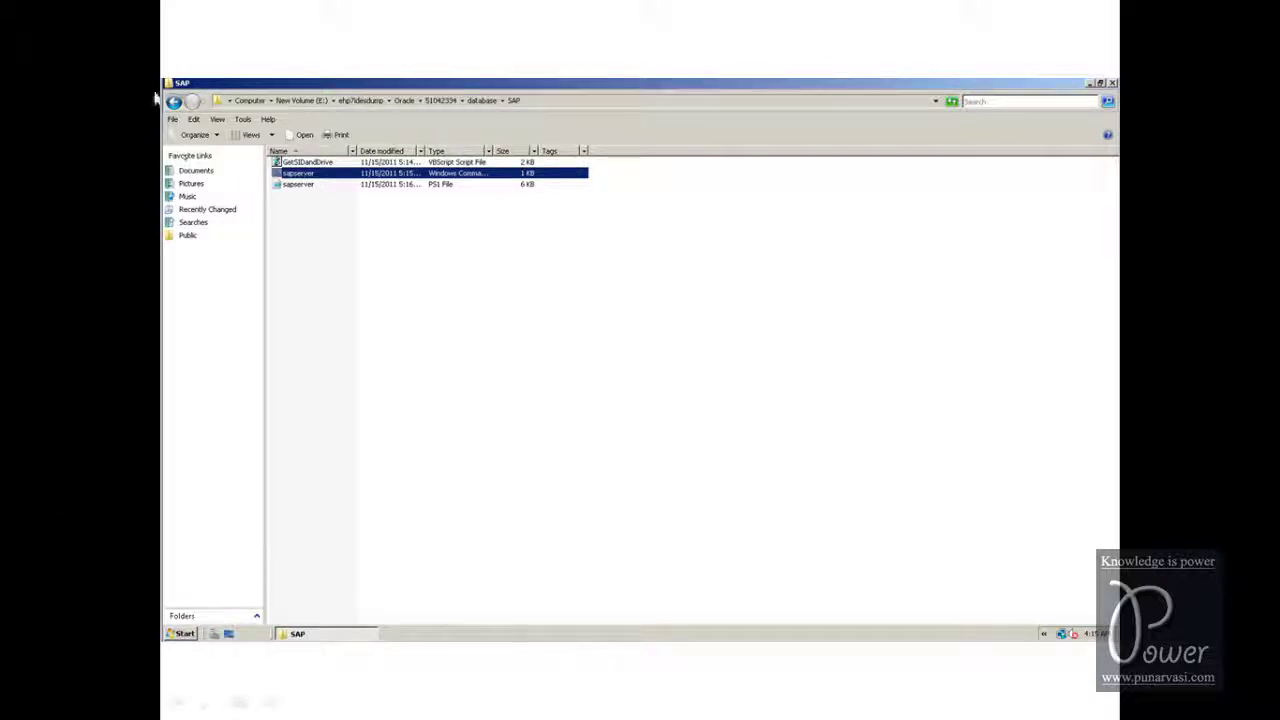
# Run the sapserver script from the database\SAP folder
pyautogui.doubleClick(300, 173)
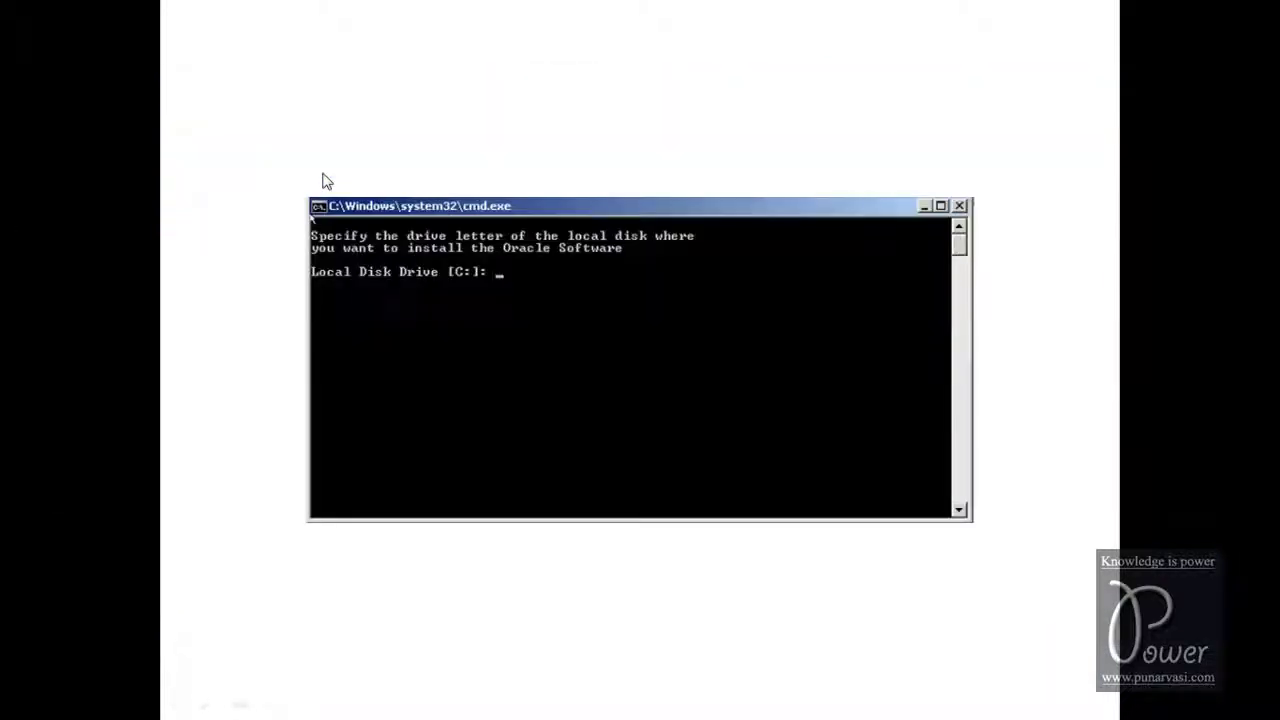
pyautogui.press('Return')
pyautogui.write('DEV')
# Keep C: as the Oracle software drive and enter DEV as the SID
pyautogui.press('Return')
pyautogui.write('DEV')
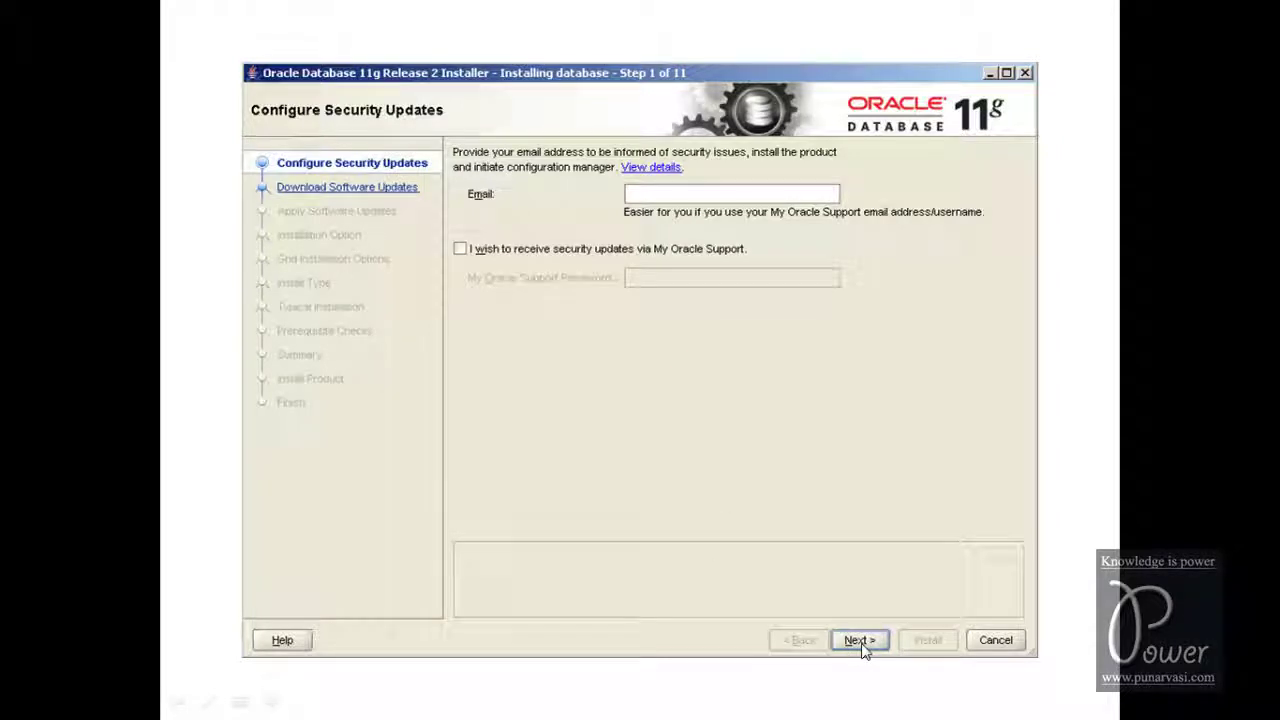
# Skip security and software updates, choosing a software-only single instance installation
pyautogui.click(860, 642)
pyautogui.click(801, 424)
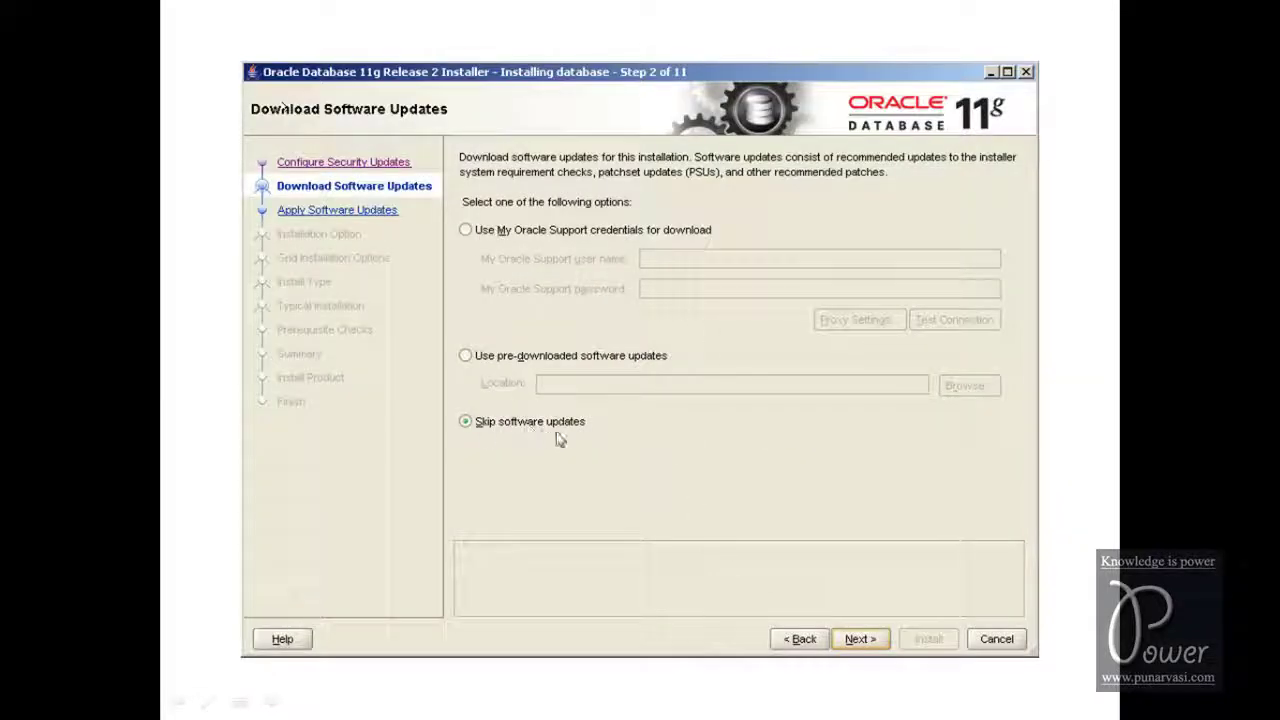
pyautogui.click(861, 639)
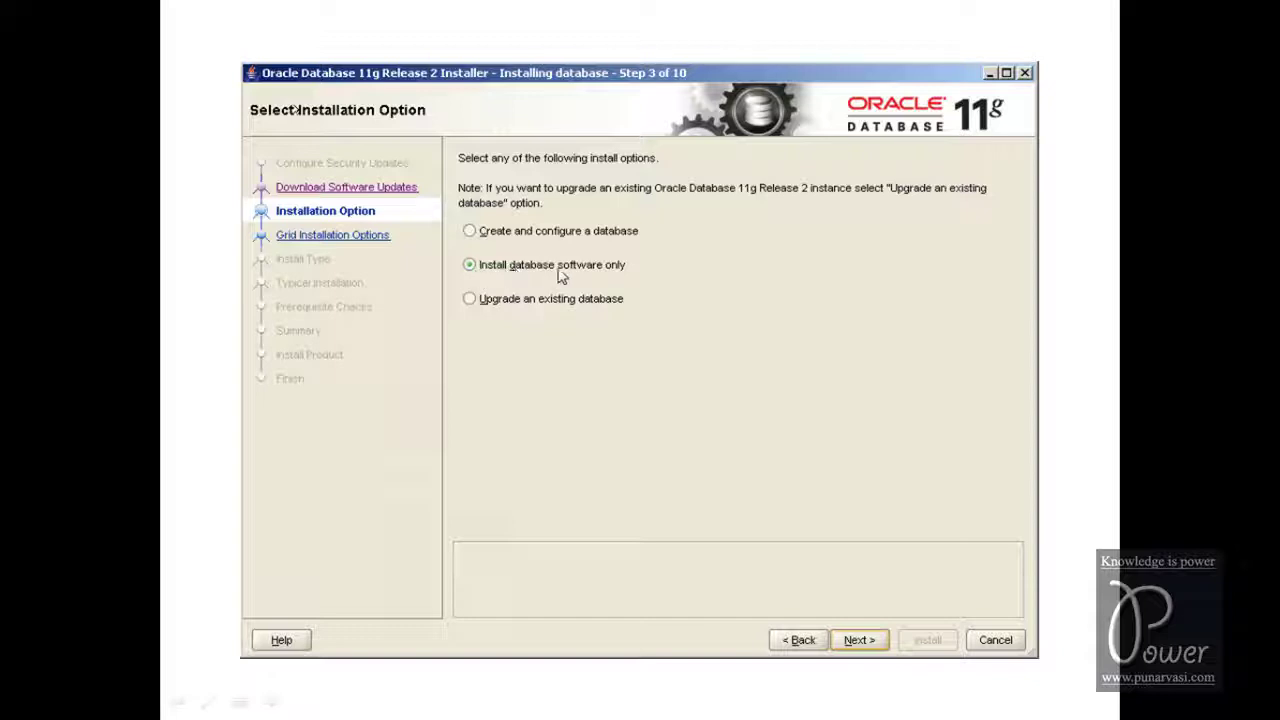
pyautogui.click(853, 640)
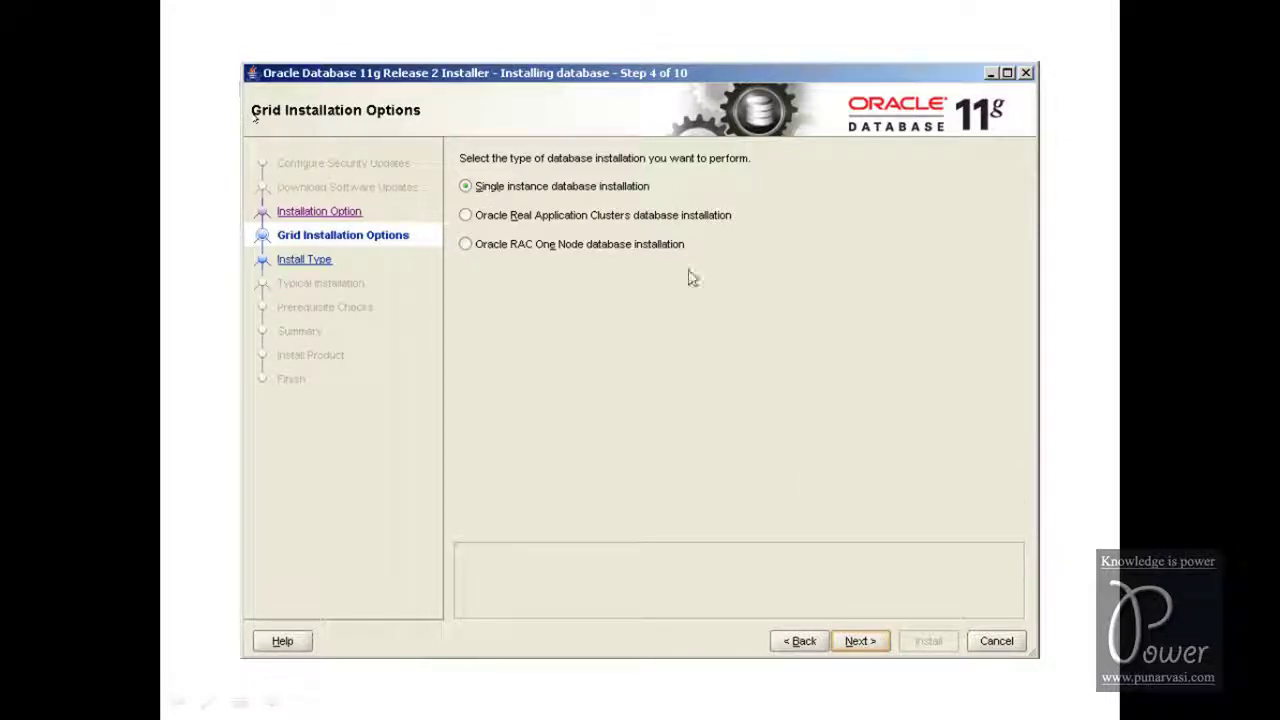
pyautogui.click(858, 641)
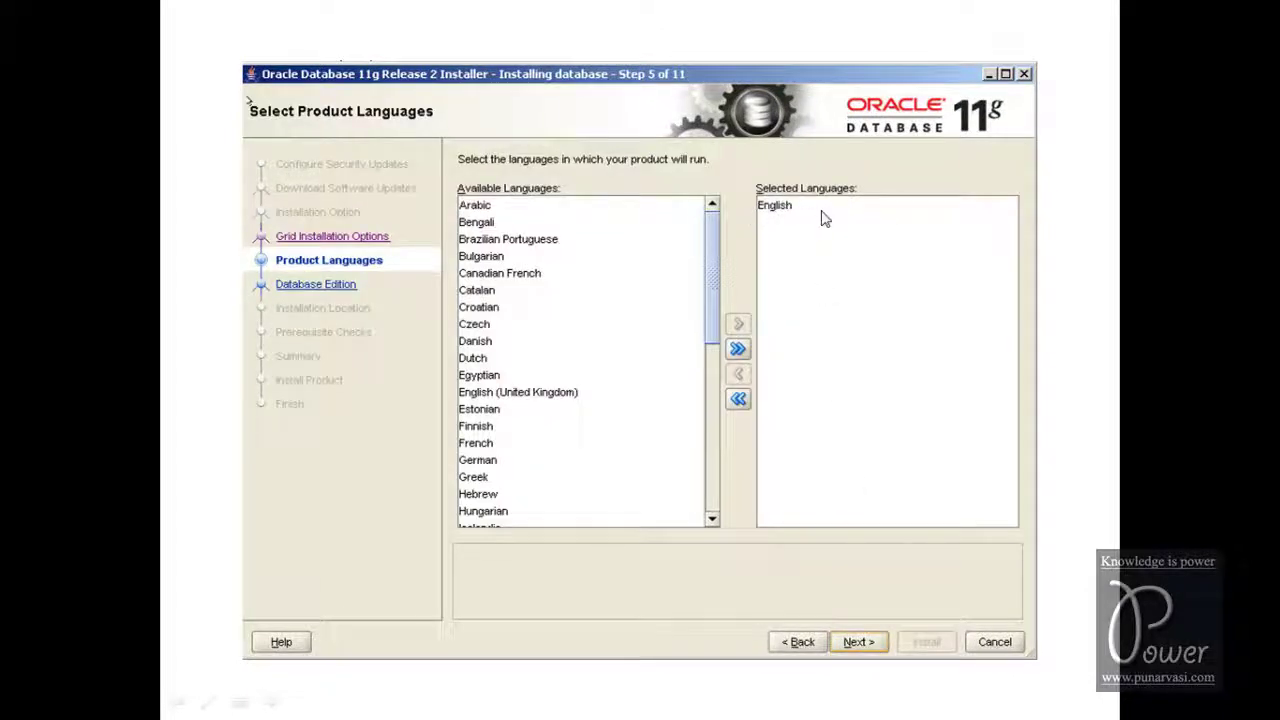
# Keep English, Enterprise Edition and the default location, then install and close
pyautogui.click(859, 641)
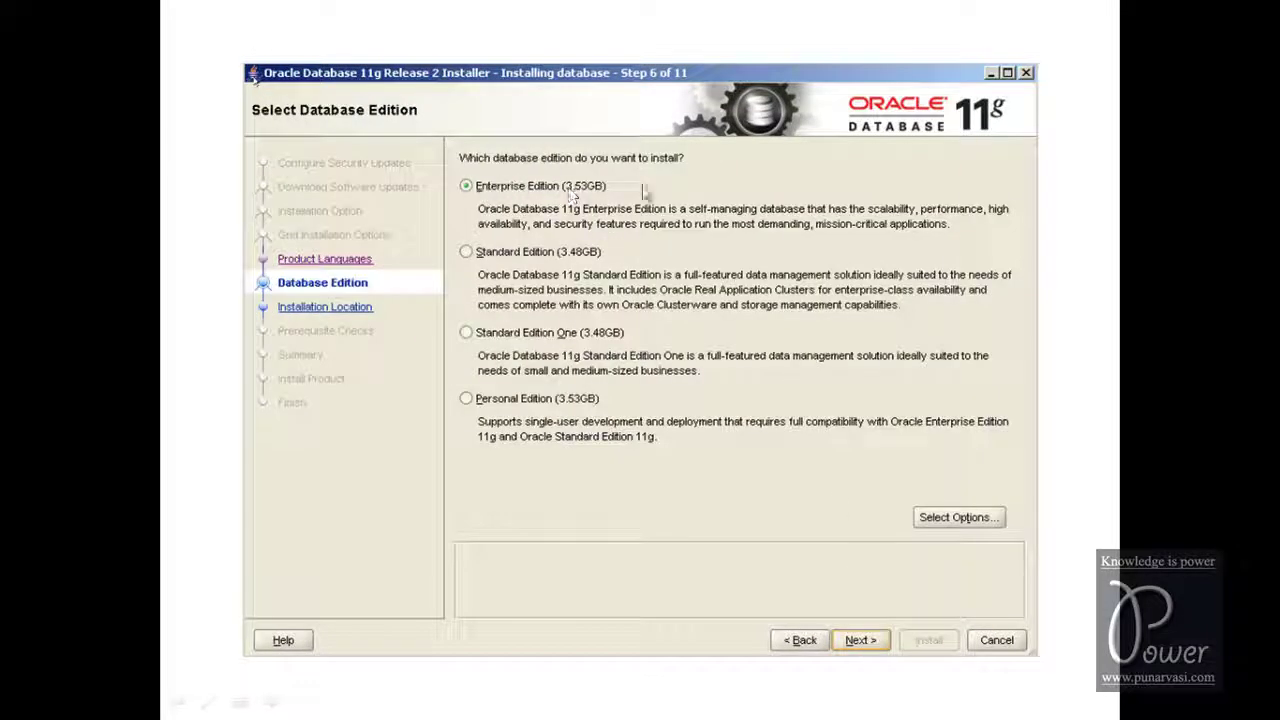
pyautogui.click(859, 641)
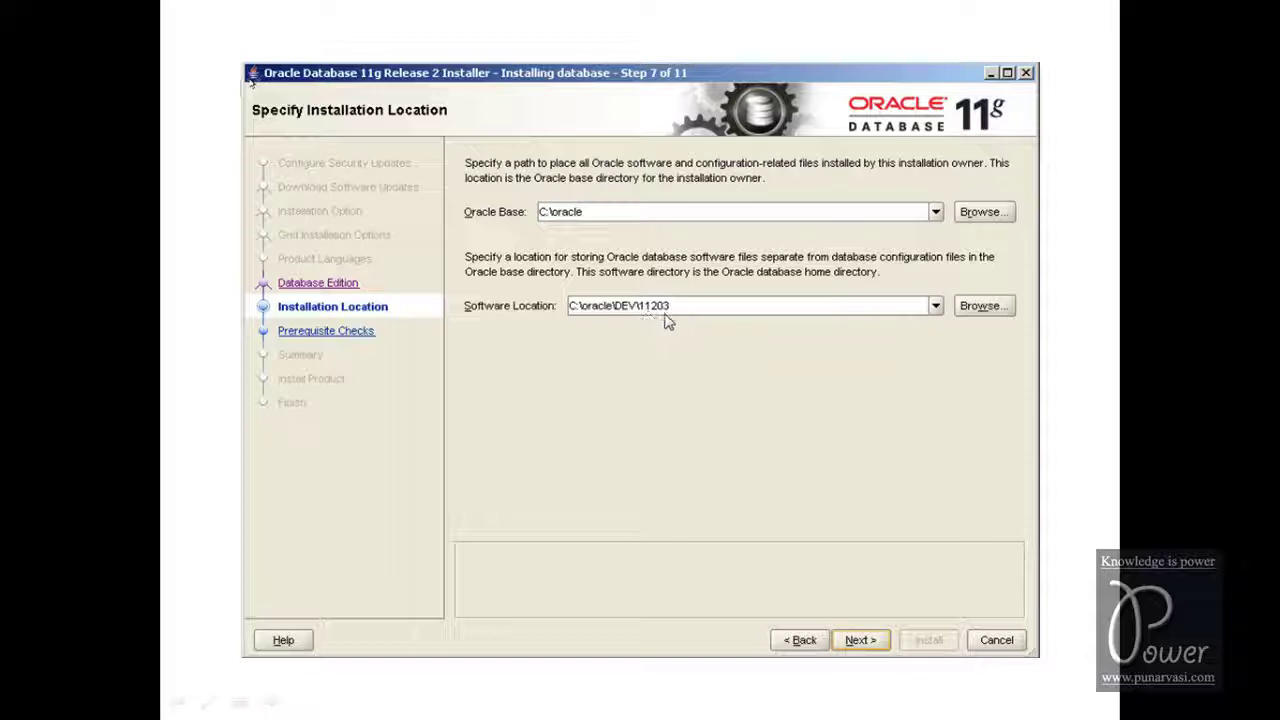
pyautogui.click(863, 643)
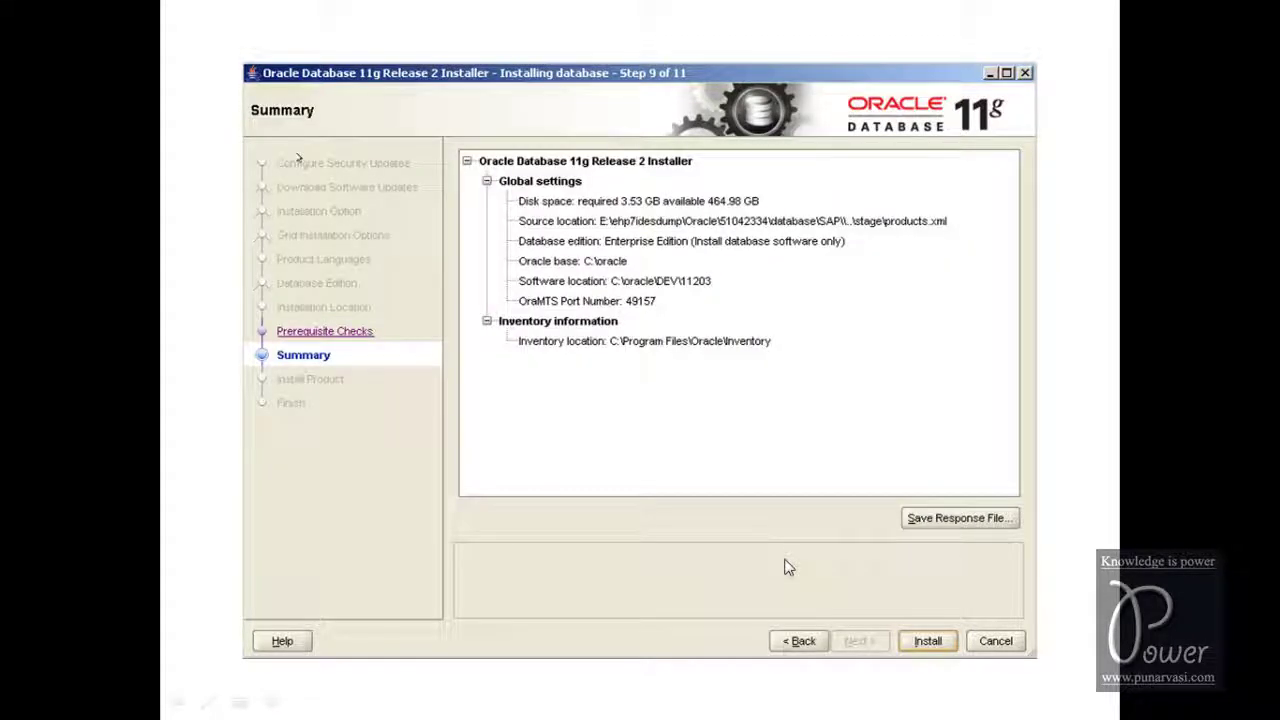
pyautogui.click(928, 641)
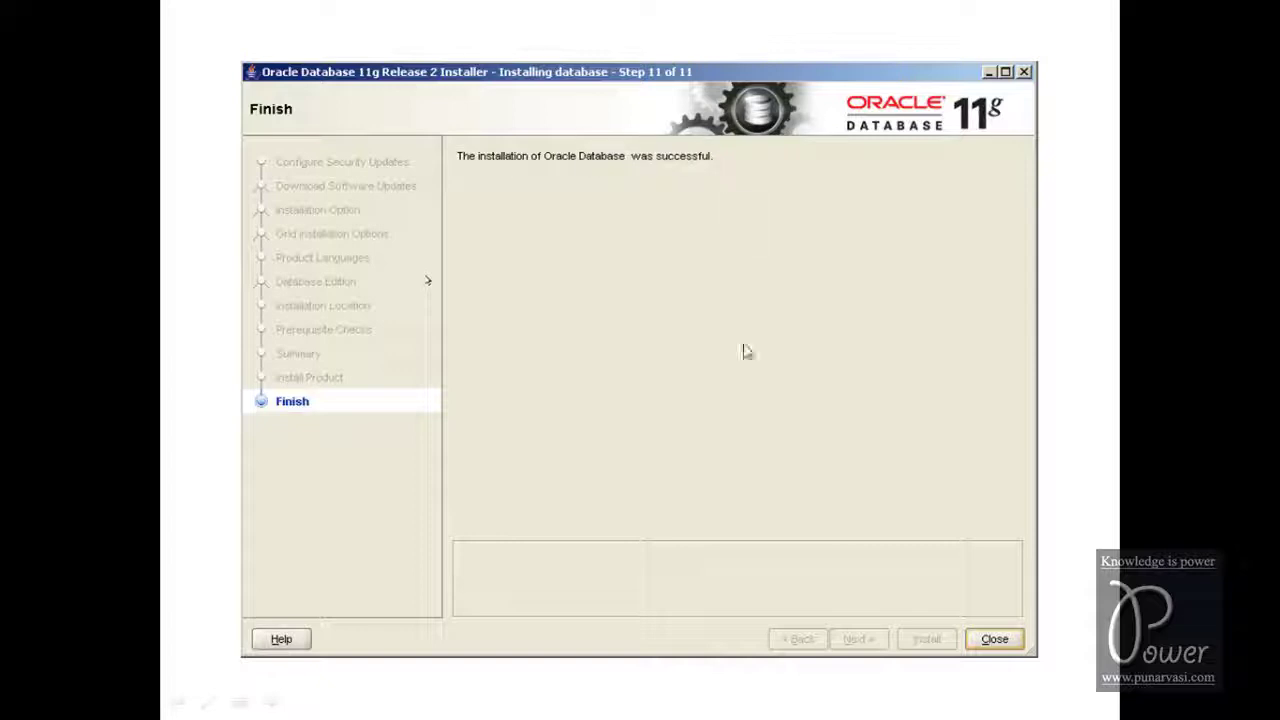
pyautogui.click(994, 639)
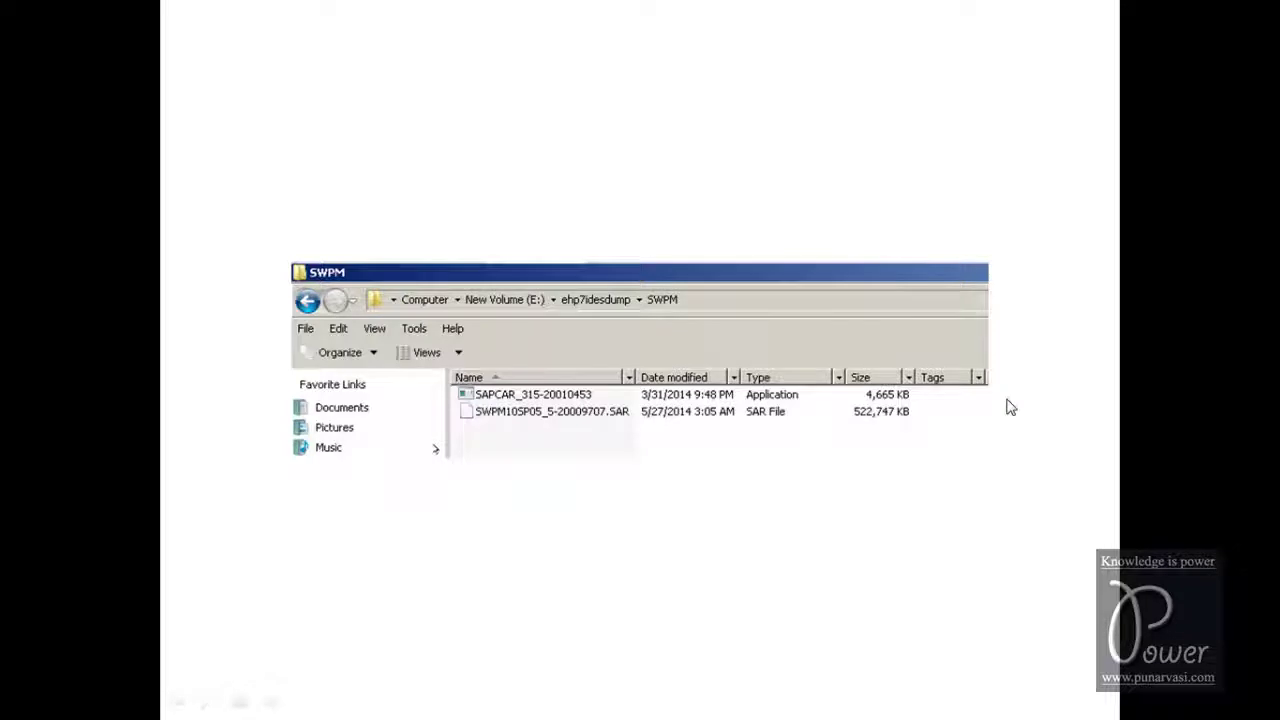
# Copy the SWPM folder path from the Explorer address bar
pyautogui.rightClick(660, 299)
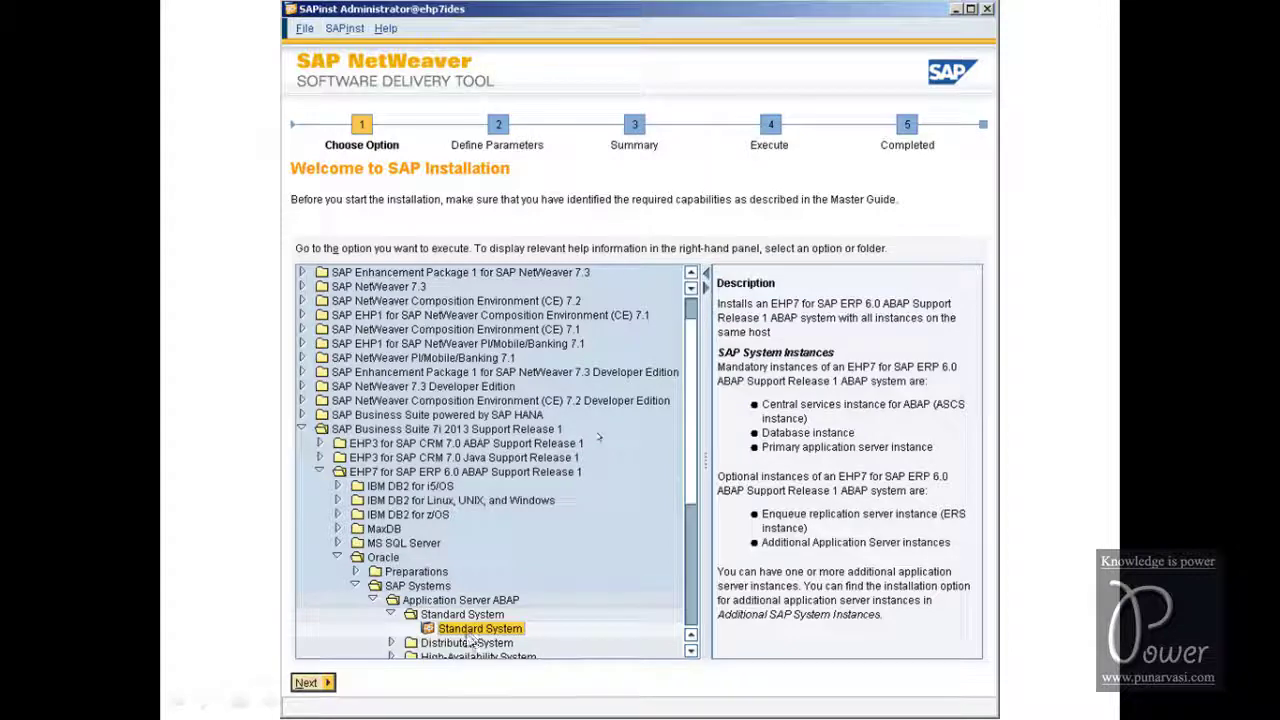
# Proceed with the EHP7 ABAP Standard System option in Typical parameter mode
pyautogui.click(313, 683)
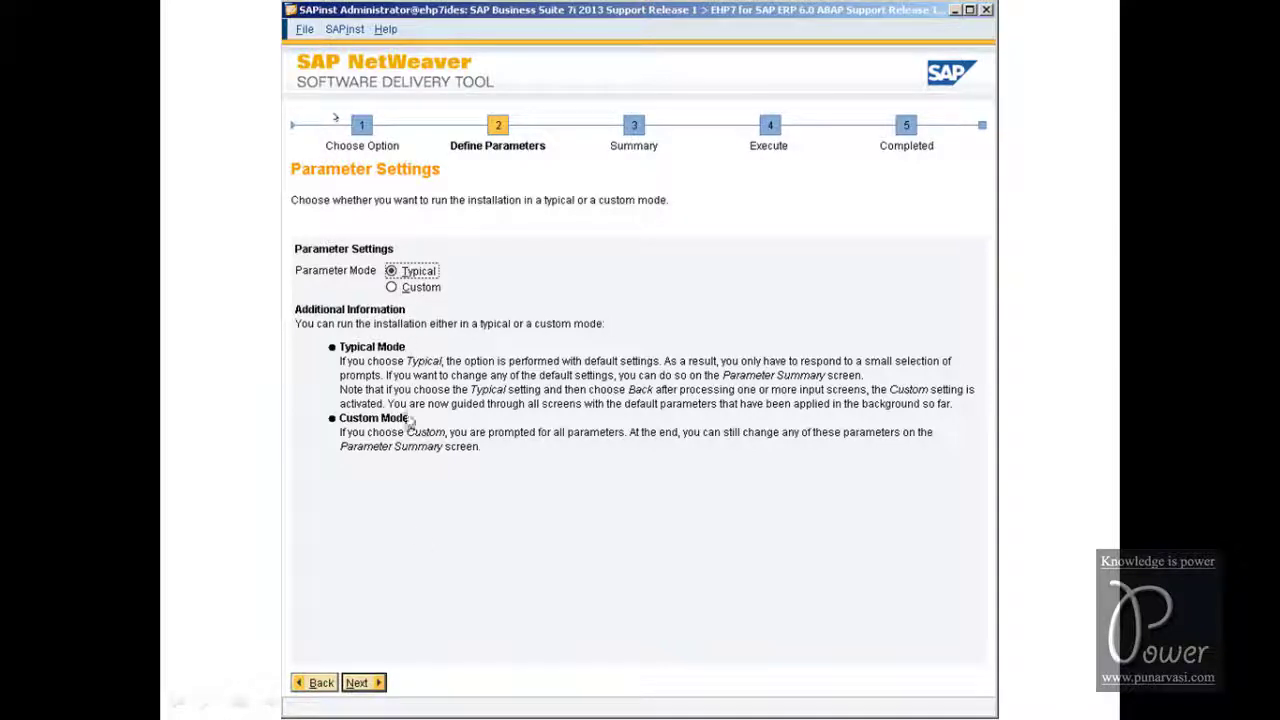
pyautogui.click(365, 689)
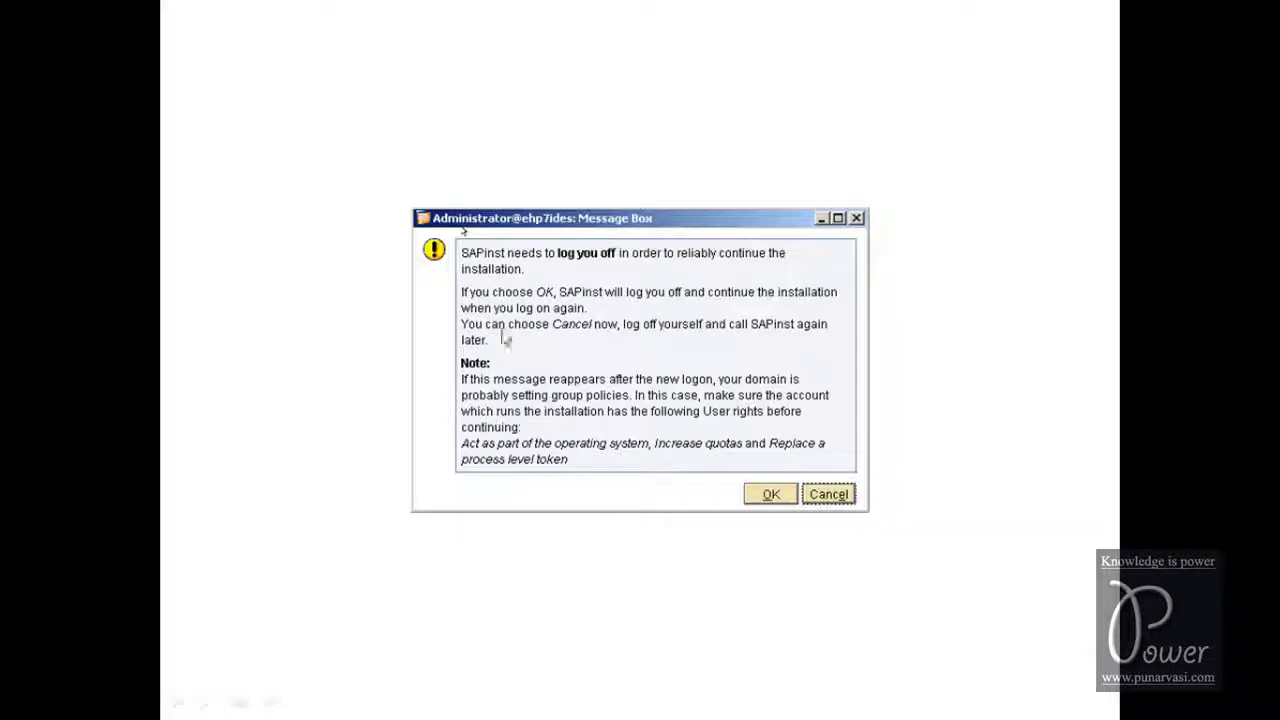
# Agree to log off so SAPinst can continue the installation
pyautogui.click(770, 496)
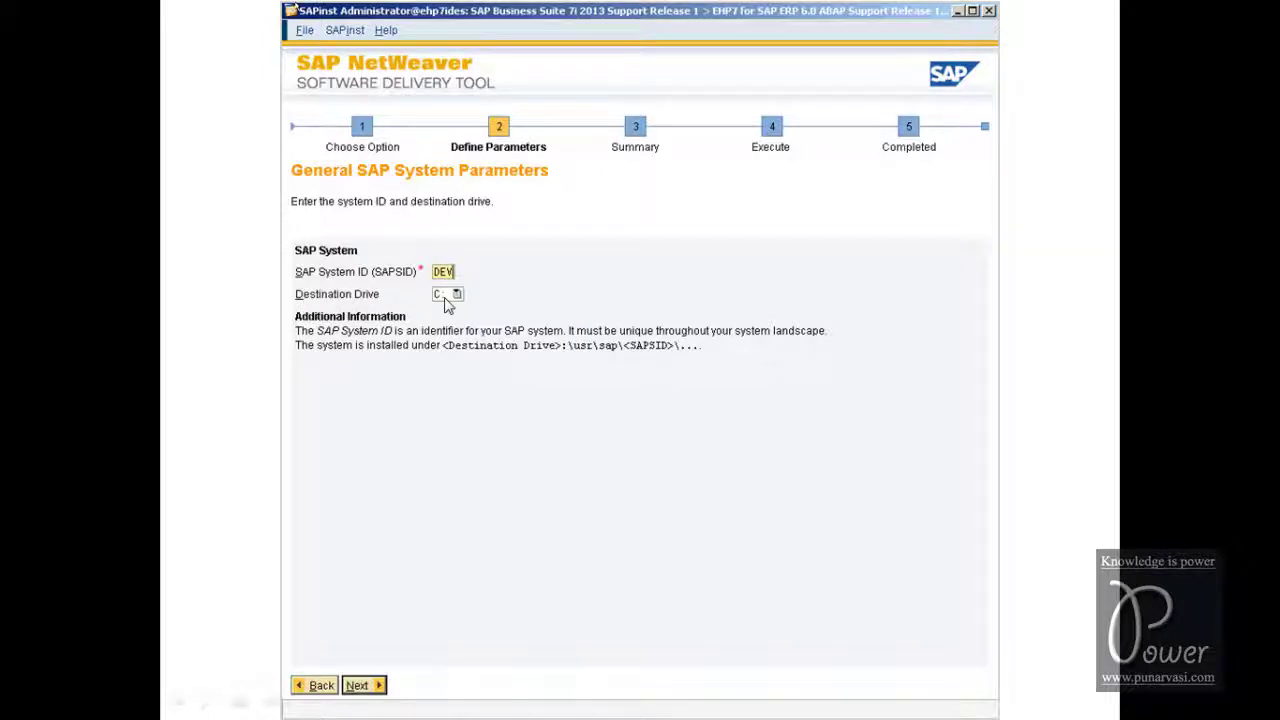
# Accept SAP System ID DEV on drive C: and kernel path E:\ehp7idesdump\Kernel
pyautogui.click(360, 686)
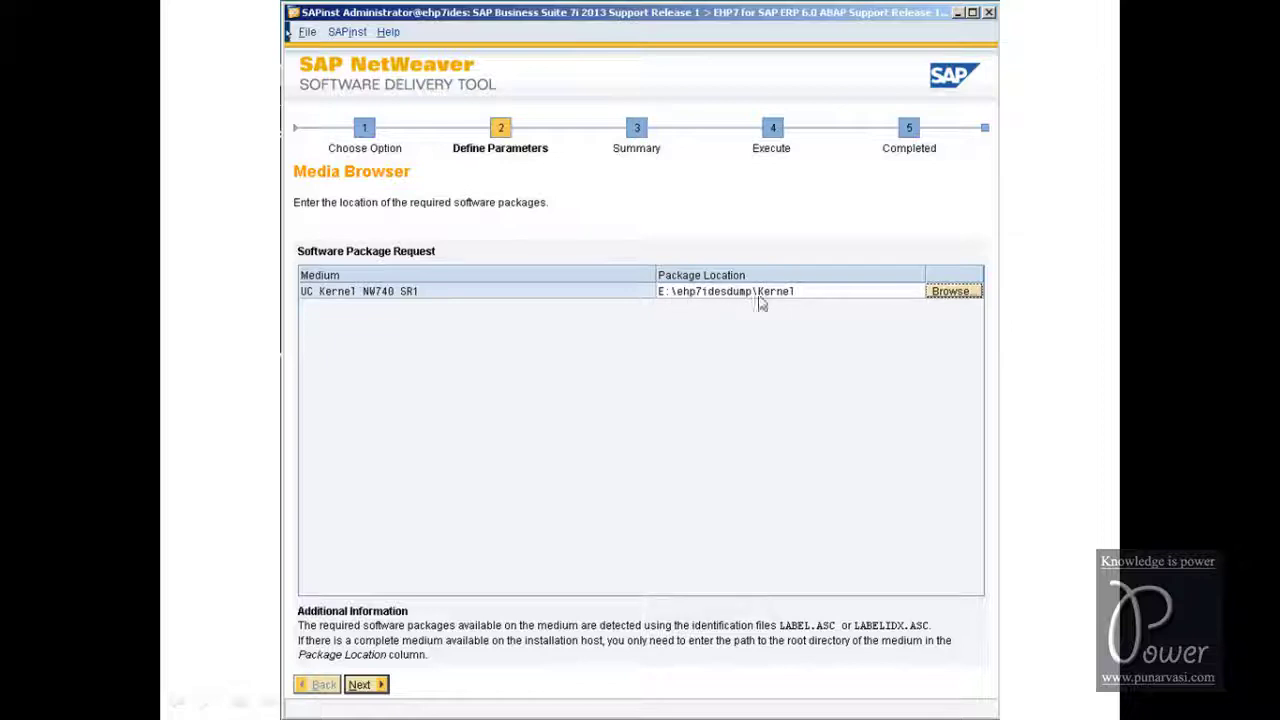
pyautogui.click(364, 685)
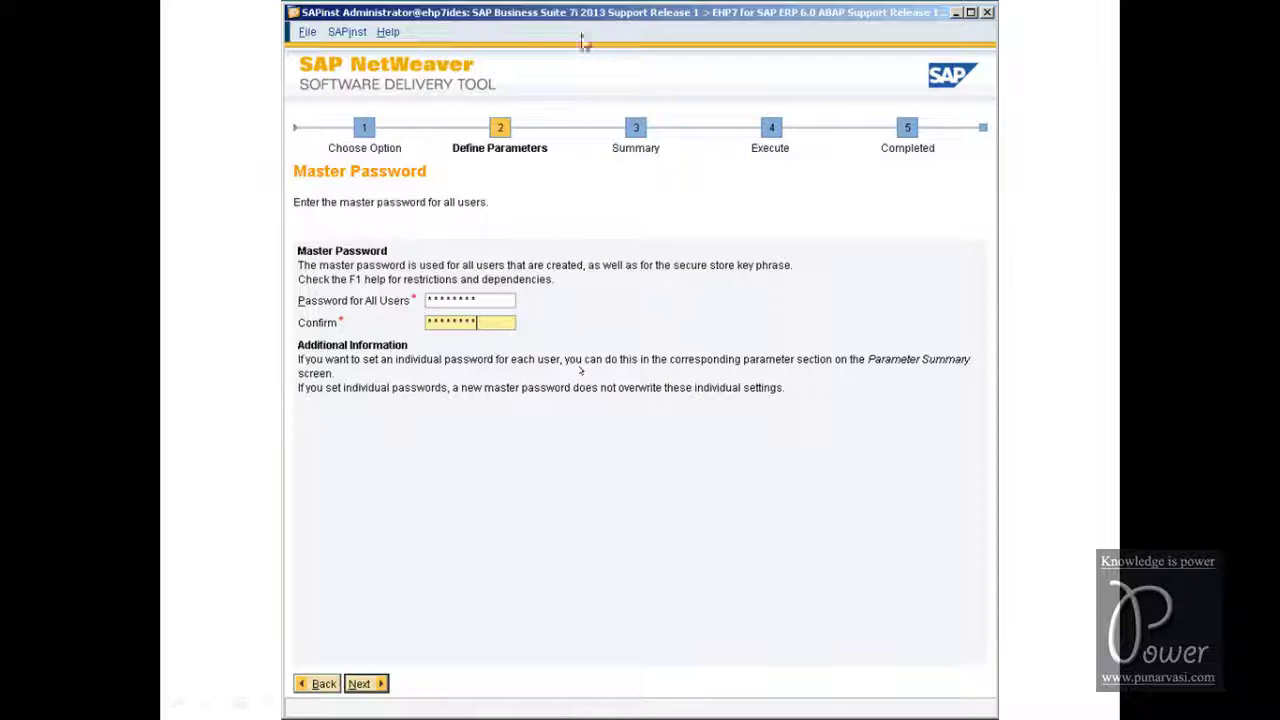
# Move past the confirmed master password to the SAP System Database page
pyautogui.click(361, 688)
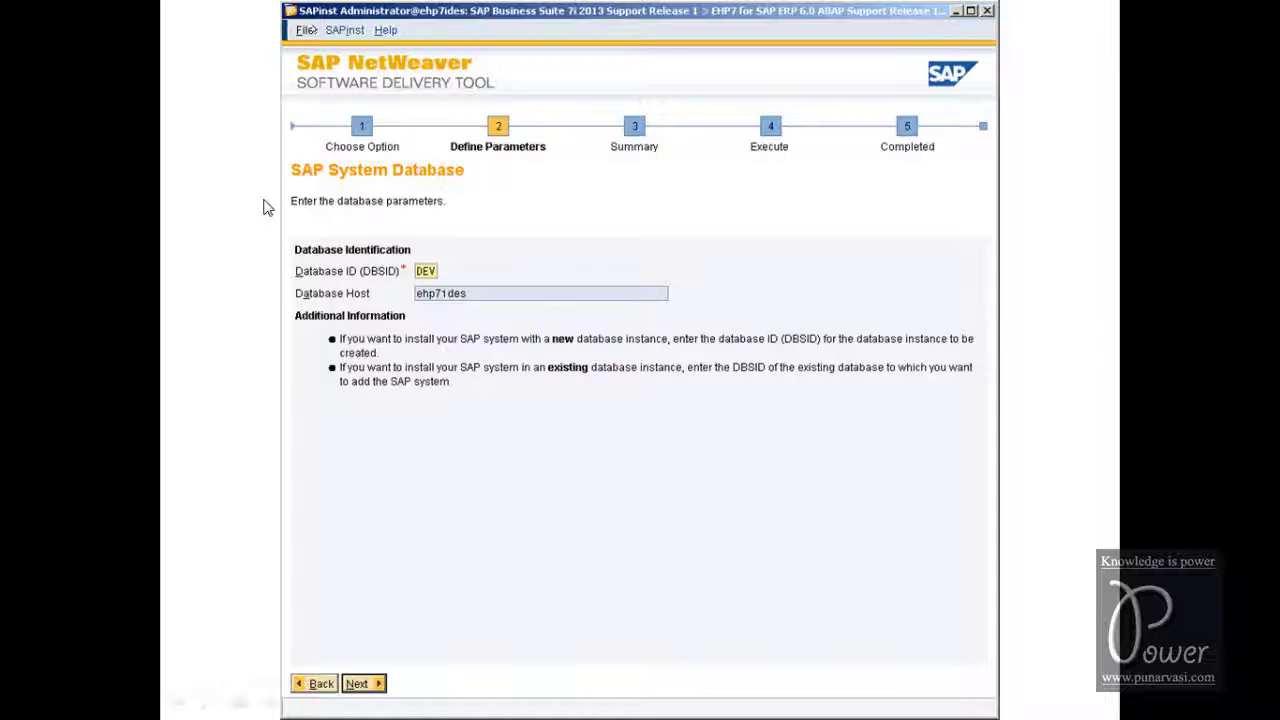
pyautogui.hotkey('alt', 'b')
pyautogui.hotkey('alt', 'b')
pyautogui.hotkey('alt', 'b')
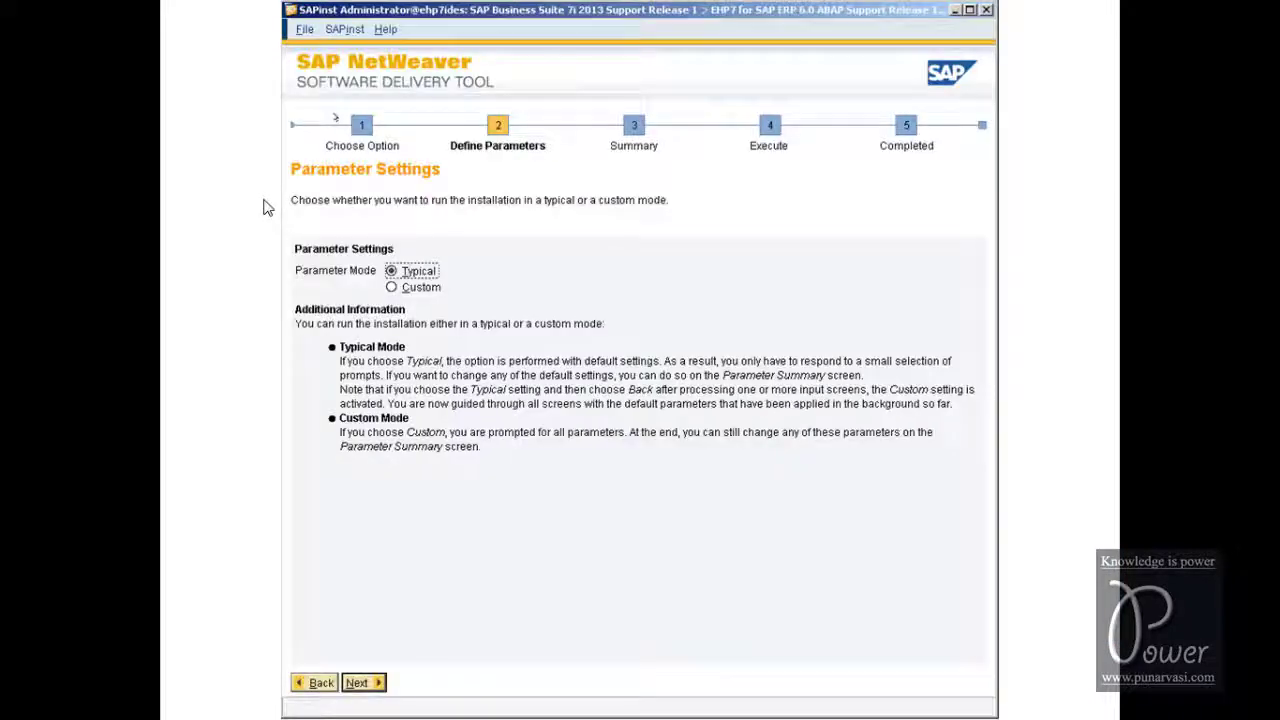
pyautogui.hotkey('alt', 'b')
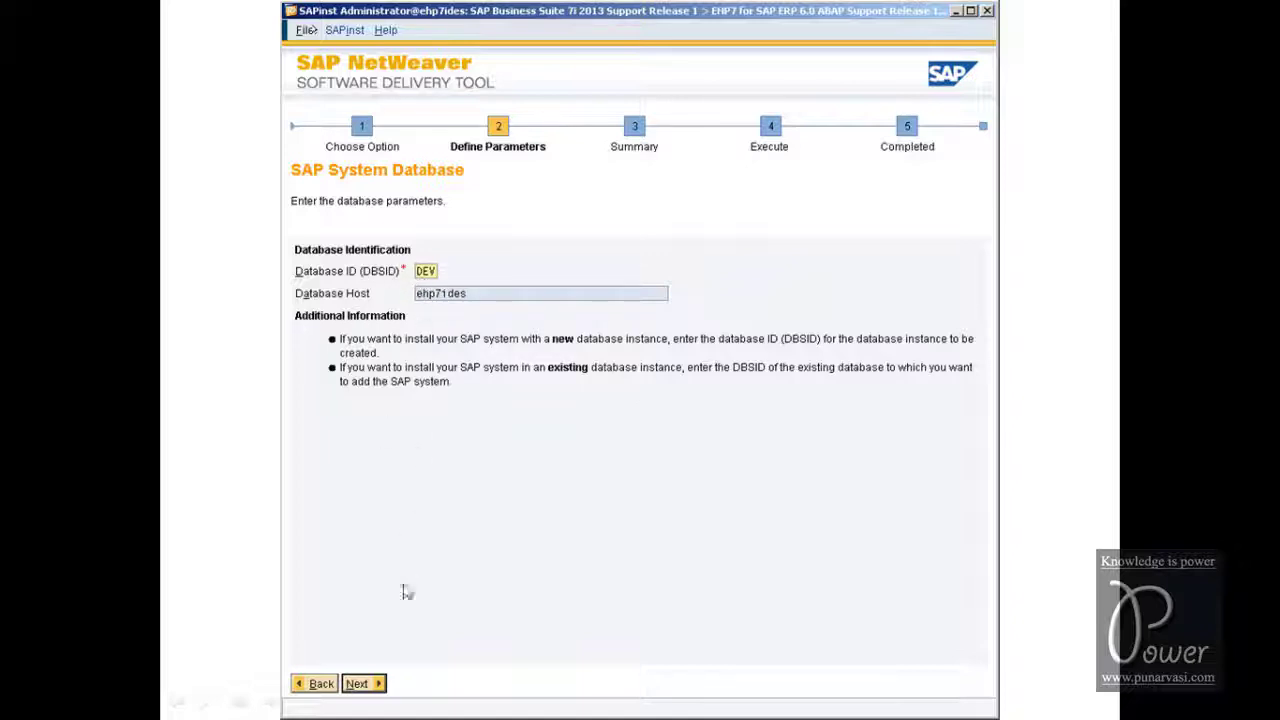
# Accept the Installation Export 1 and Export 2 package locations under E:\ehp7idesdump\IE
pyautogui.click(362, 684)
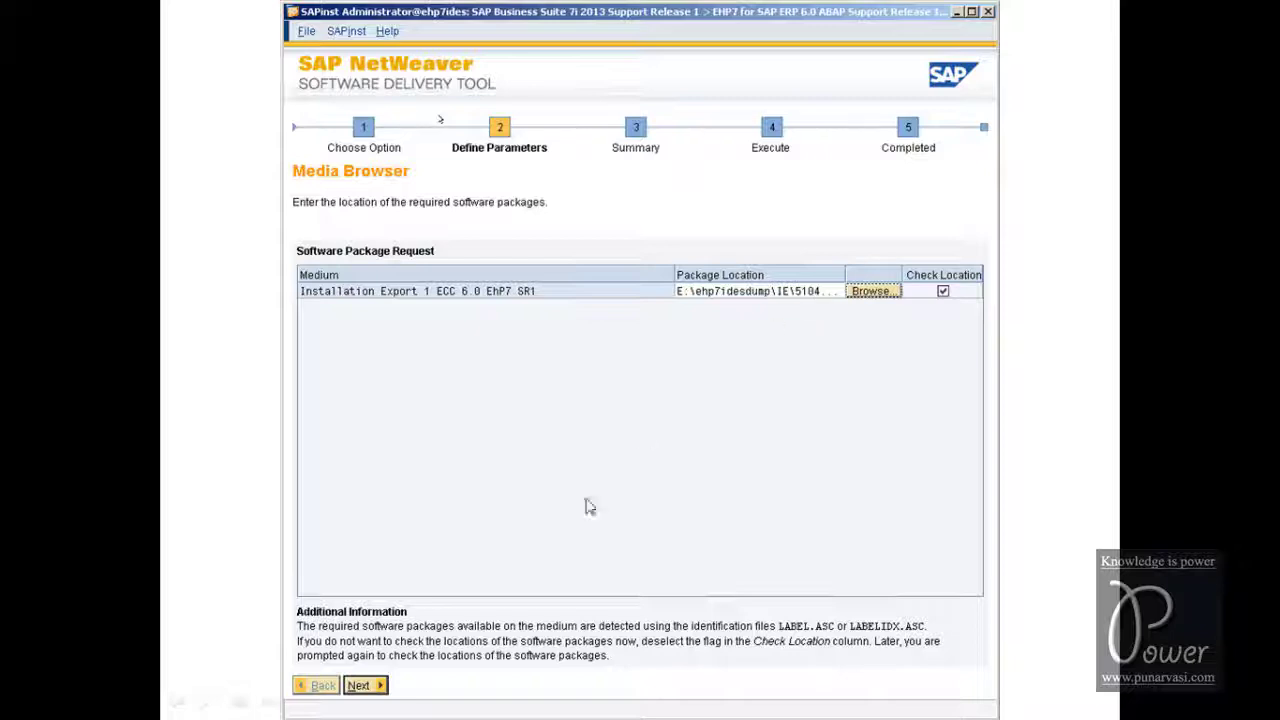
pyautogui.click(360, 685)
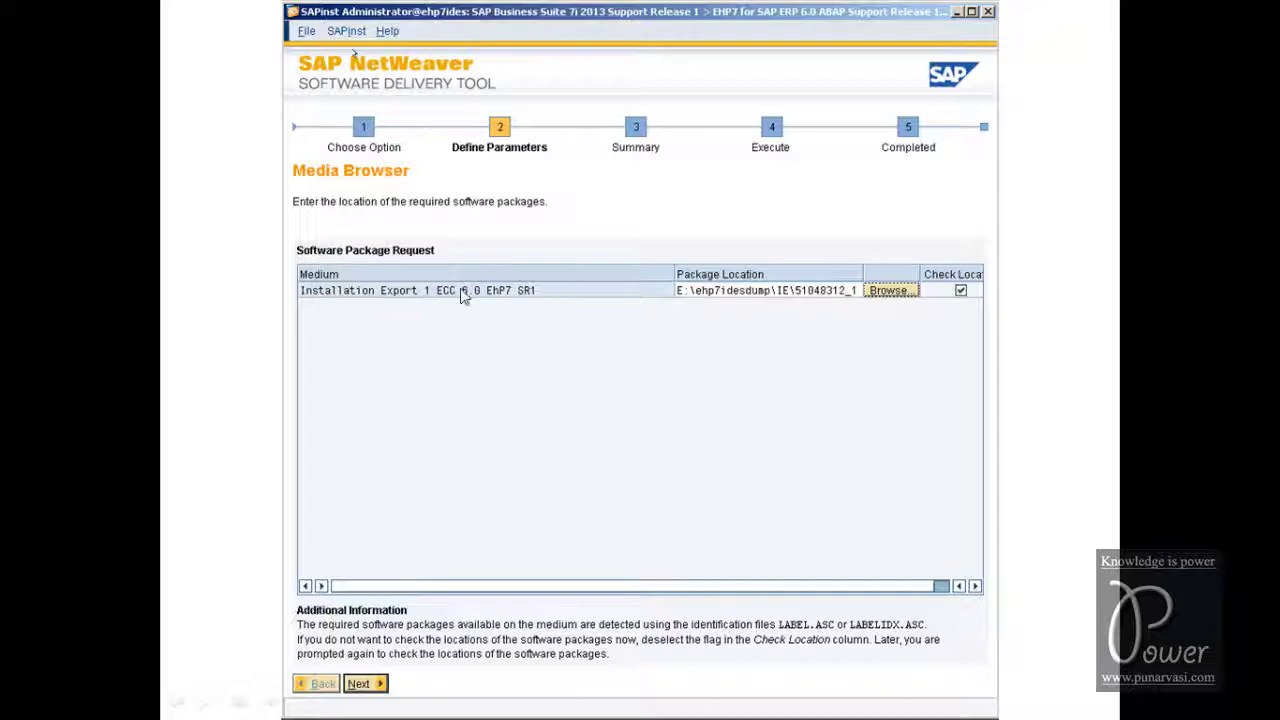
pyautogui.click(366, 688)
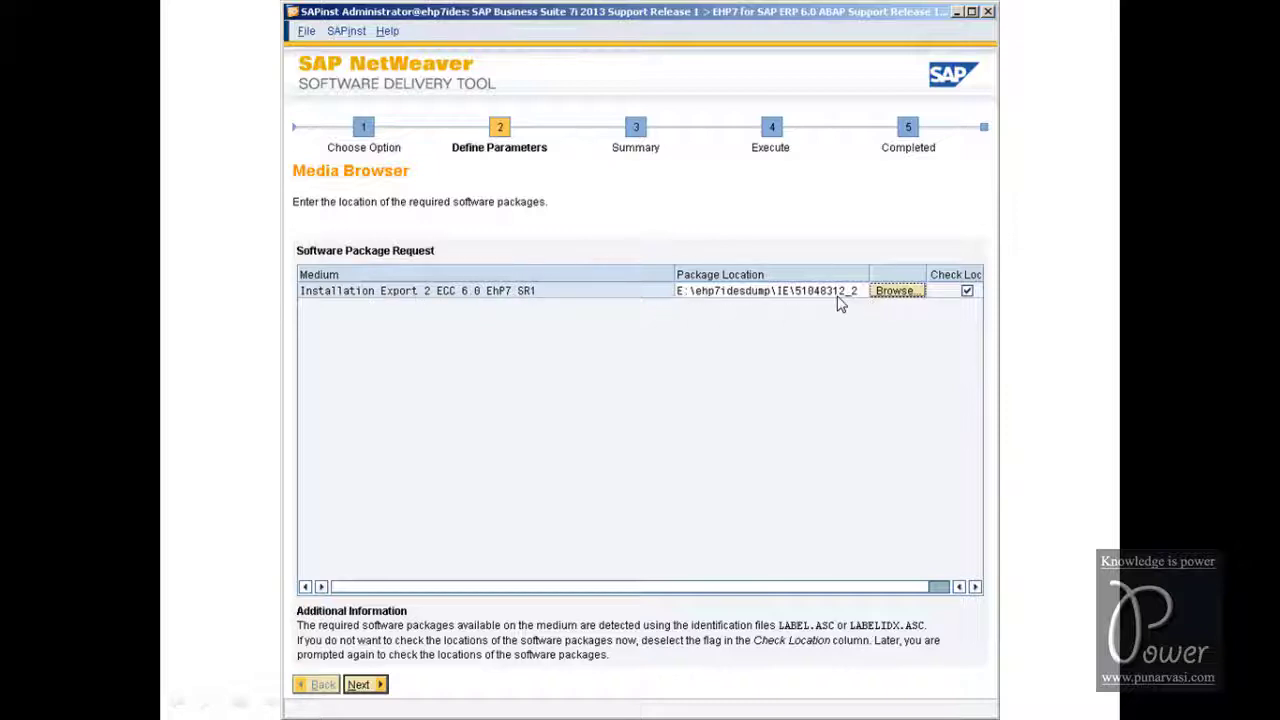
pyautogui.click(358, 686)
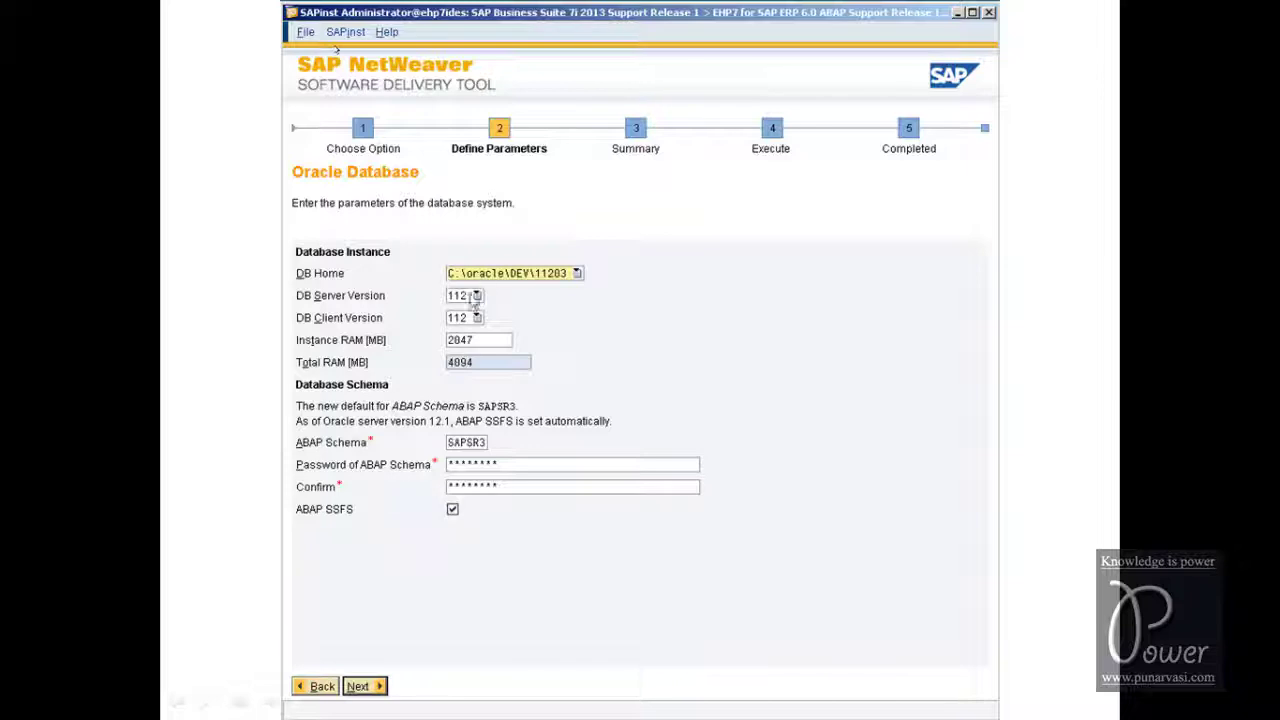
# Accept the default Oracle database instance, schema and directory settings
pyautogui.click(358, 687)
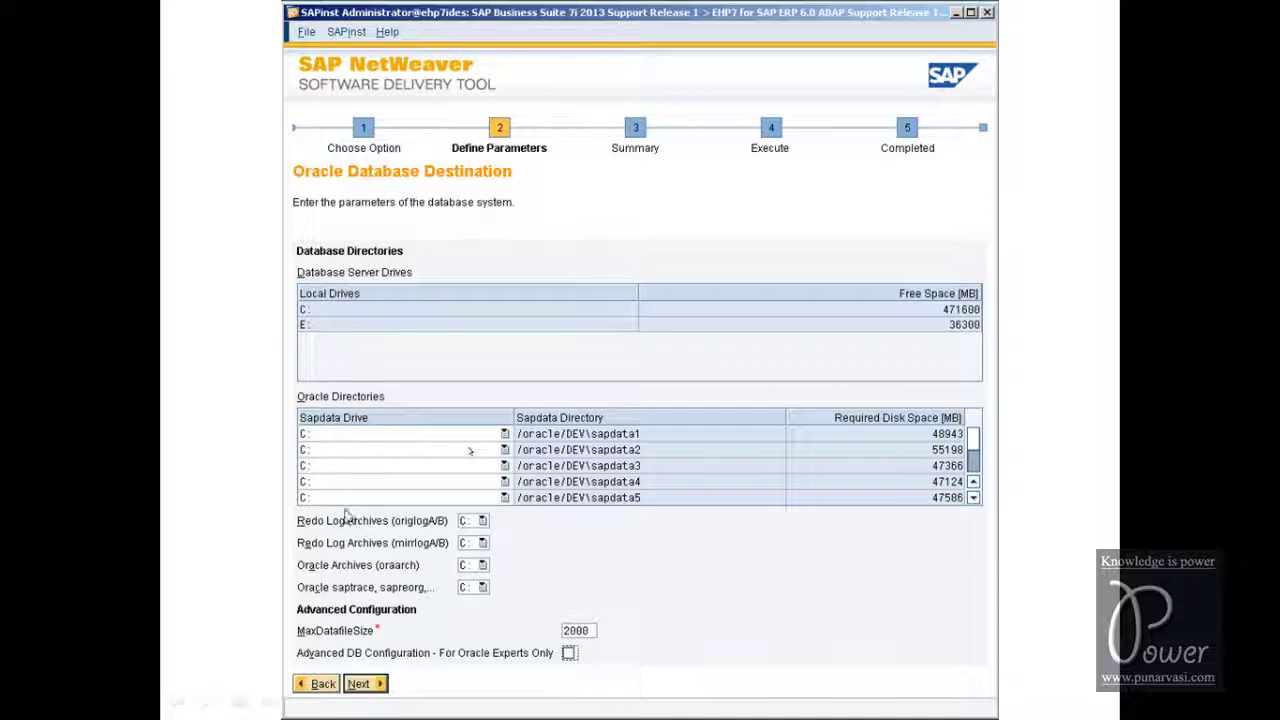
pyautogui.click(360, 688)
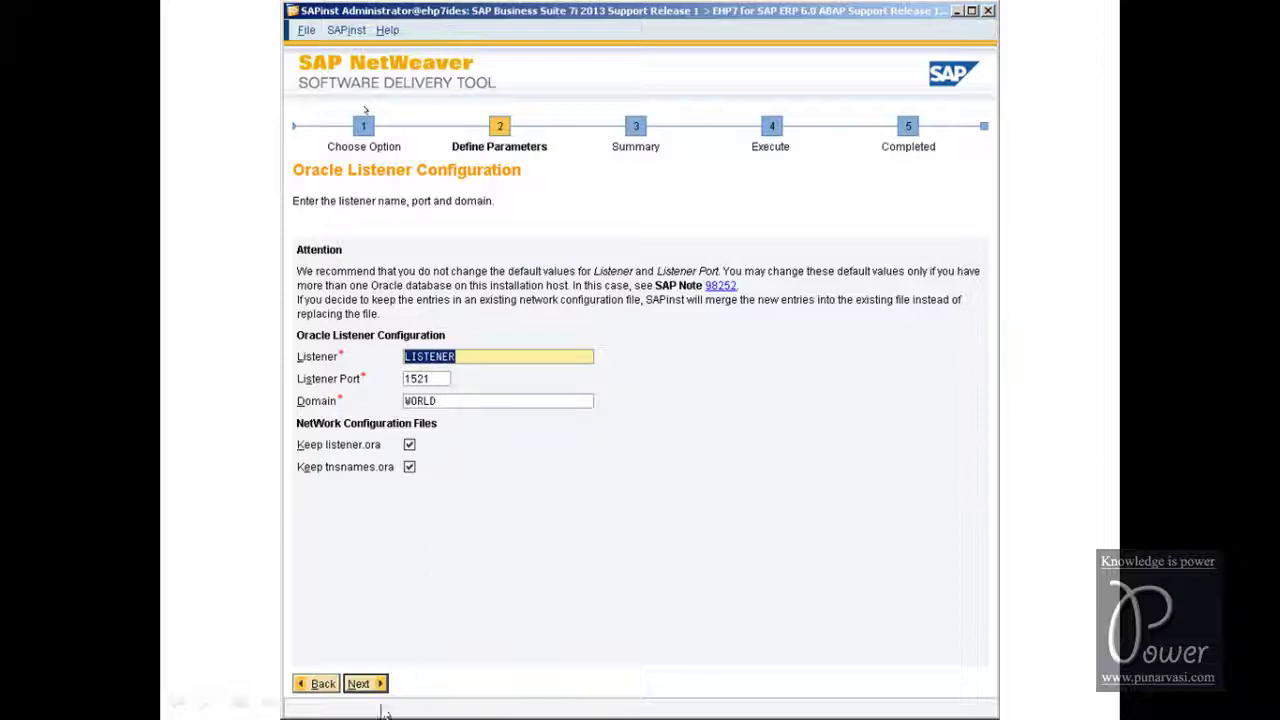
# Keep listener LISTENER on port 1521 with domain WORLD, accept the RDBMS Client location, and skip the Diagnostics Agent
pyautogui.click(362, 686)
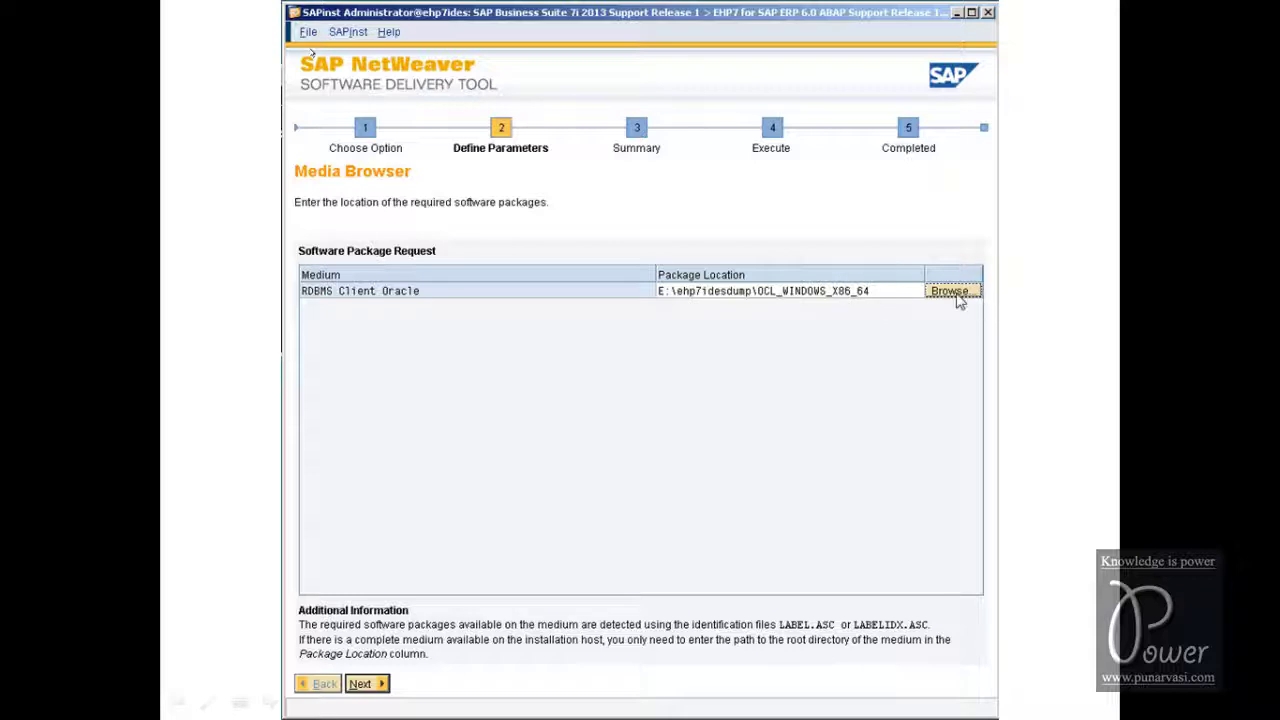
pyautogui.click(362, 686)
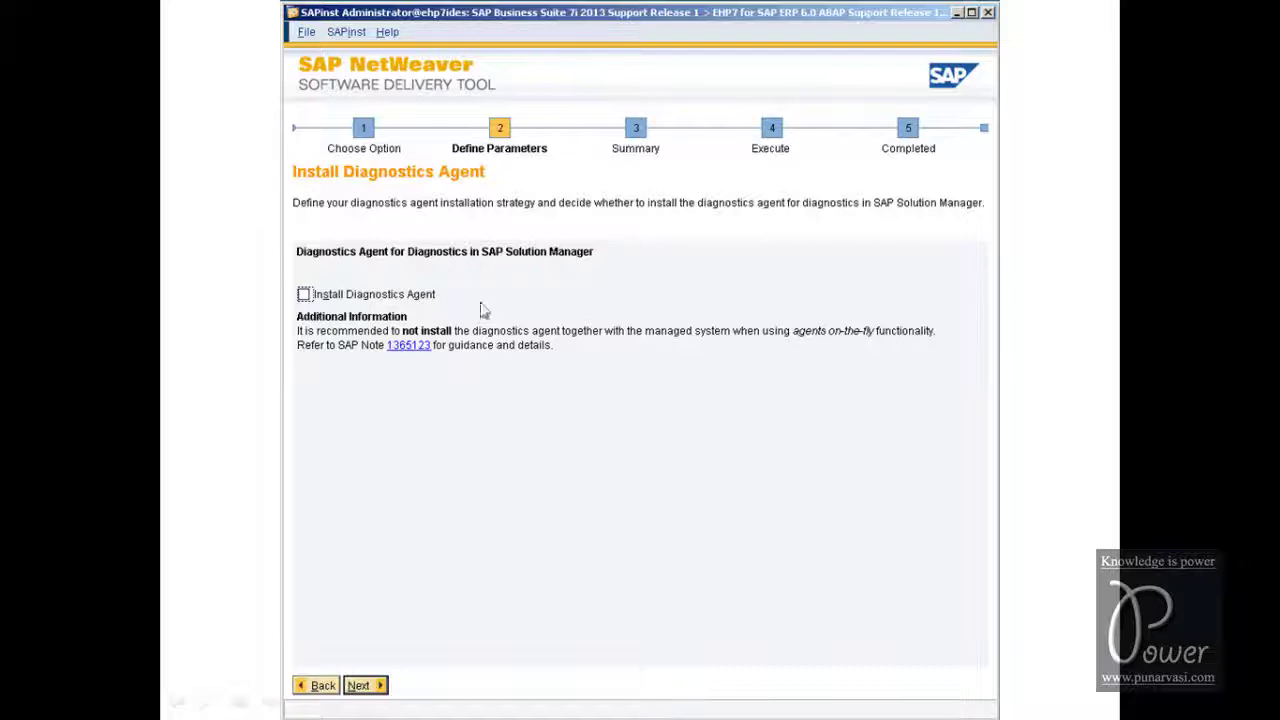
pyautogui.click(359, 686)
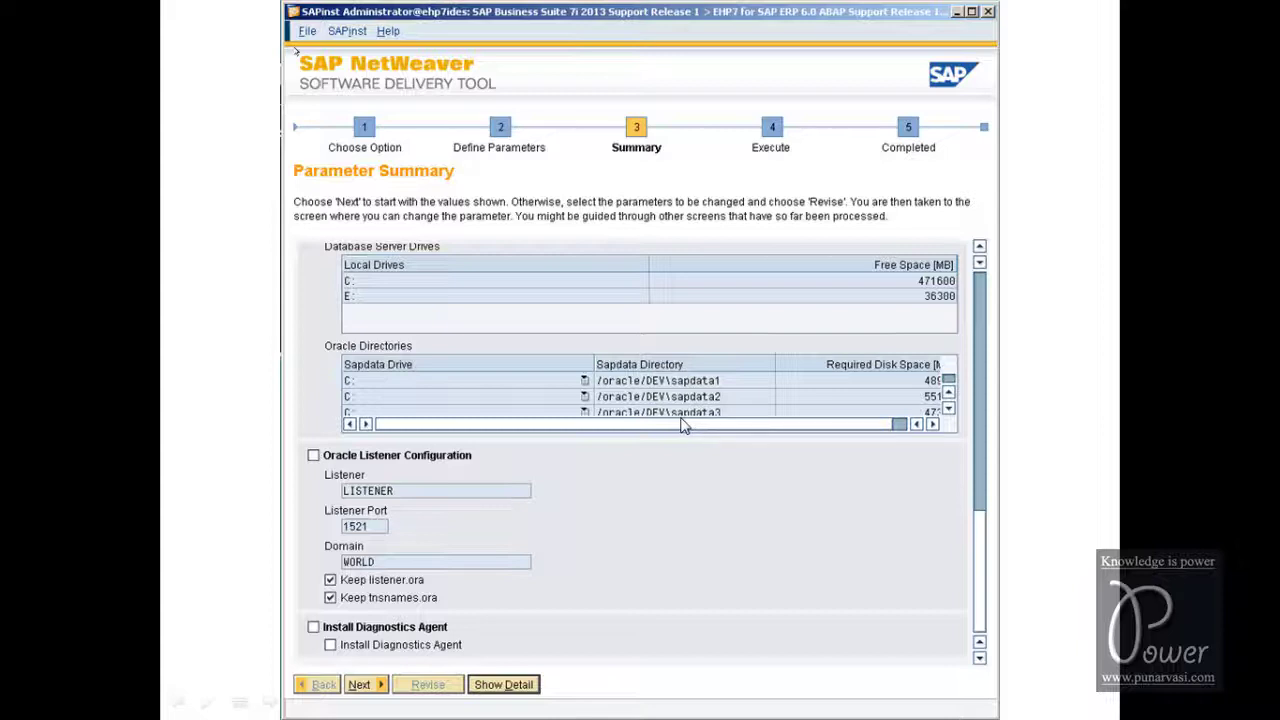
# Start the installation from the Parameter Summary and let it run to phase 22 of 36
pyautogui.click(358, 685)
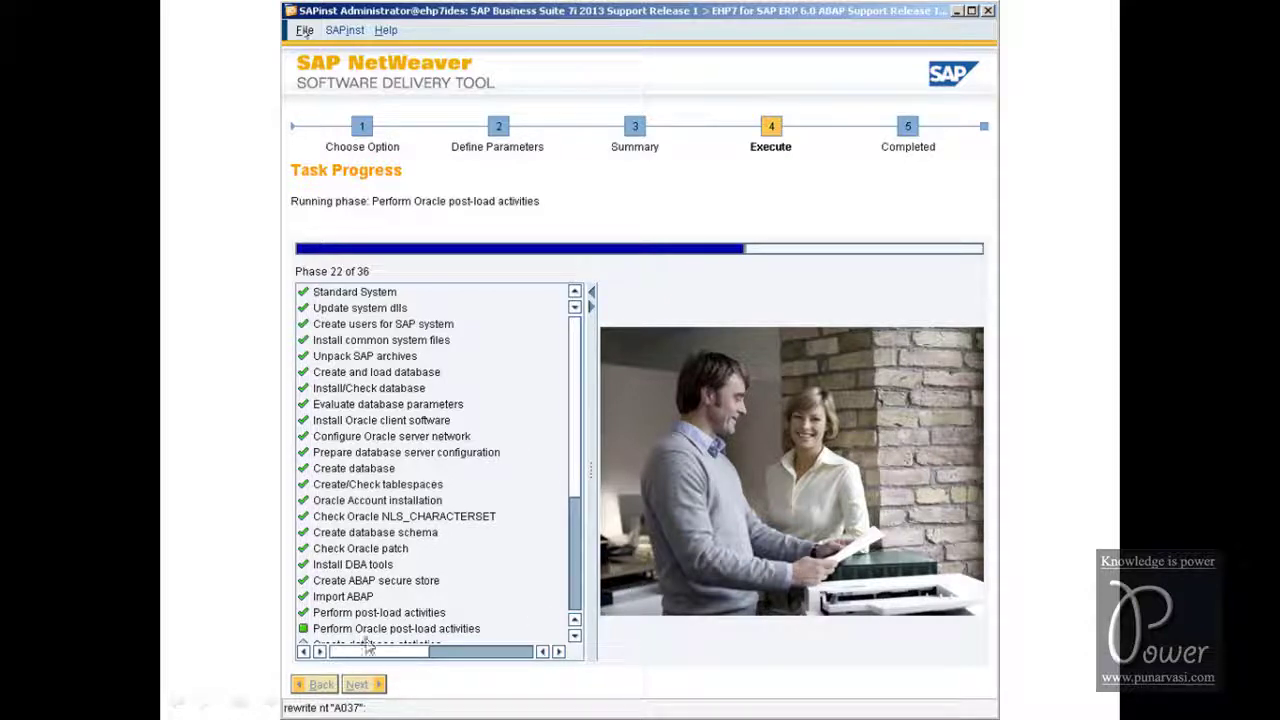
# Leave SAPinst running and browse to the Z:\EHP7IDES shared folder in Windows Explorer
pyautogui.hotkey('alt', 's')
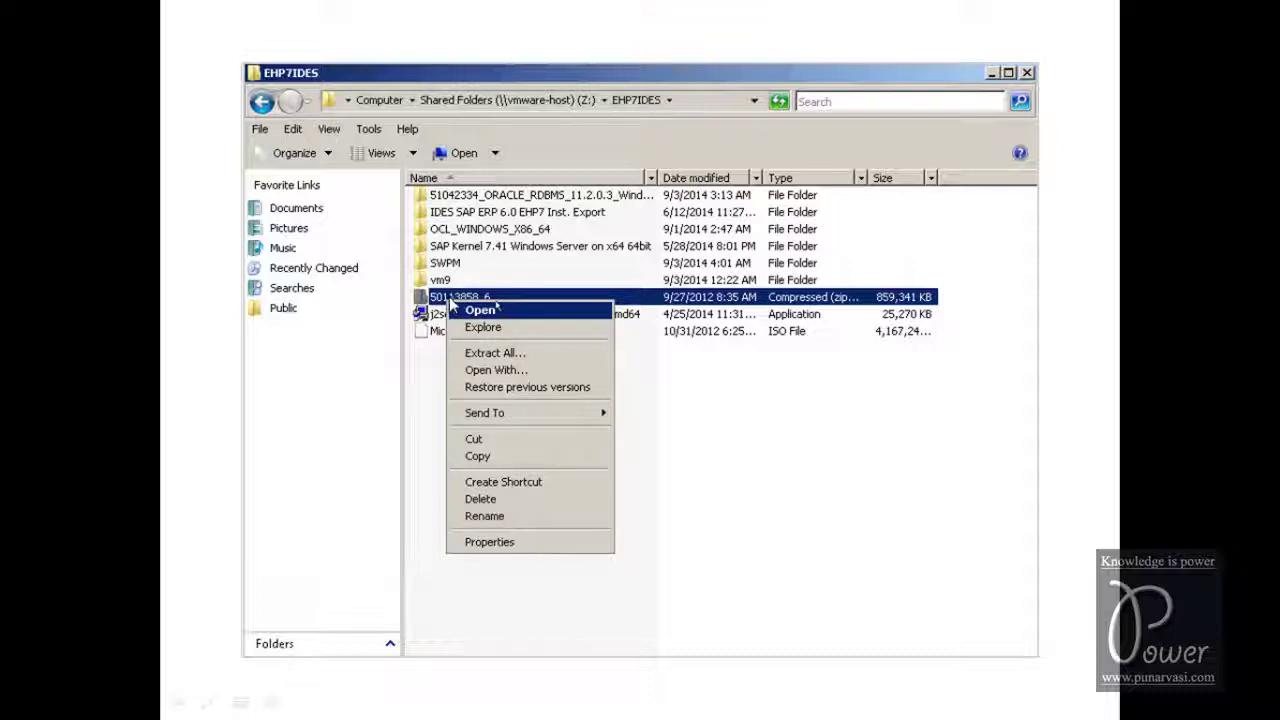
# Extract the 50113858_6 GUI archive to E:\ehp7idesdump\GUI and run SetupAll from its WIN32 folder
pyautogui.click(486, 354)
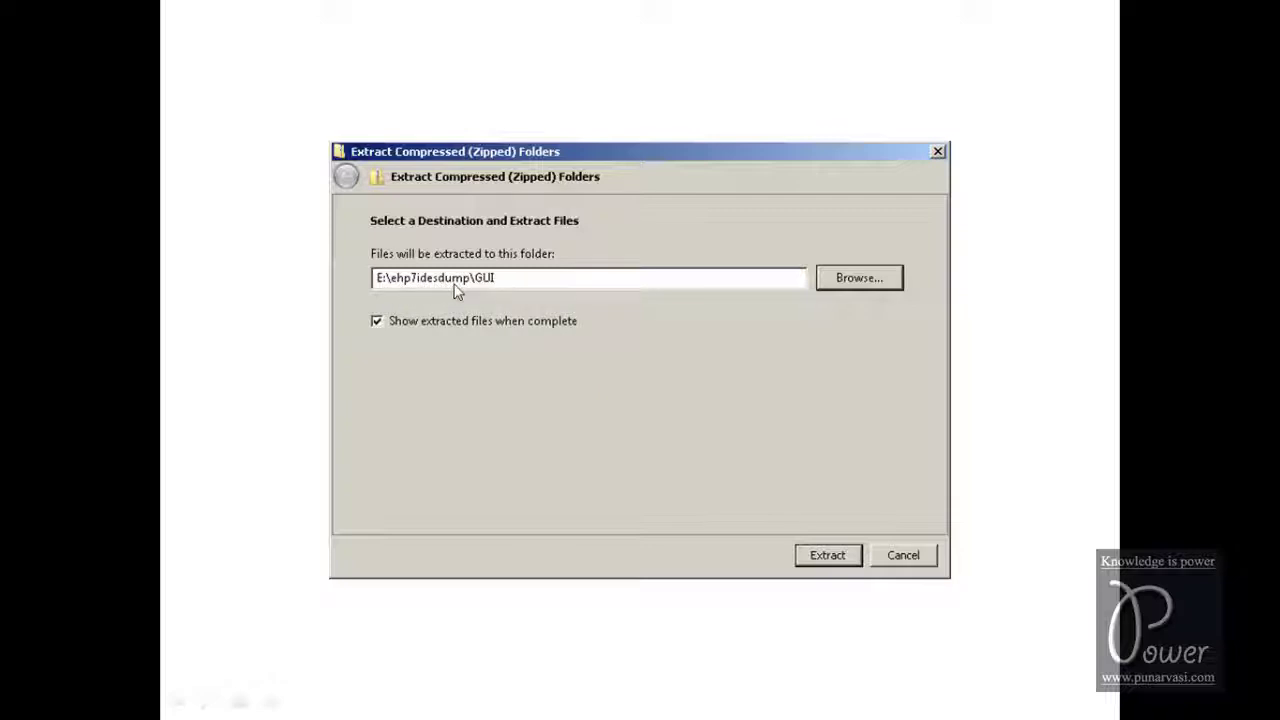
pyautogui.click(827, 555)
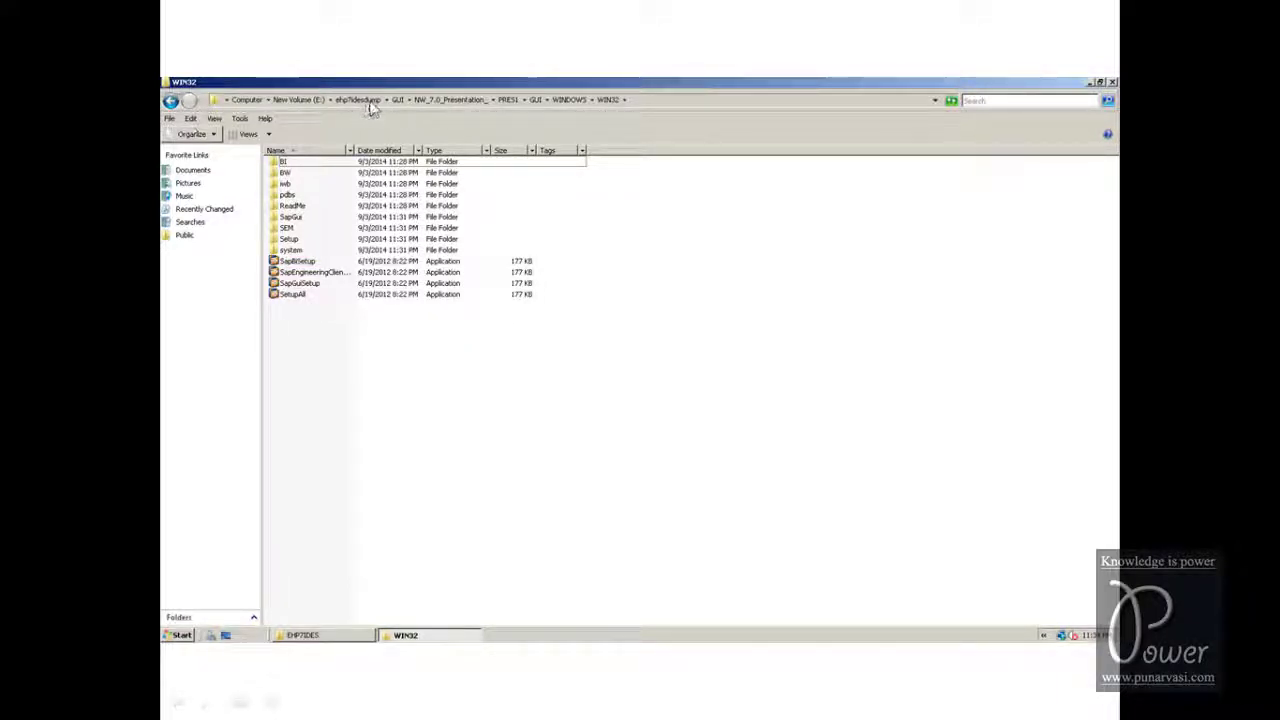
pyautogui.doubleClick(285, 295)
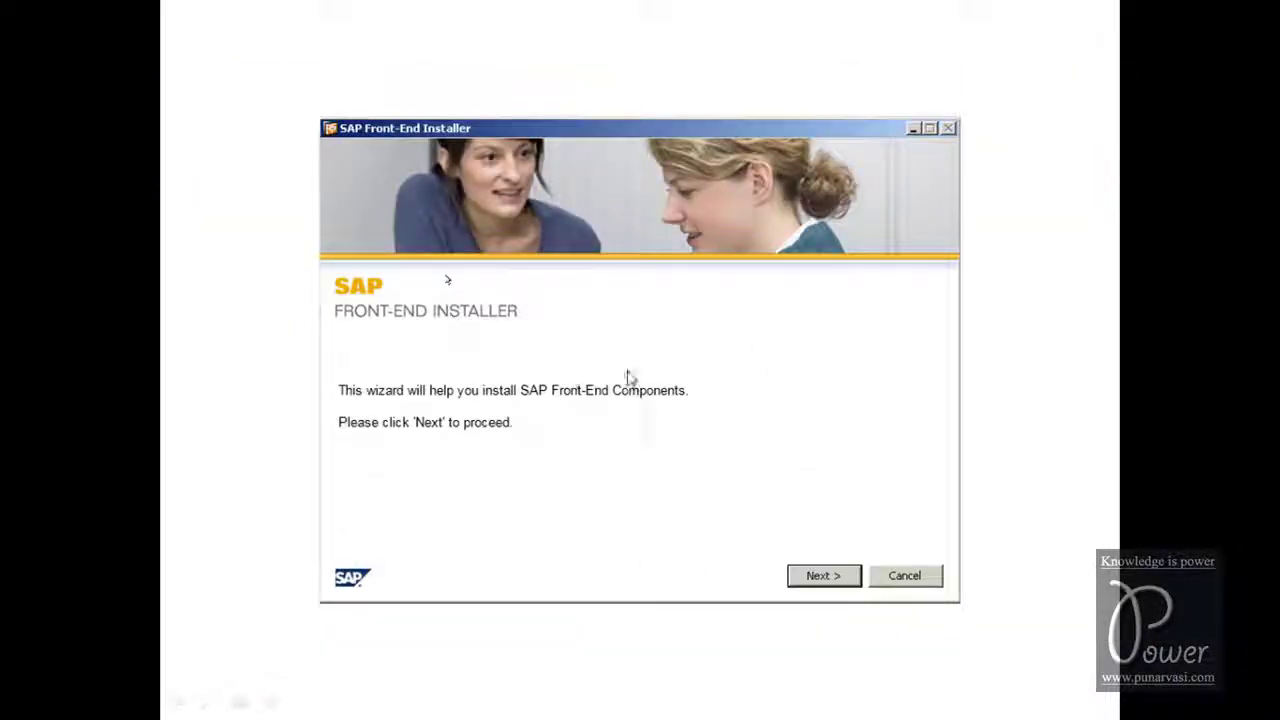